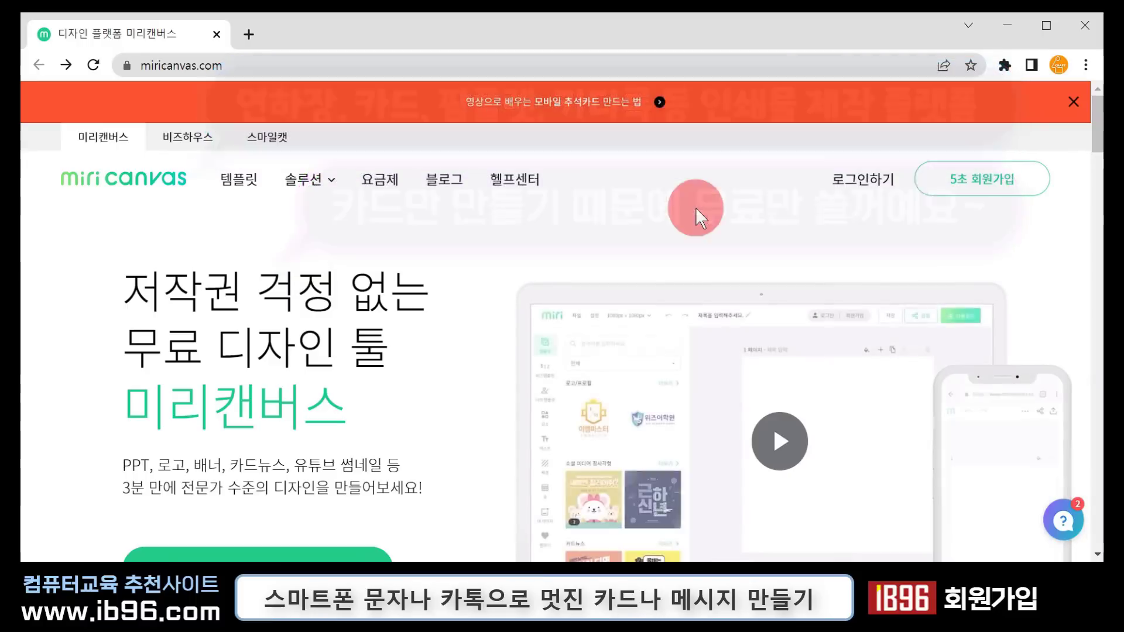
- Sign up with a Naver account and open the template library
left_click(998, 198)
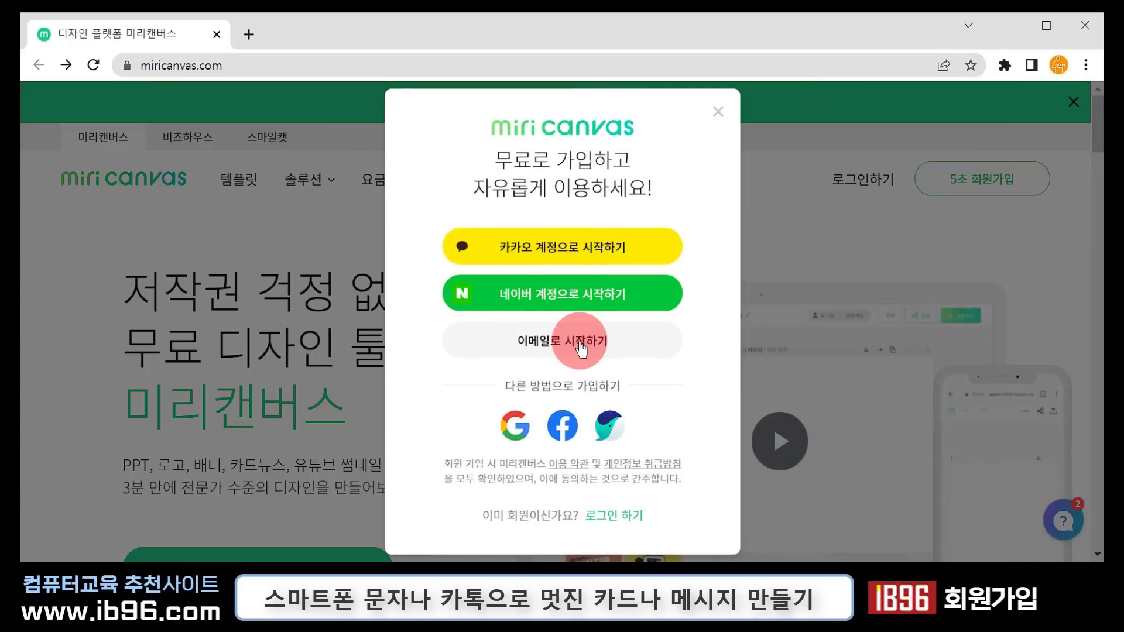
left_click(611, 302)
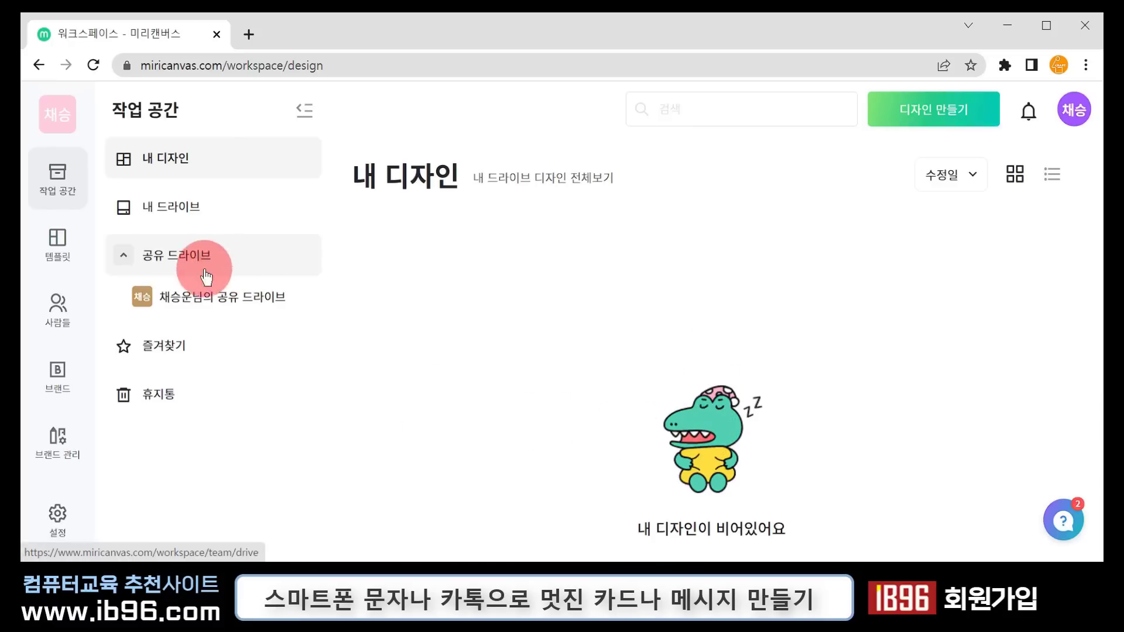
left_click(59, 249)
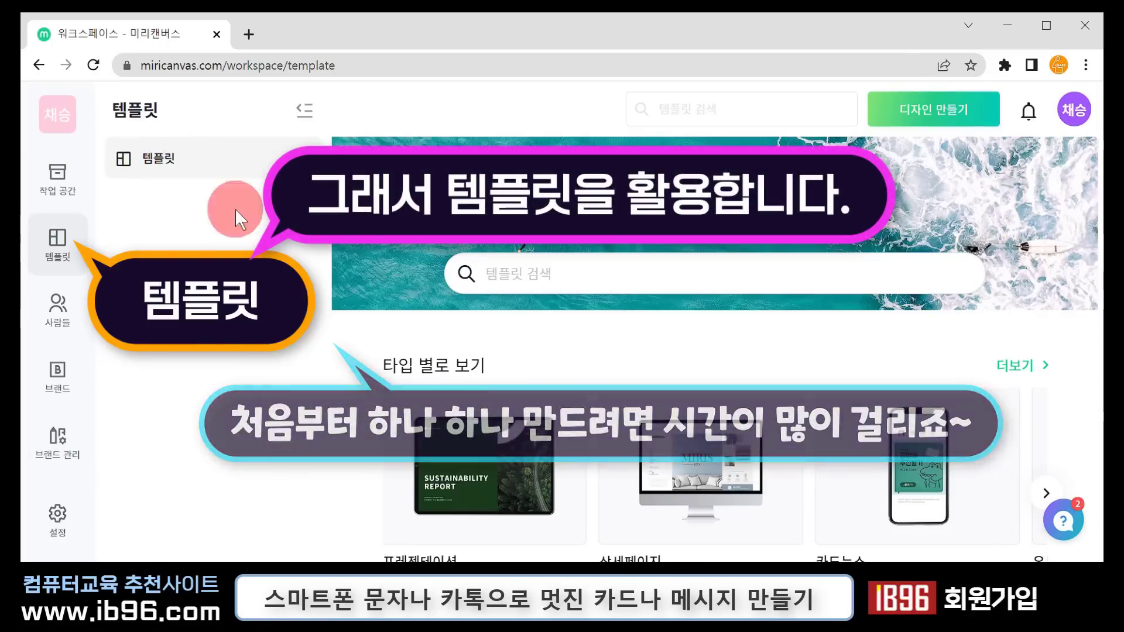
- Browse the template library, looking through the design types and the themed template collections
scroll(969, 477, "down", 1)
scroll(969, 478, "down", 2)
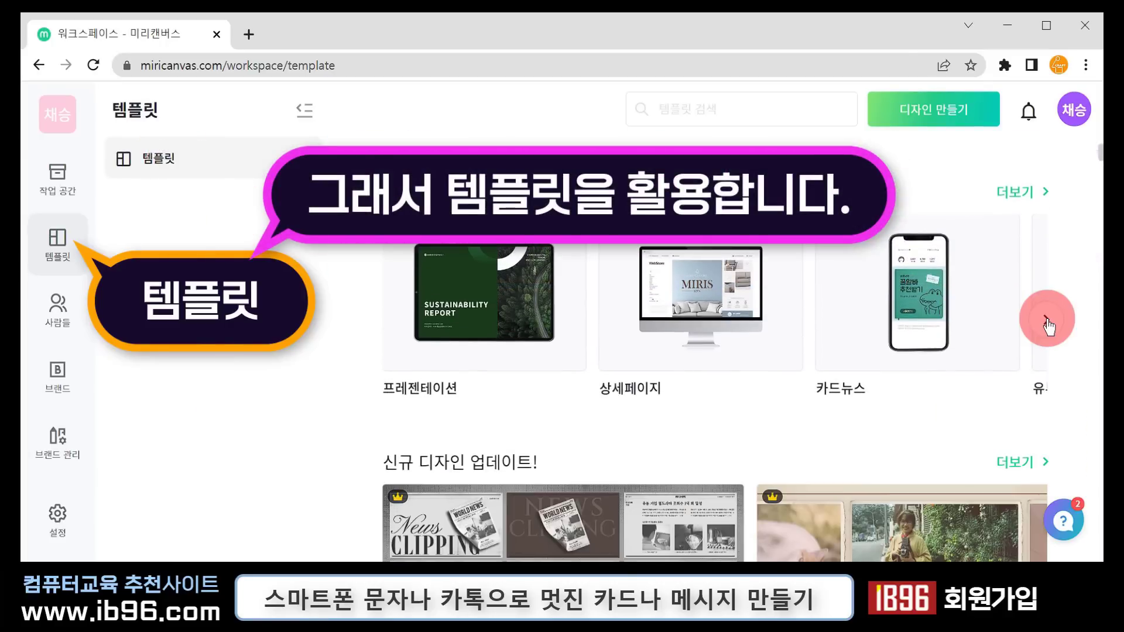
left_click(1047, 319)
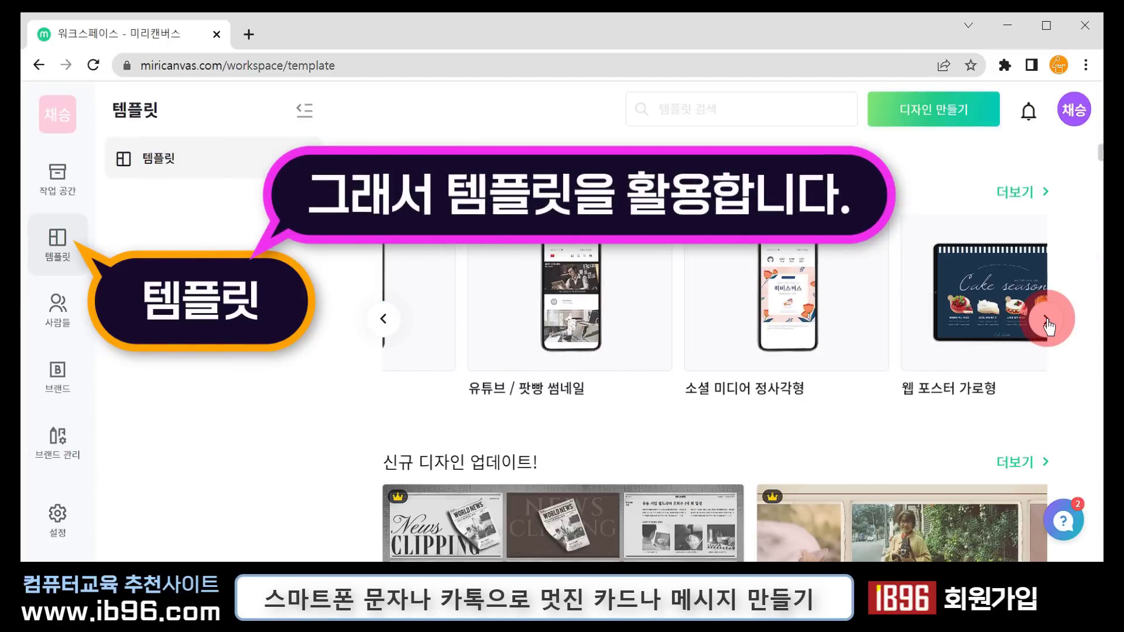
left_click(1047, 319)
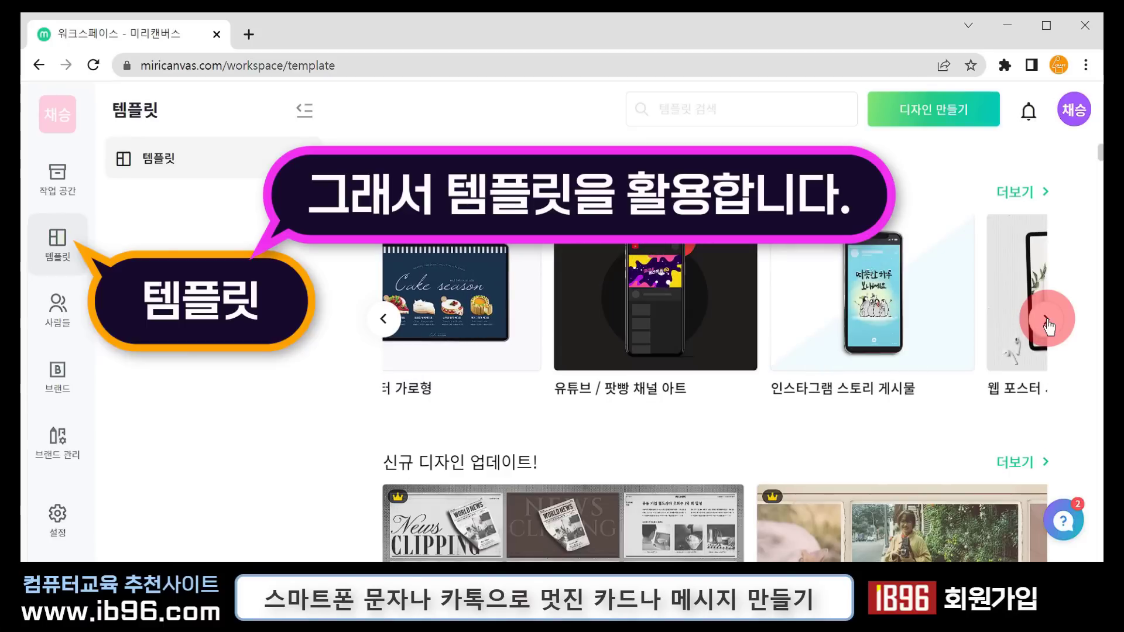
left_click(607, 331)
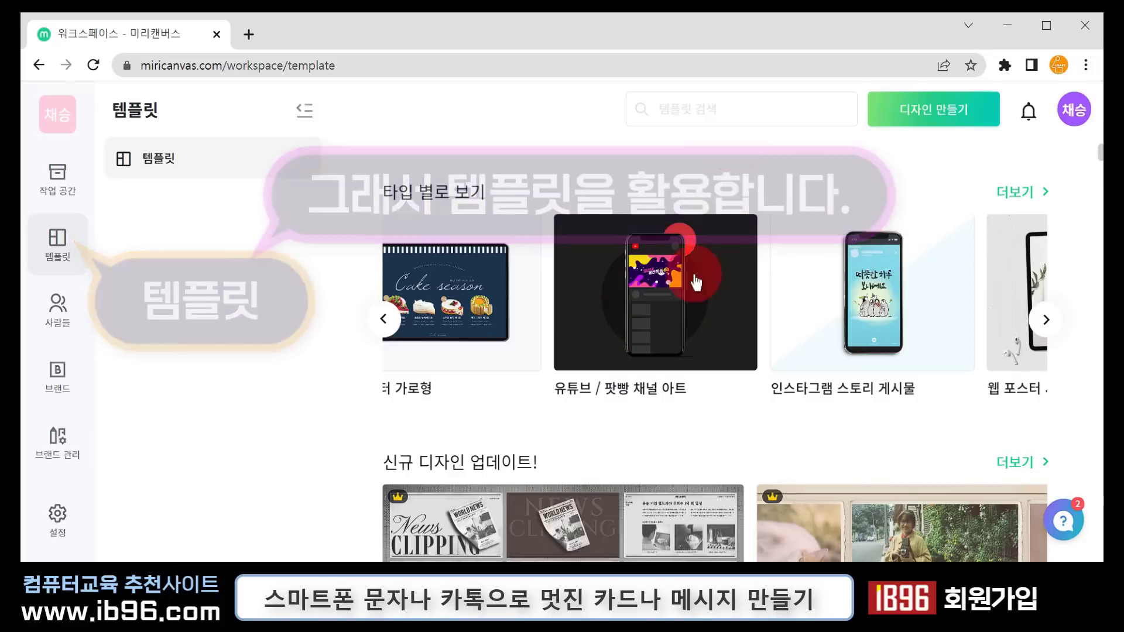
left_click(702, 113)
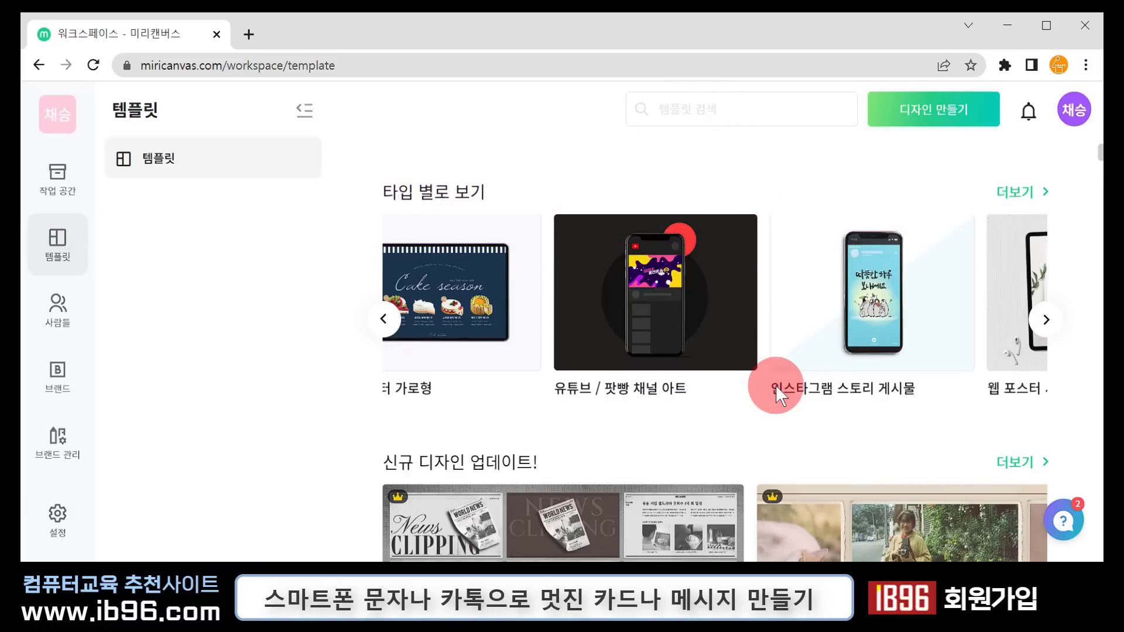
scroll(775, 385, "down", 10)
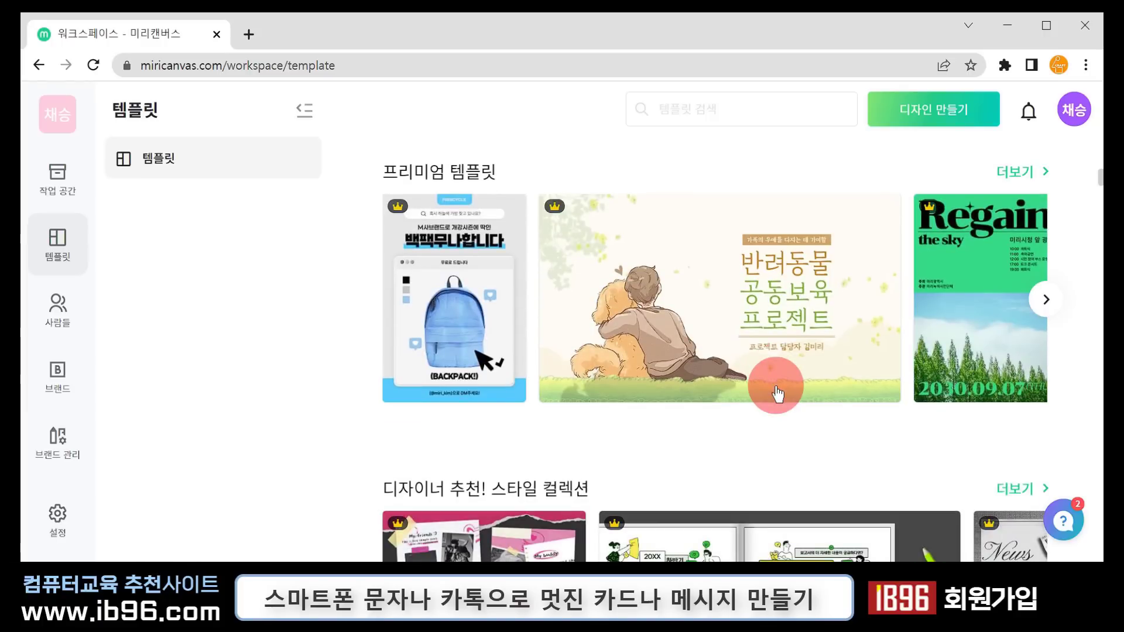
scroll(778, 394, "down", 15)
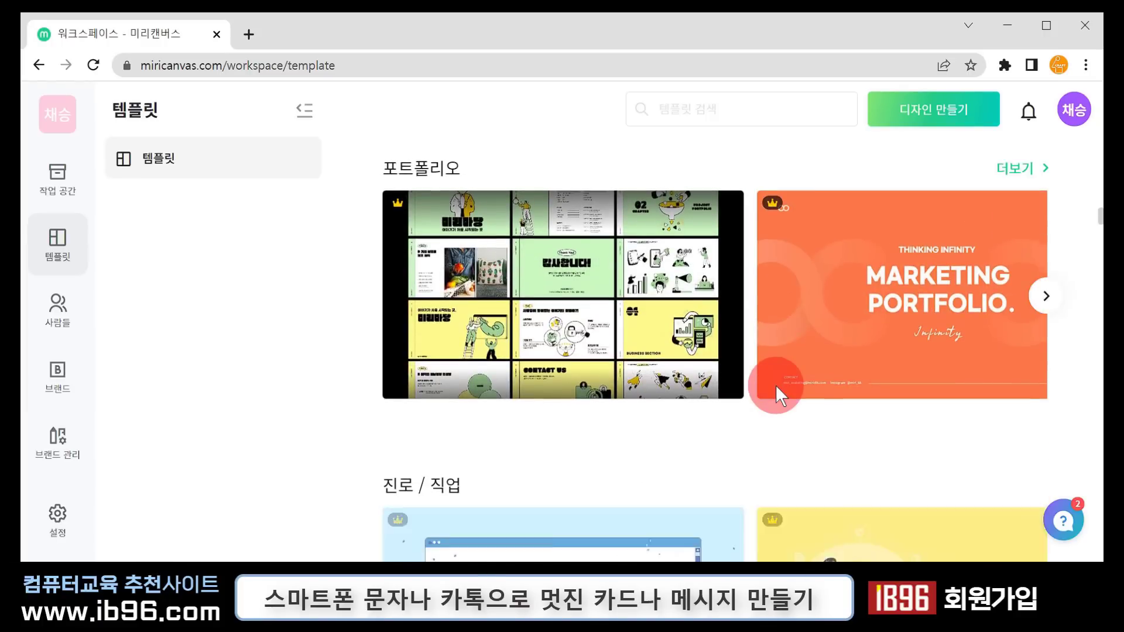
scroll(776, 385, "down", 12)
scroll(776, 385, "down", 5)
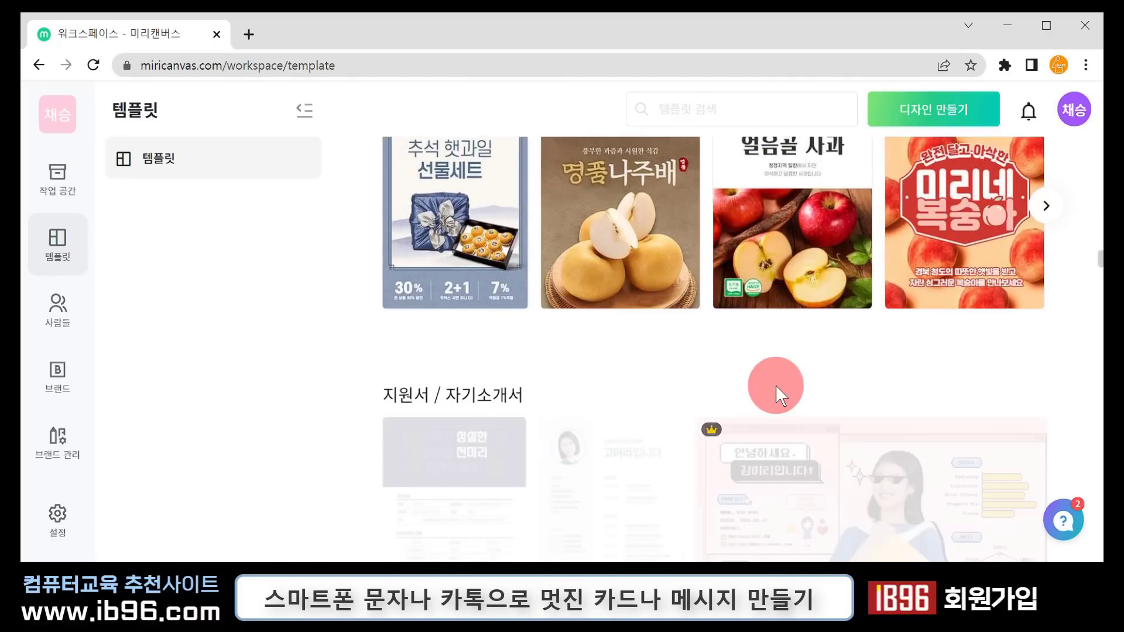
scroll(776, 384, "down", 5)
scroll(776, 384, "up", 10)
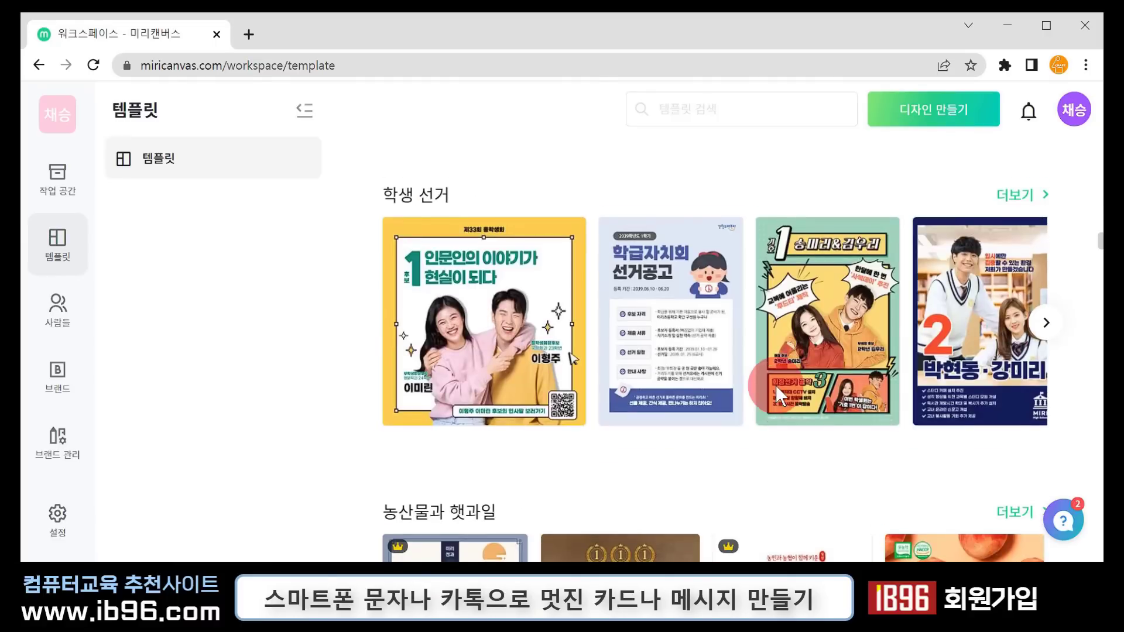
scroll(776, 384, "up", 20)
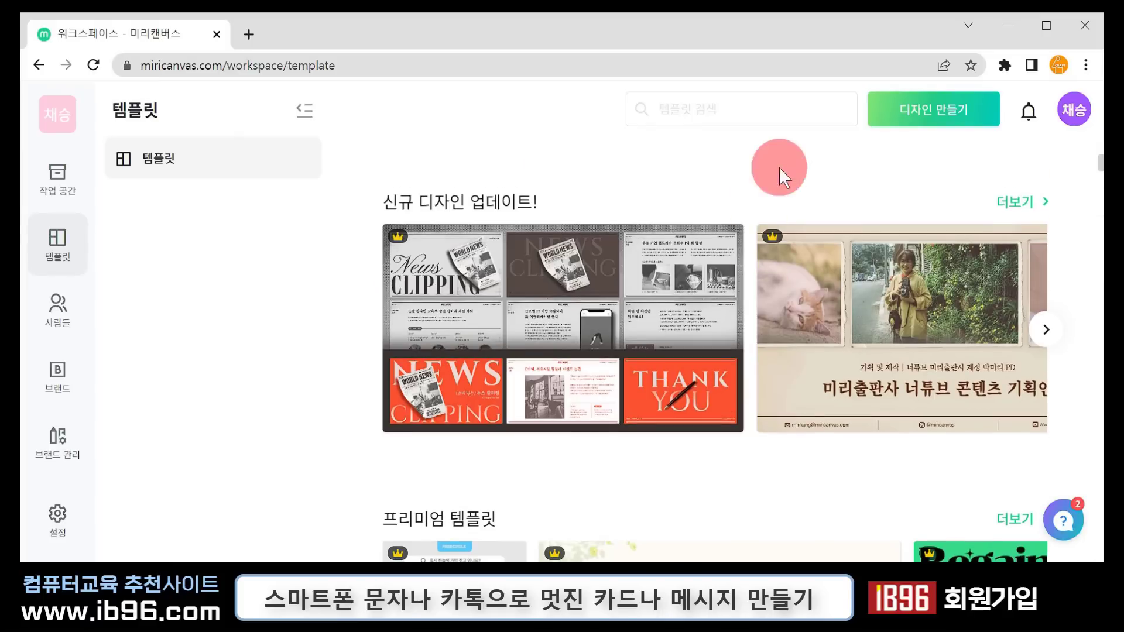
- Search the template library for "한가위"
left_click(696, 111)
type("한가위")
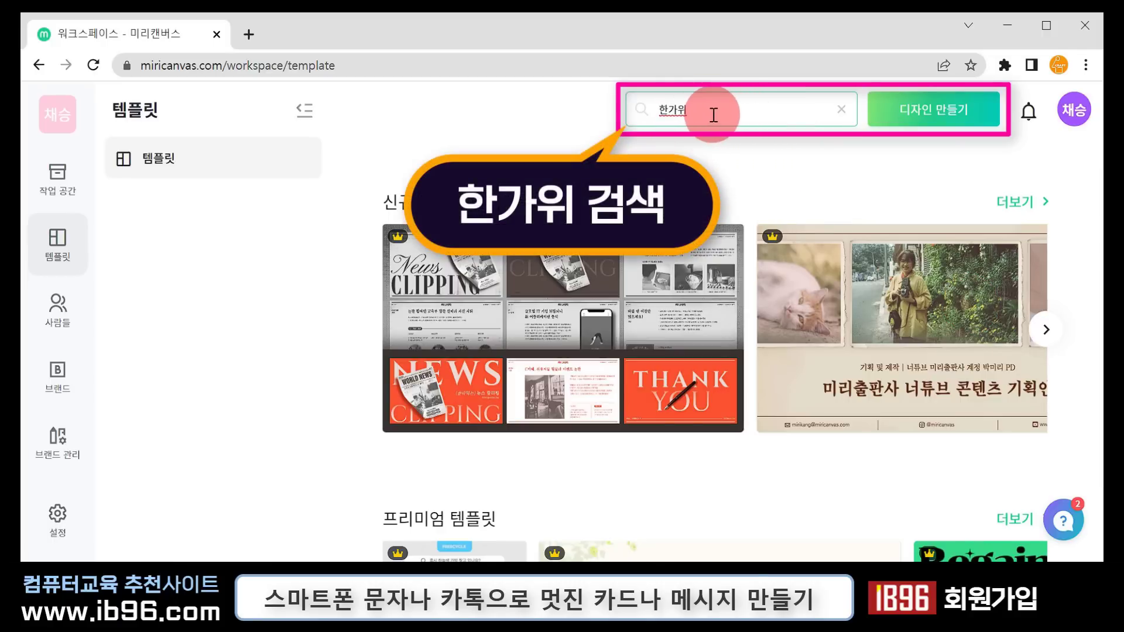
left_click(642, 108)
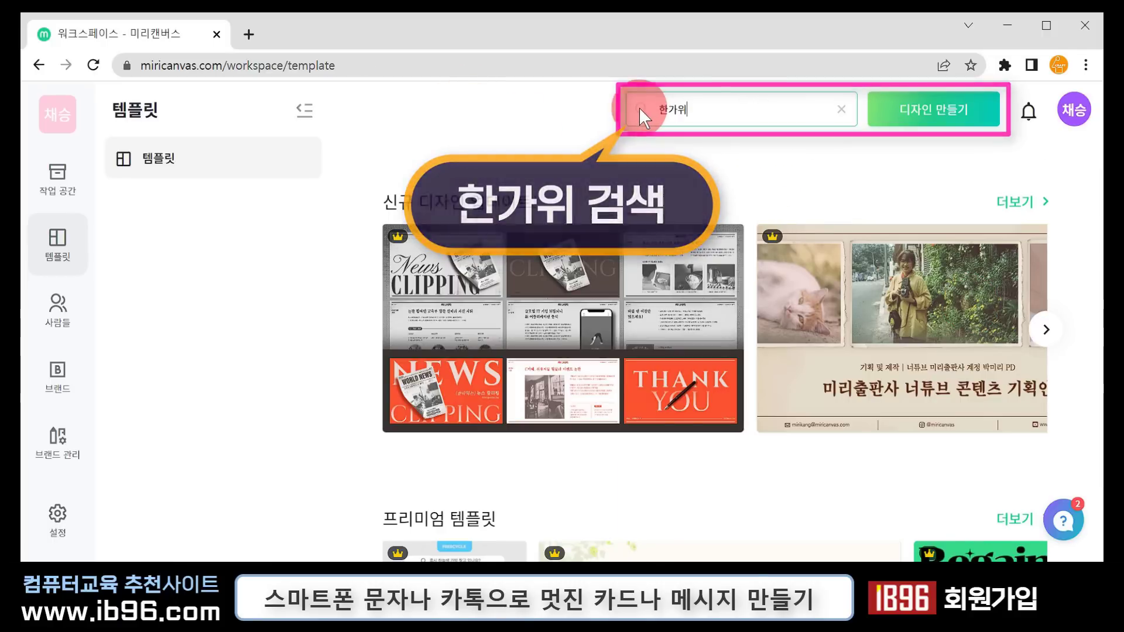
- Try to use the premium "추석 이야기" tiger card news template, and dismiss the Pro trial offer
scroll(832, 339, "down", 2)
scroll(831, 333, "down", 2)
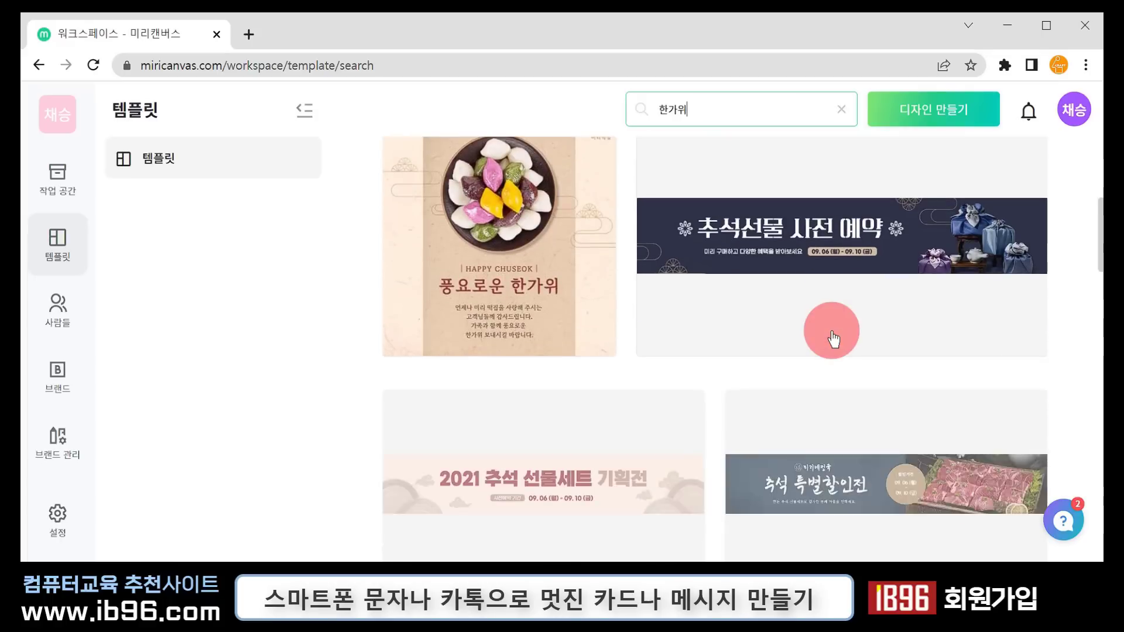
scroll(832, 329, "down", 3)
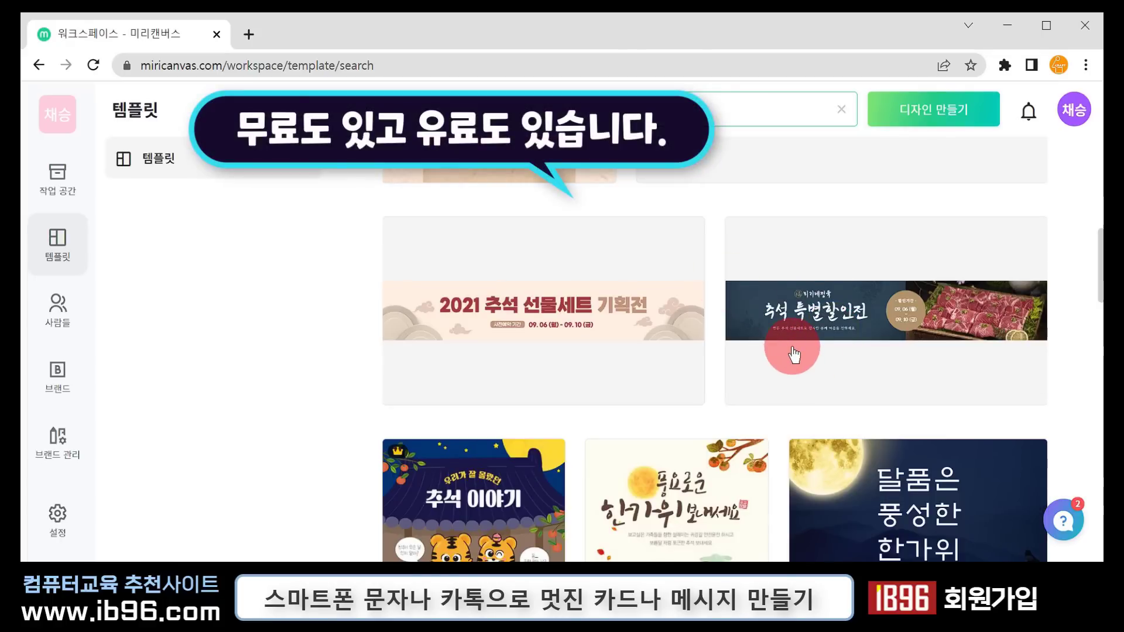
scroll(805, 349, "down", 1)
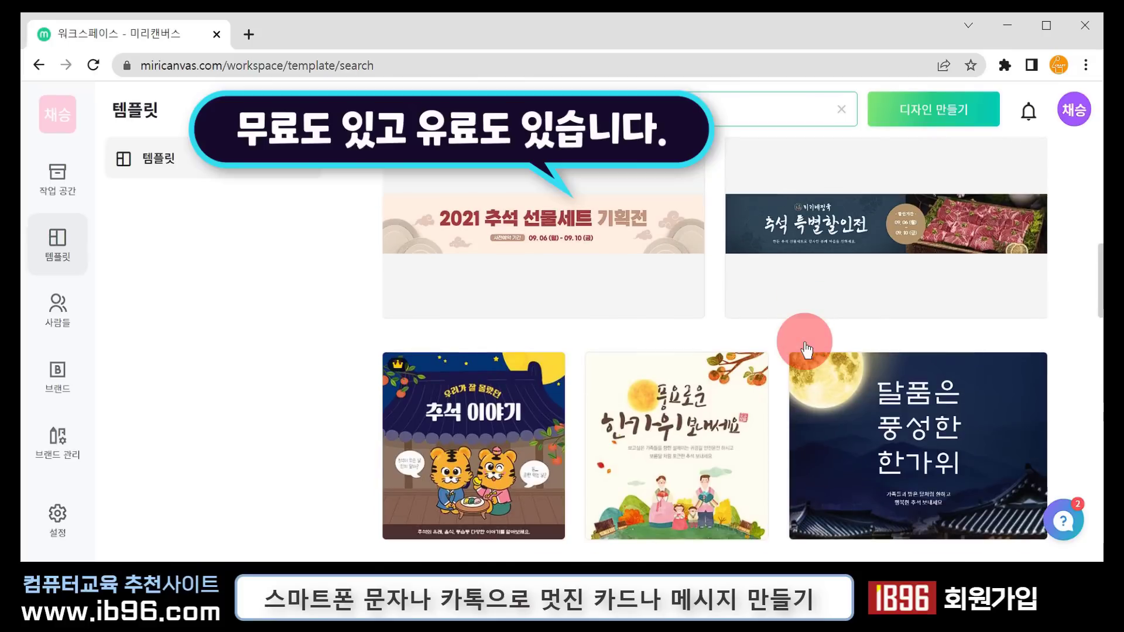
scroll(807, 350, "down", 1)
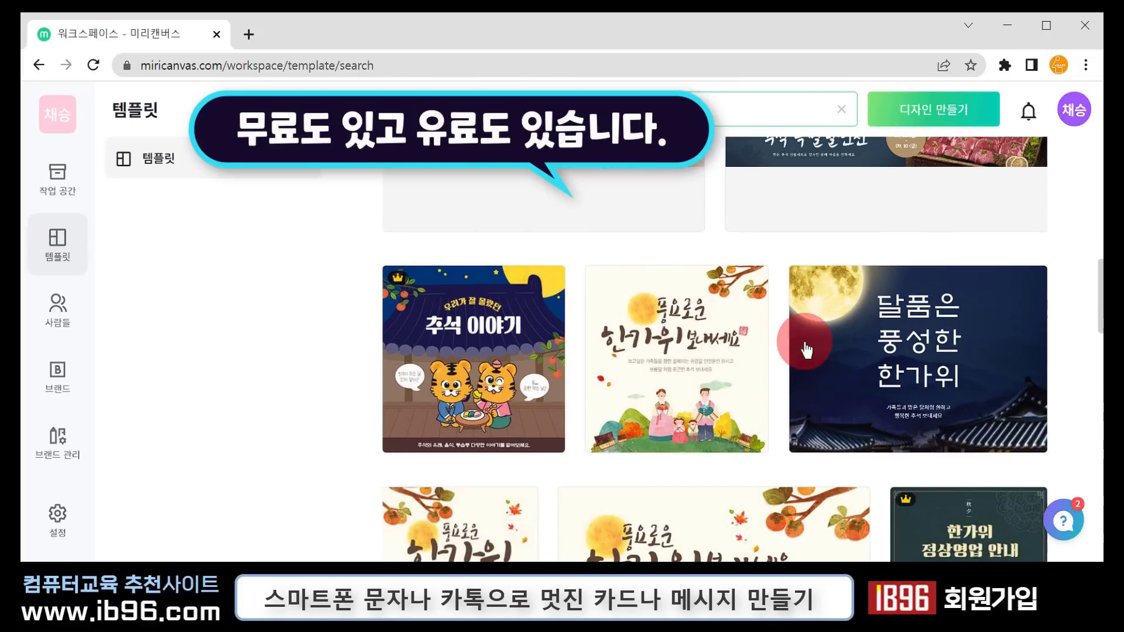
left_click(493, 368)
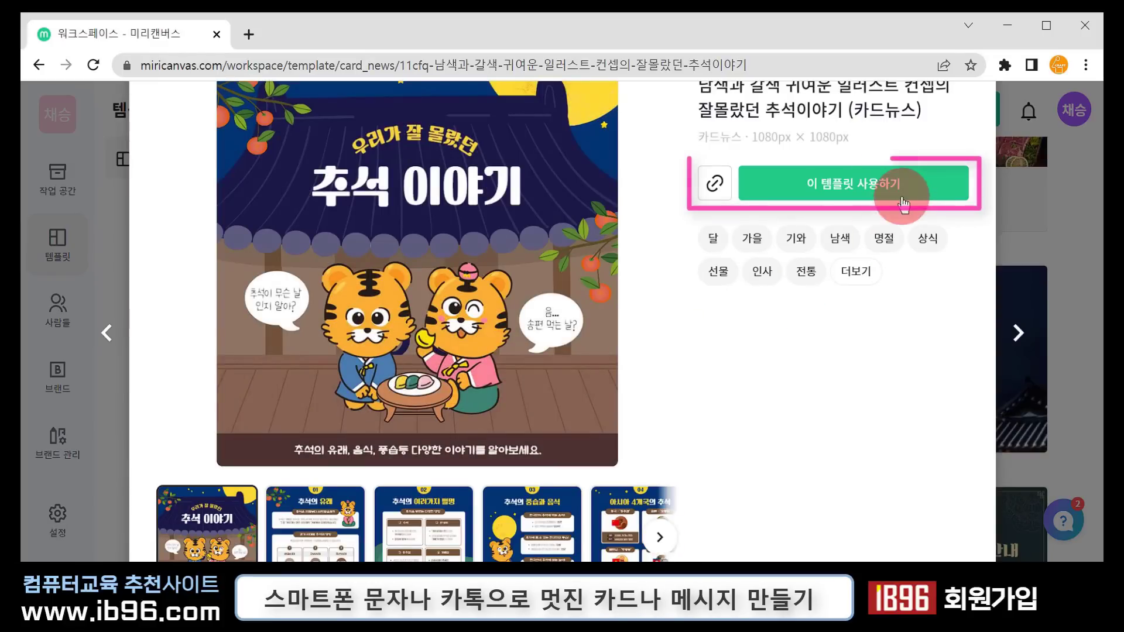
left_click(860, 184)
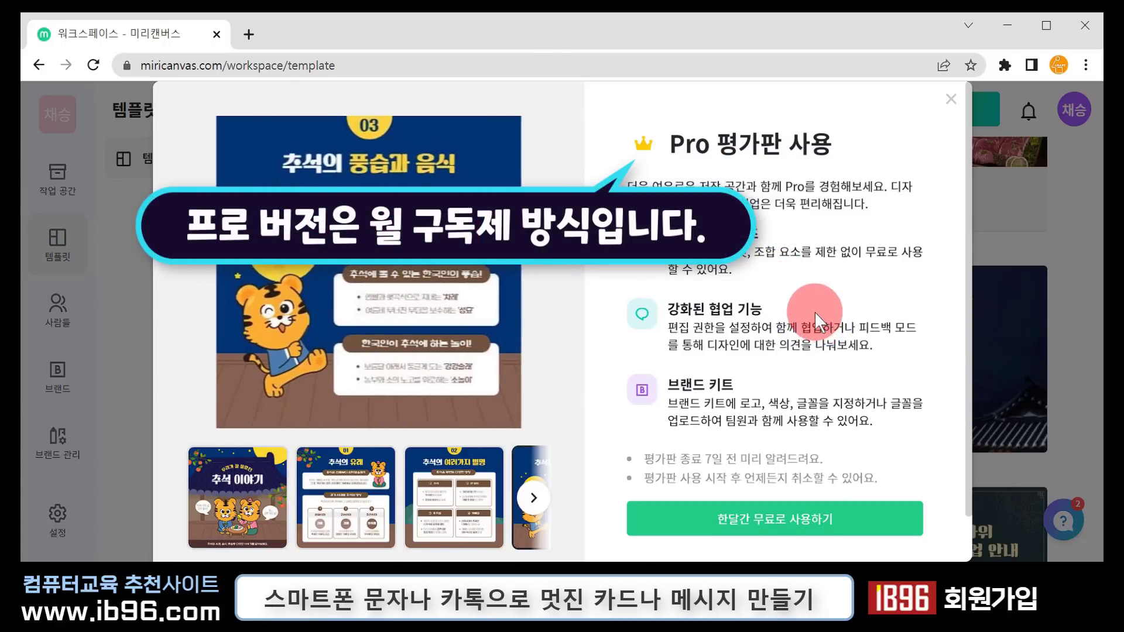
left_click(950, 98)
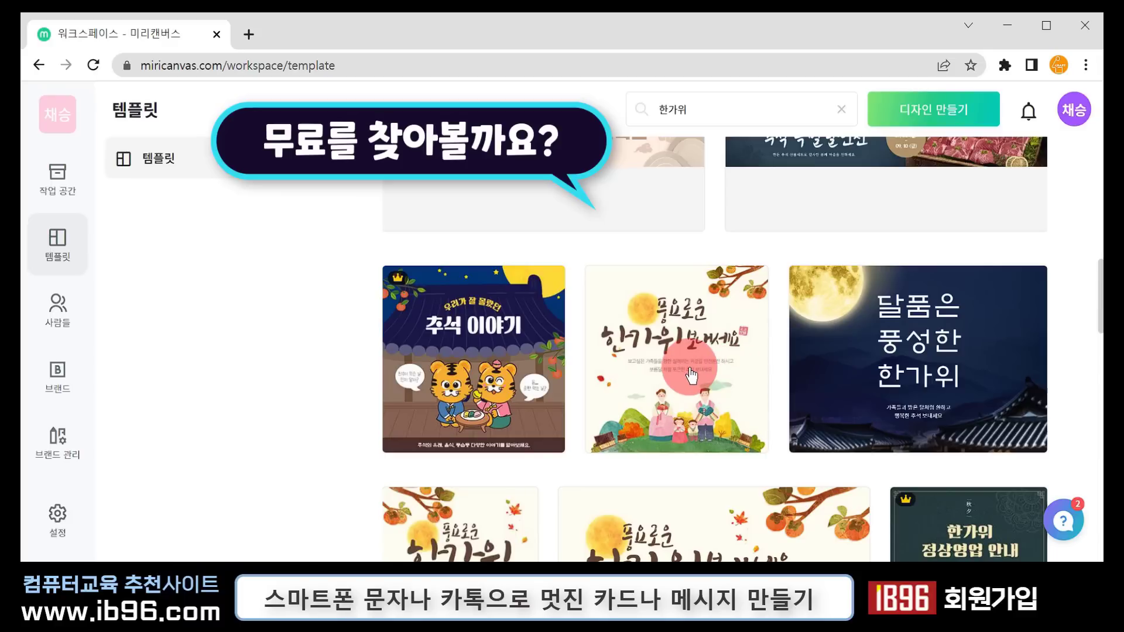
- Start a design from the free square "풍요로운 한가위 보내세요" template with the family in hanbok
scroll(817, 384, "up", 3)
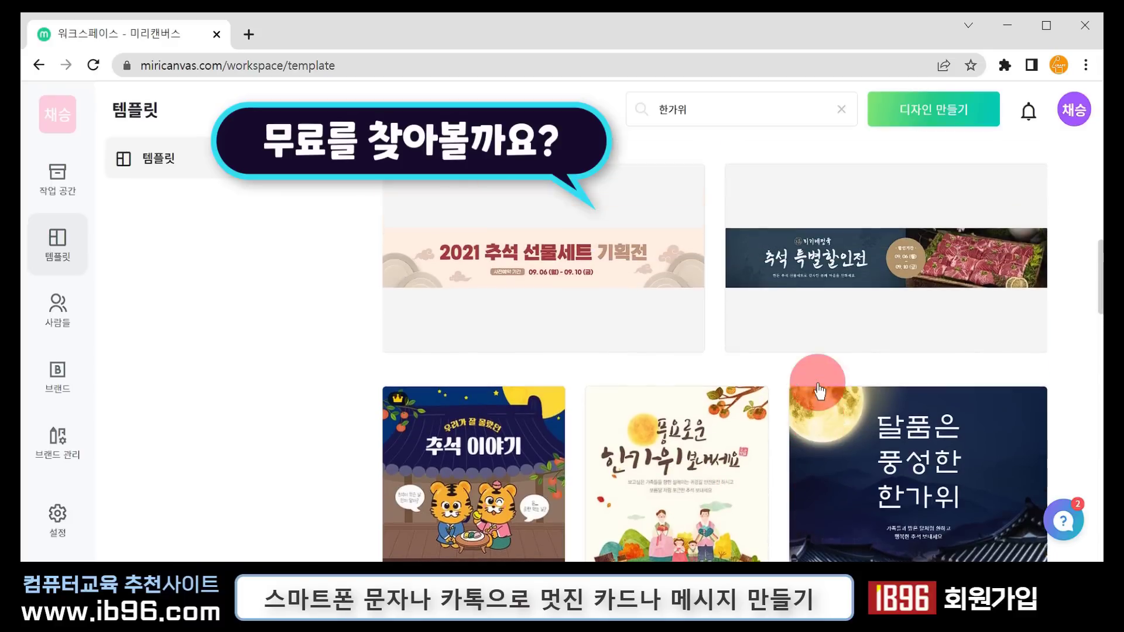
scroll(703, 338, "down", 5)
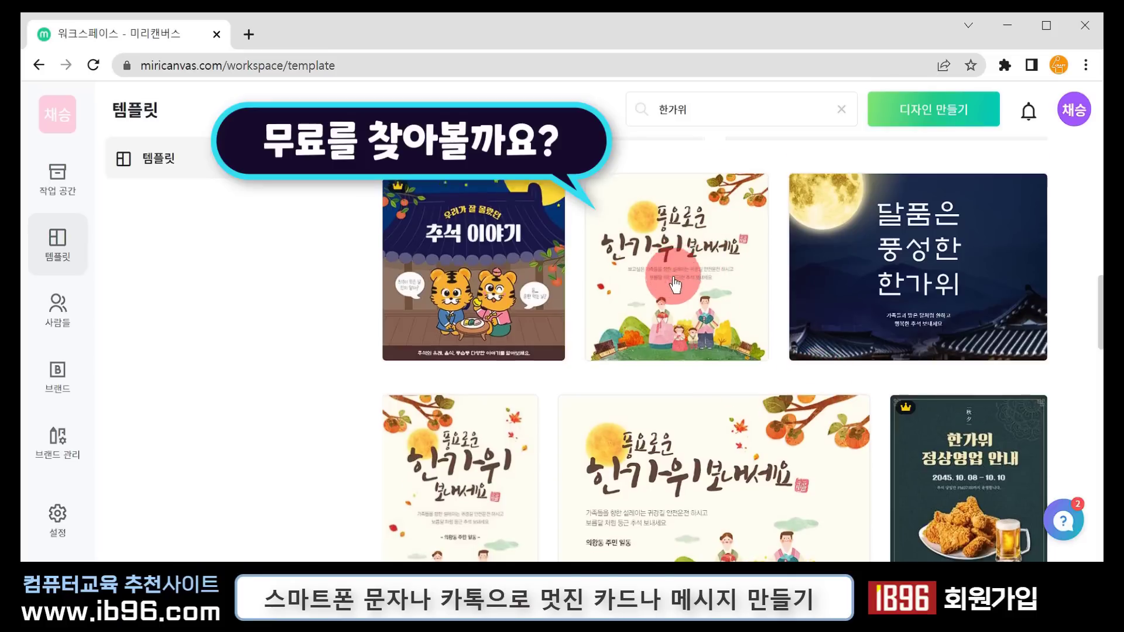
scroll(675, 287, "down", 3)
scroll(675, 287, "up", 3)
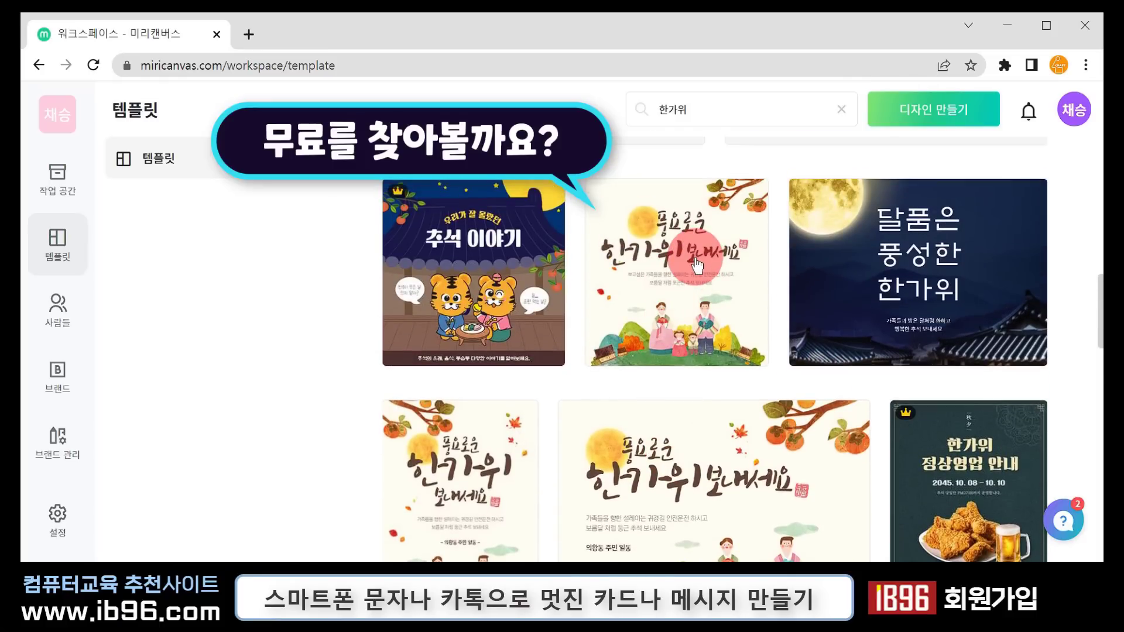
left_click(697, 266)
left_click(854, 146)
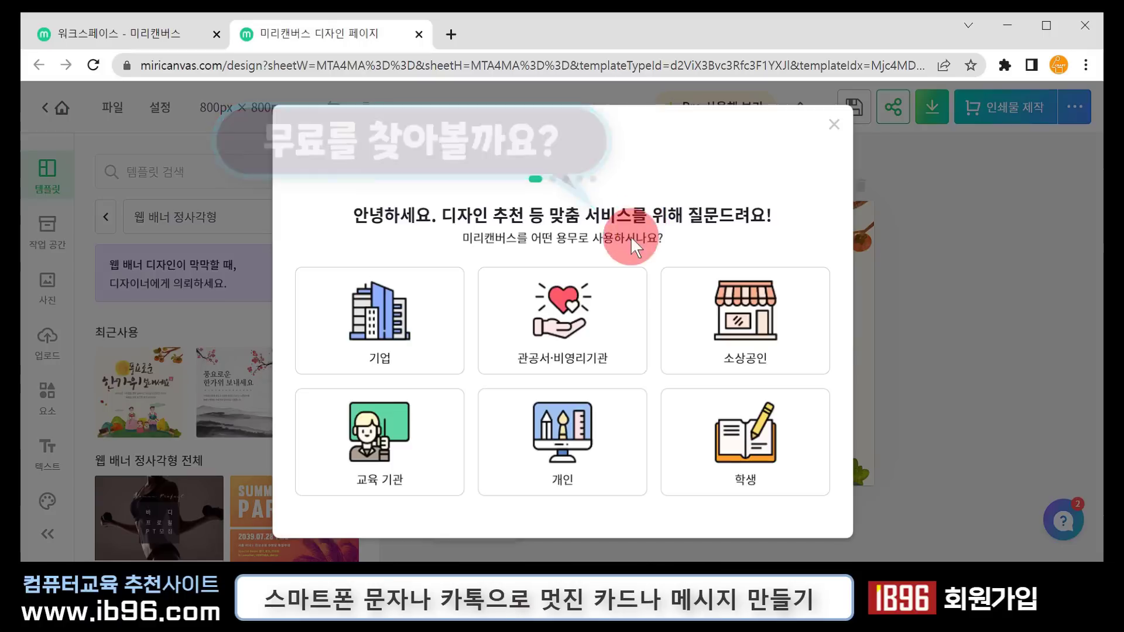
- Answer the usage survey with 개인 as the purpose and 비영리 목적의 SNS 활용 as the detailed use
left_click(568, 445)
left_click(562, 292)
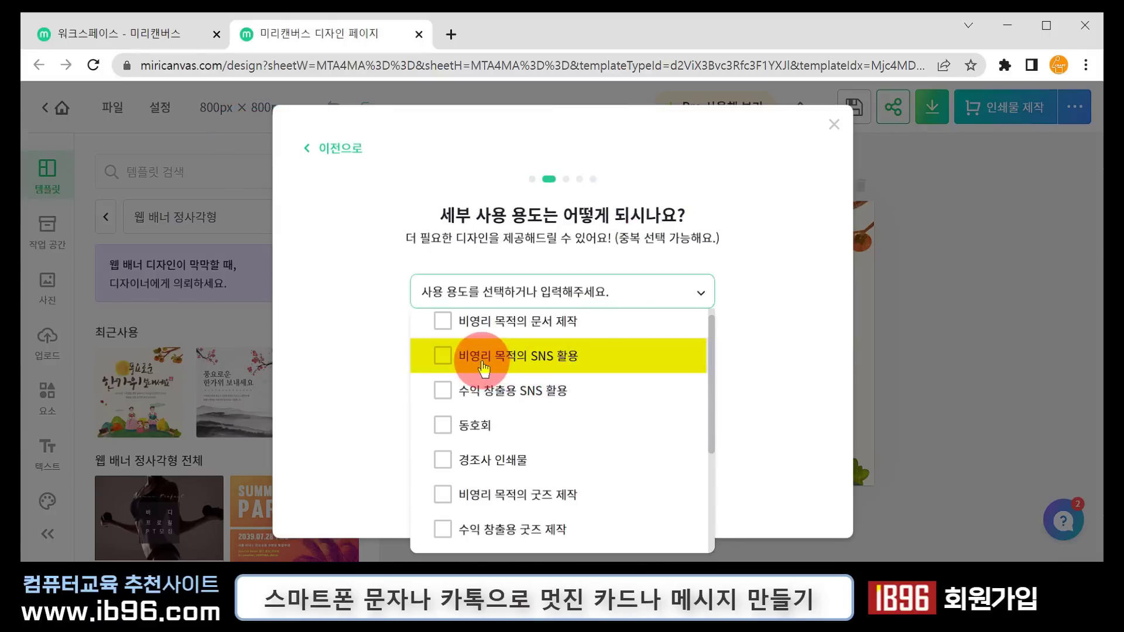
left_click(442, 356)
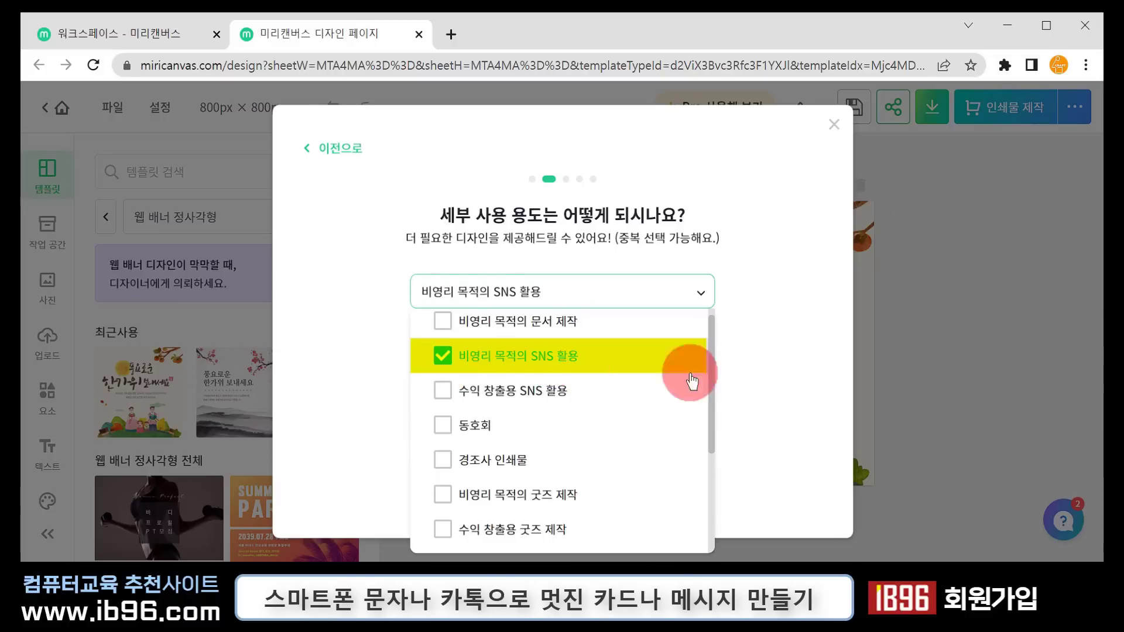
left_click(820, 382)
left_click(574, 477)
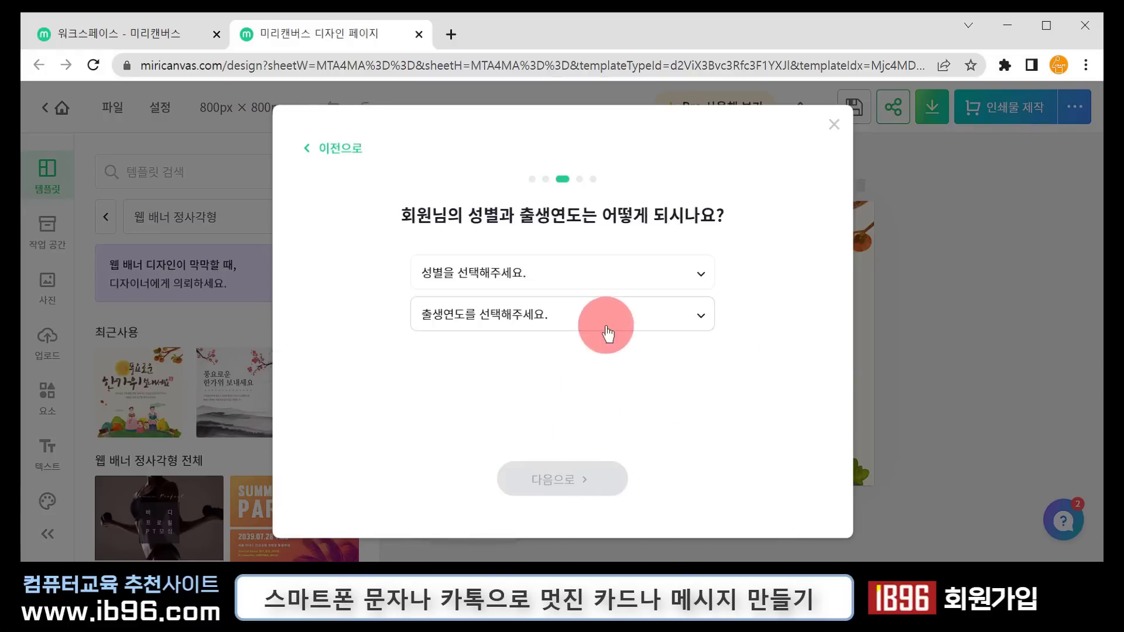
- Set the survey's gender to 남, look through the birth year list, and close the survey
left_click(617, 270)
left_click(585, 313)
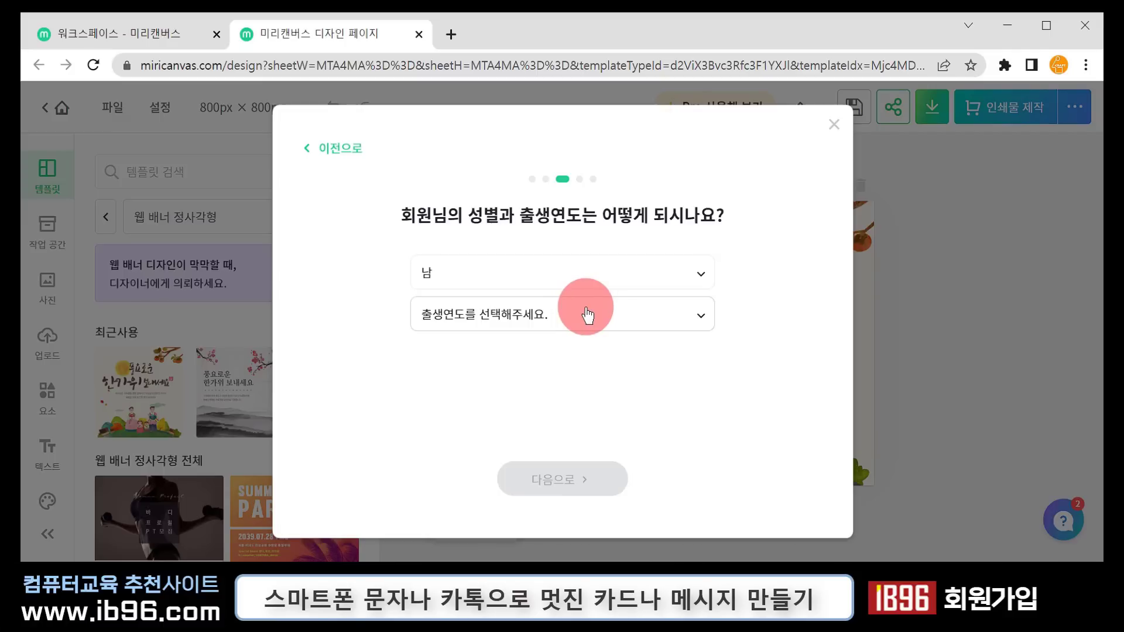
left_click(586, 311)
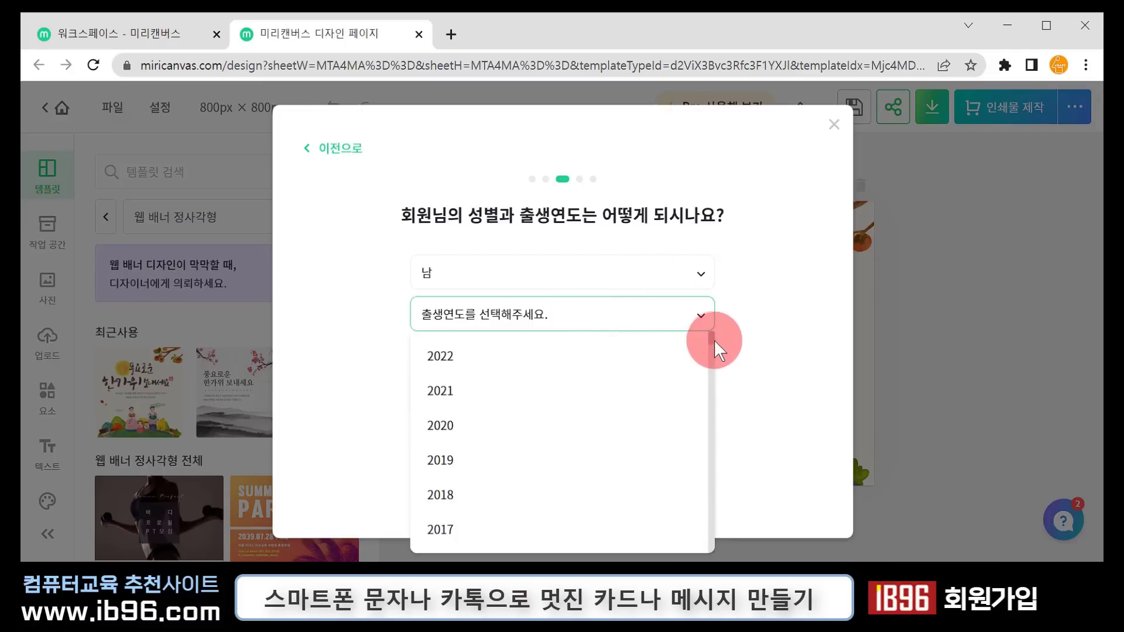
left_click_drag(709, 338, 558, 357)
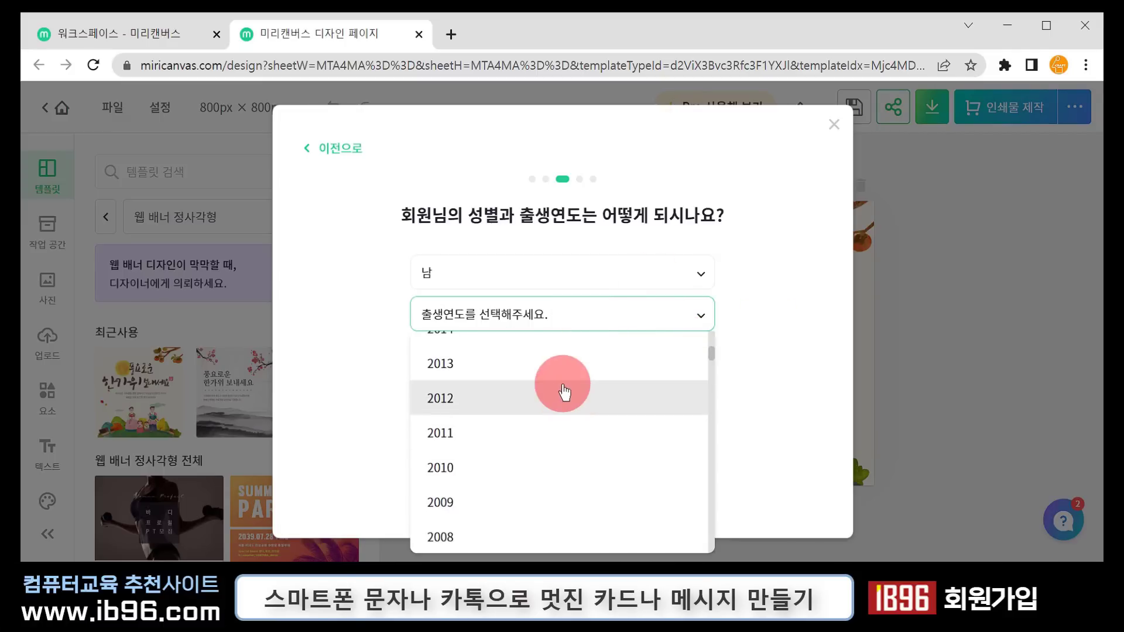
left_click(834, 124)
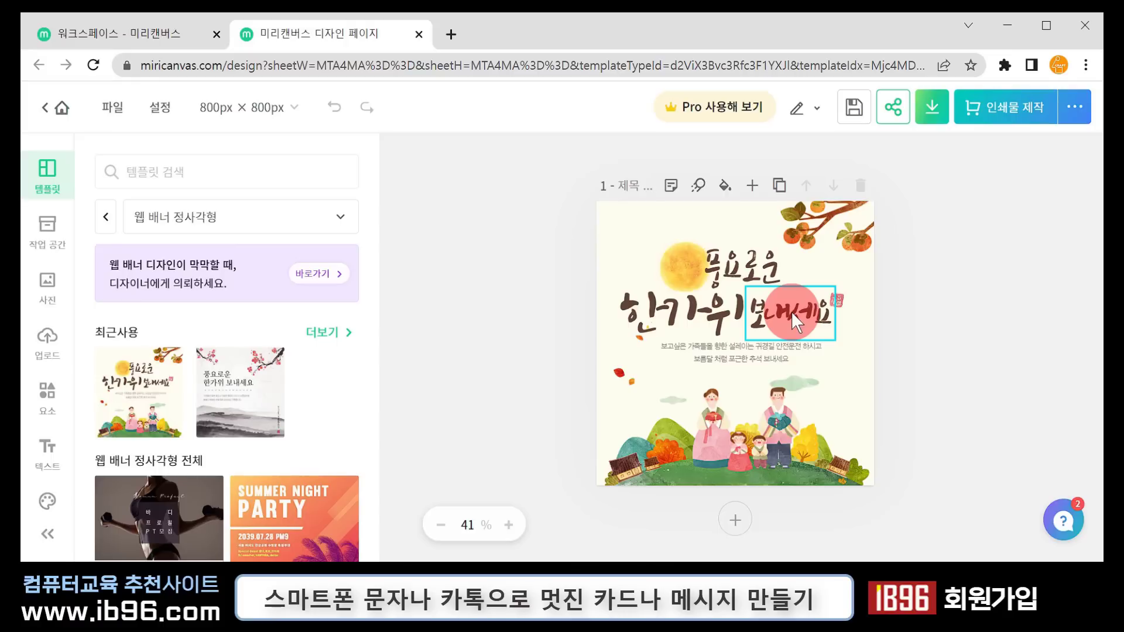
- Select the "풍요로운" title text and look through its text options, from font and alignment to outline, shadow, gradient, curve and link
left_click(750, 269)
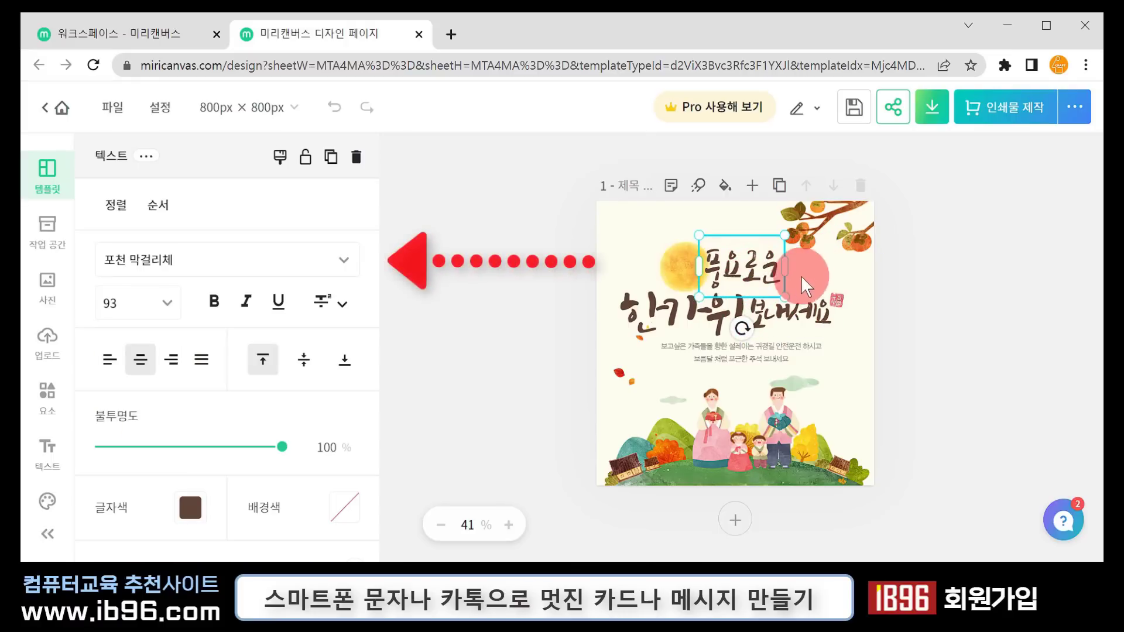
left_click(698, 318)
left_click(744, 273)
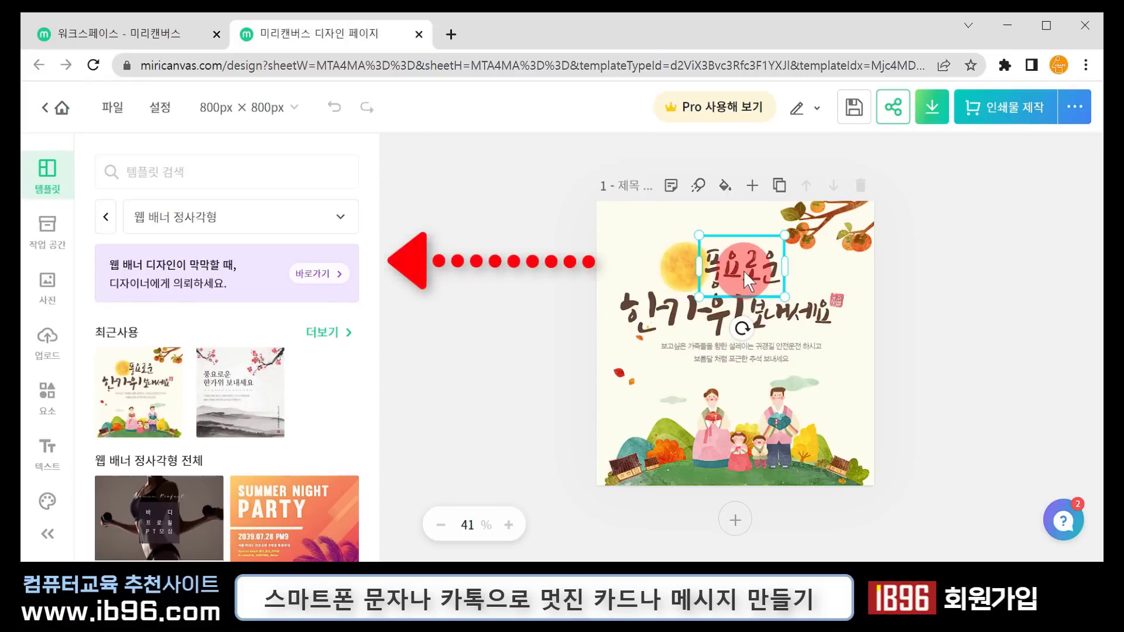
left_click(743, 271)
double_click(747, 274)
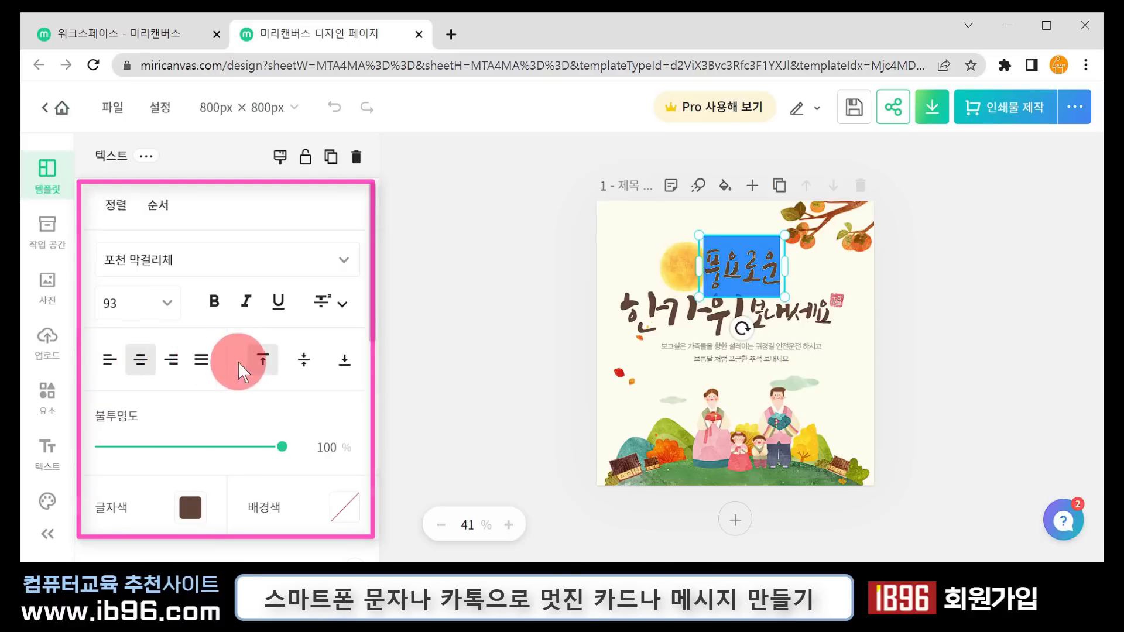
scroll(218, 254, "down", 4)
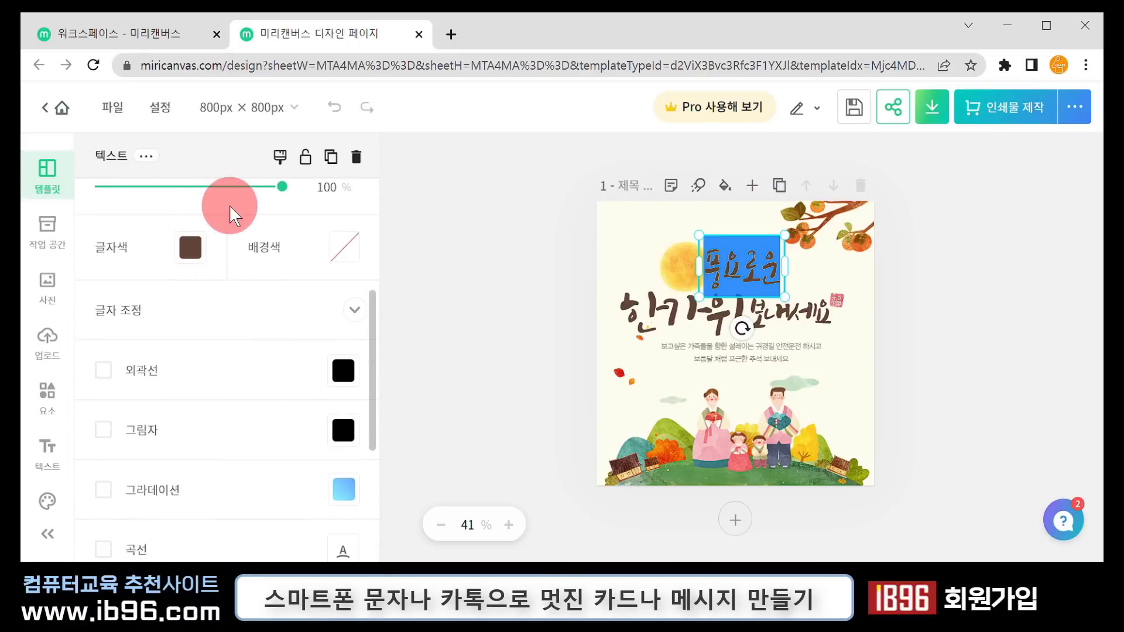
scroll(274, 365, "down", 4)
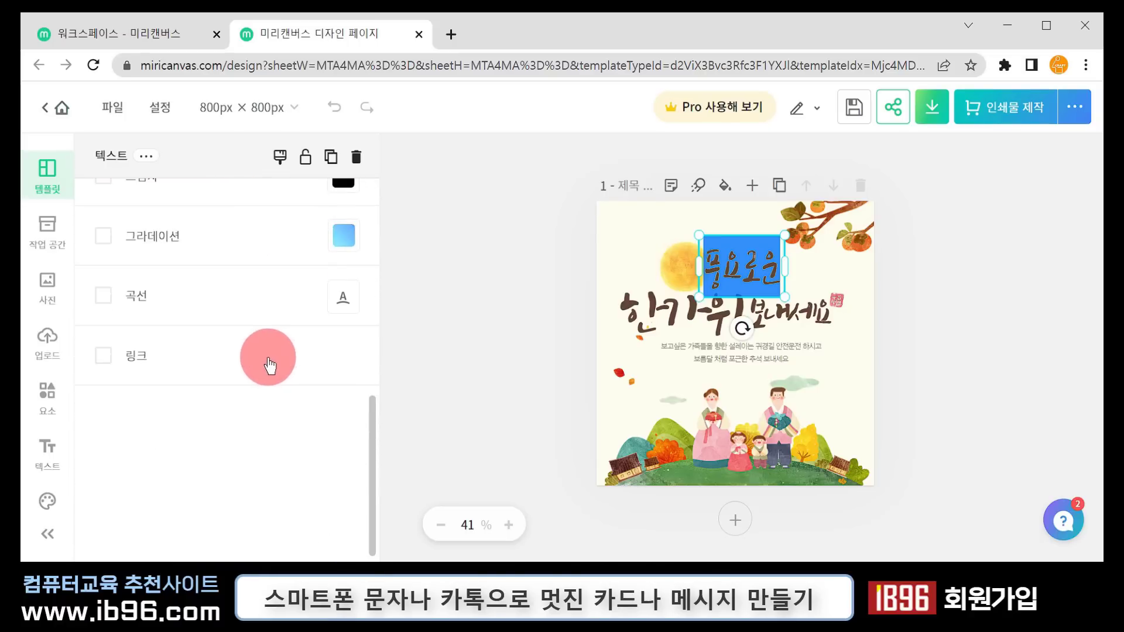
scroll(263, 366, "up", 8)
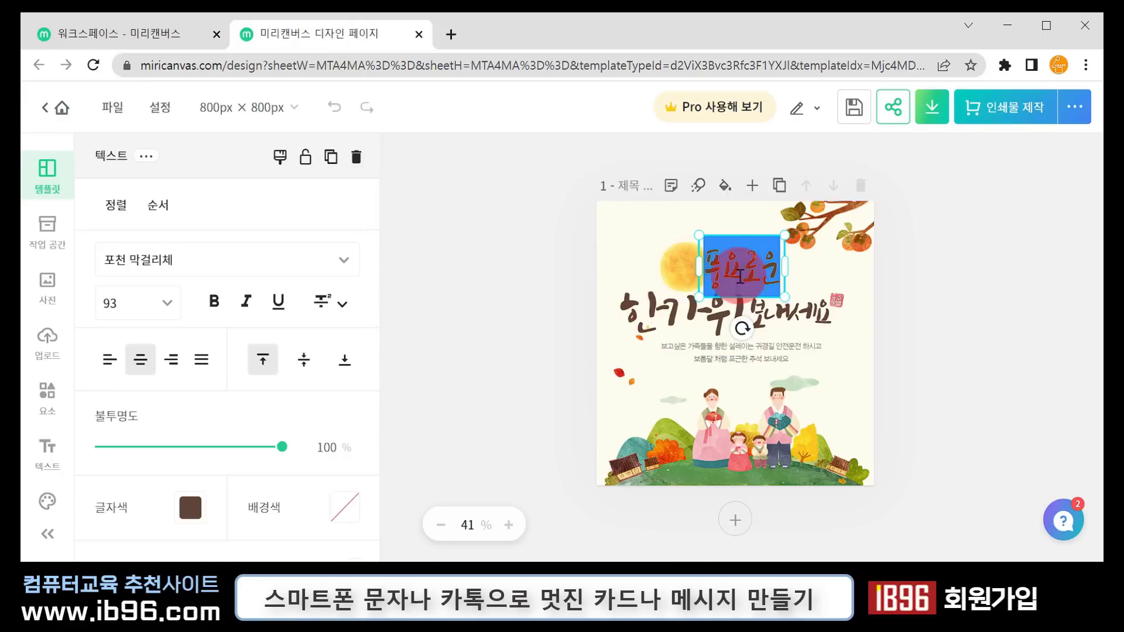
left_click(912, 305)
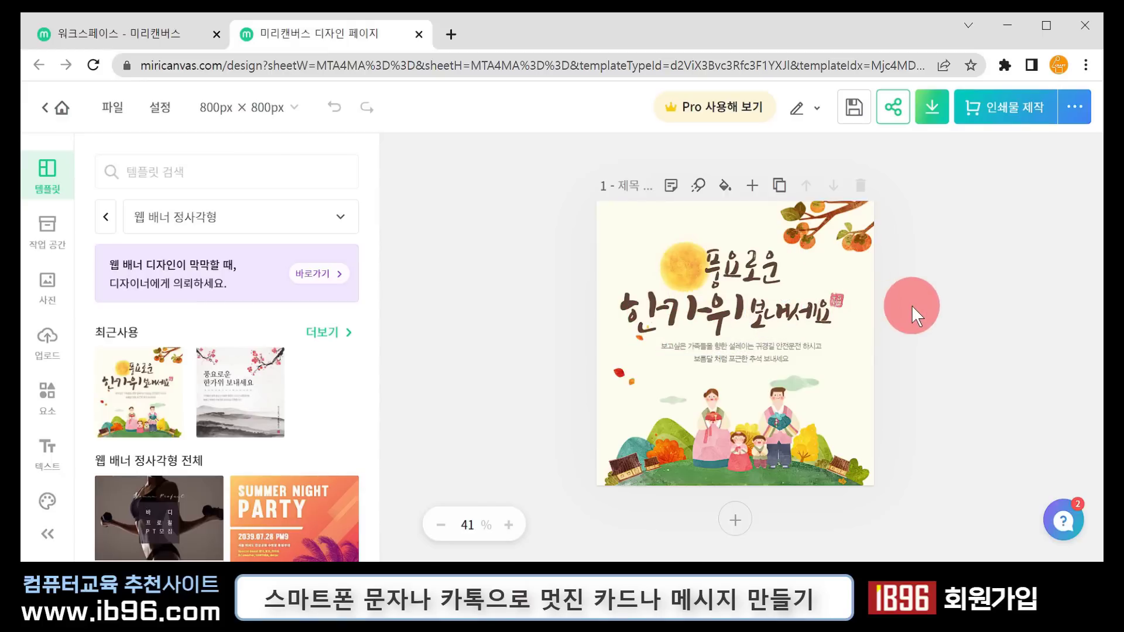
- Replace the small greeting with three lines: "즐거운 명절, 행복한 명절 보내세요.", "감사의 마음을 담아 풍성함이 가득하시기를 기원합니다." and "ib96 올림."
left_click(746, 360)
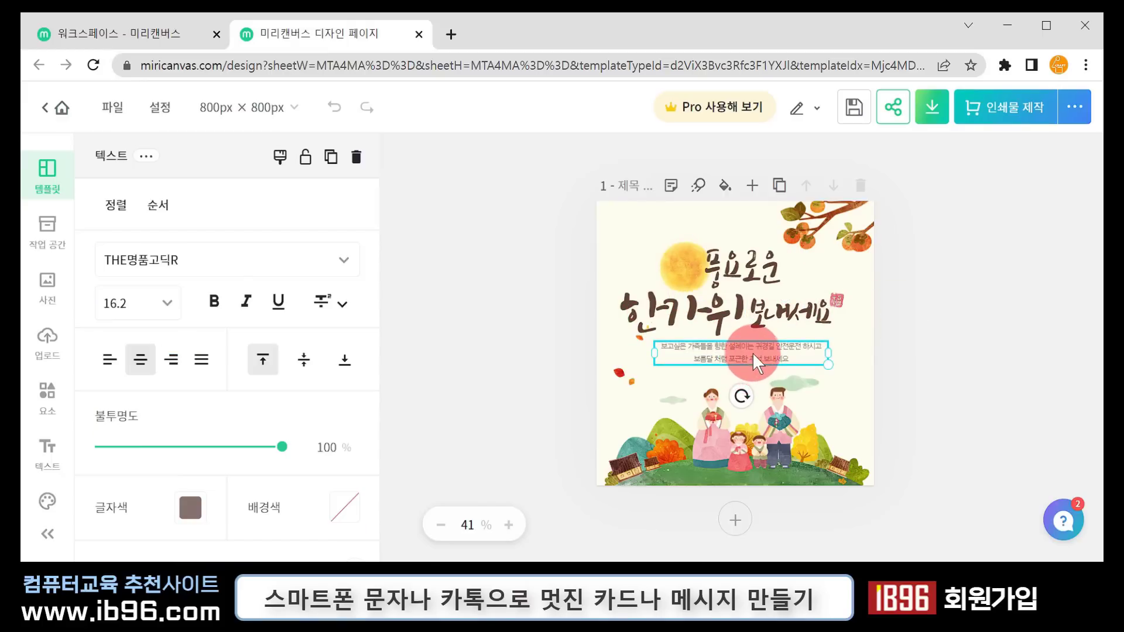
double_click(777, 357)
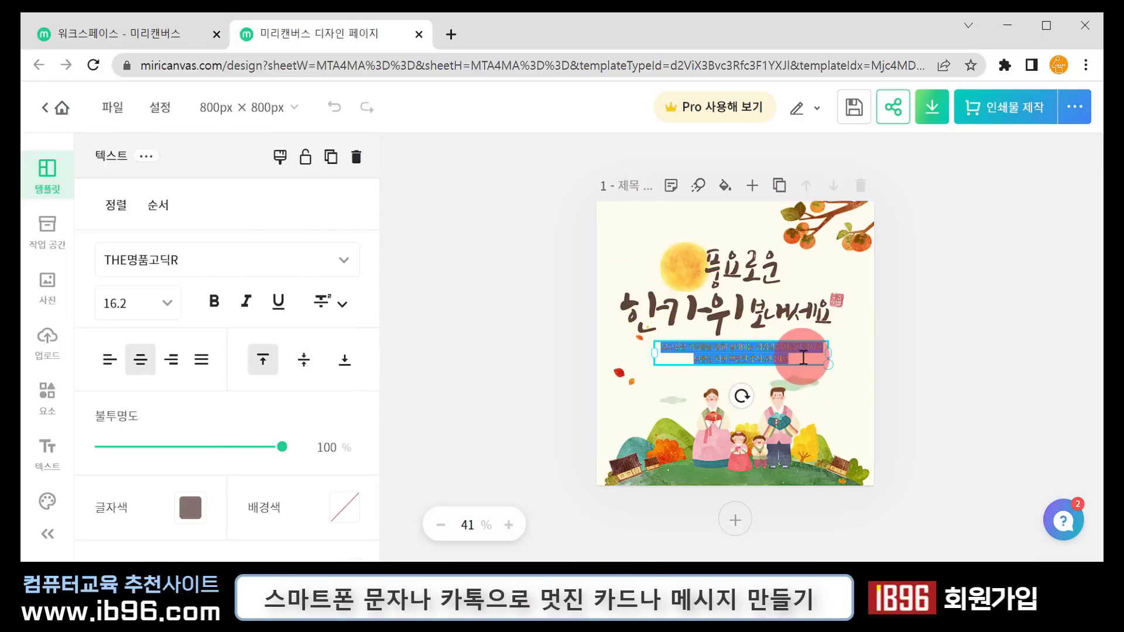
type("즐거운 명절, 행복한 명절 보내세요")
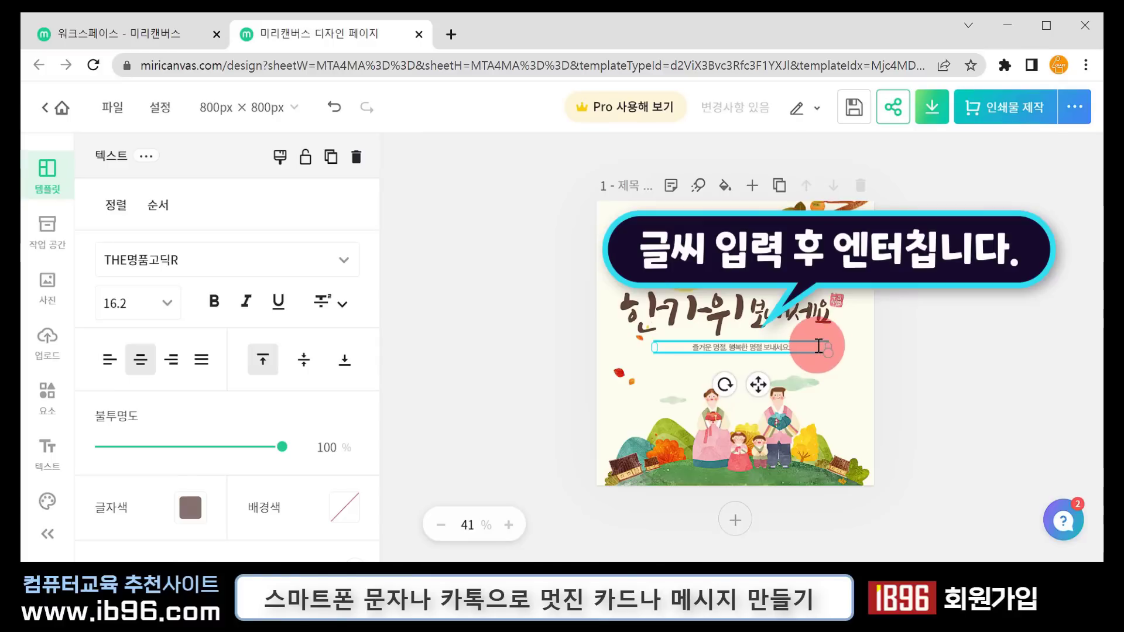
key("Return")
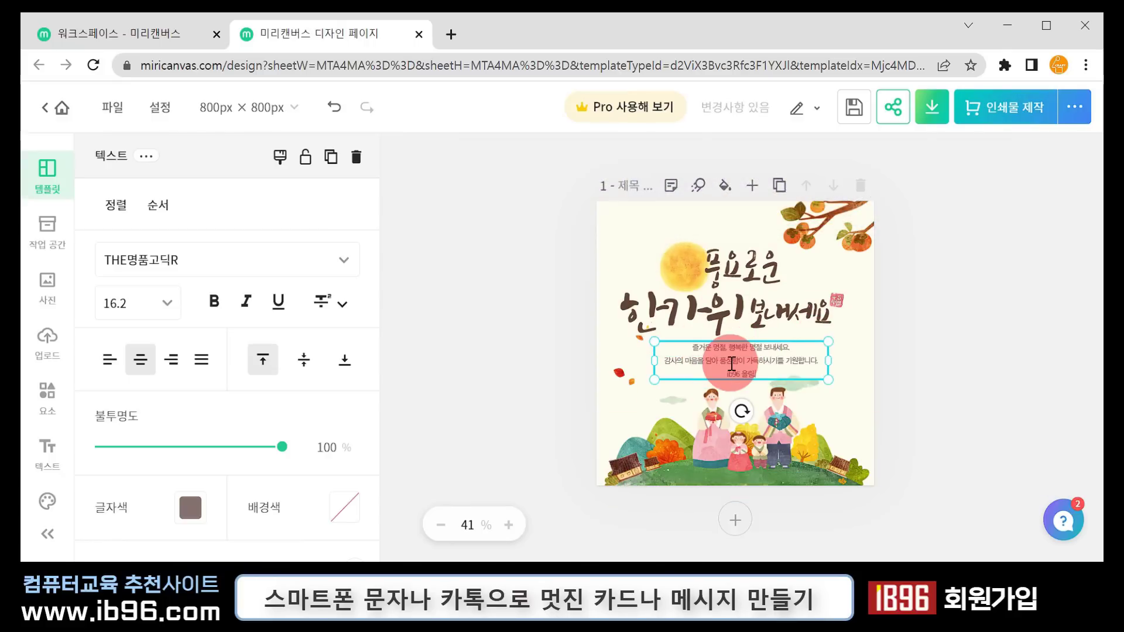
left_click(510, 525)
left_click(509, 526)
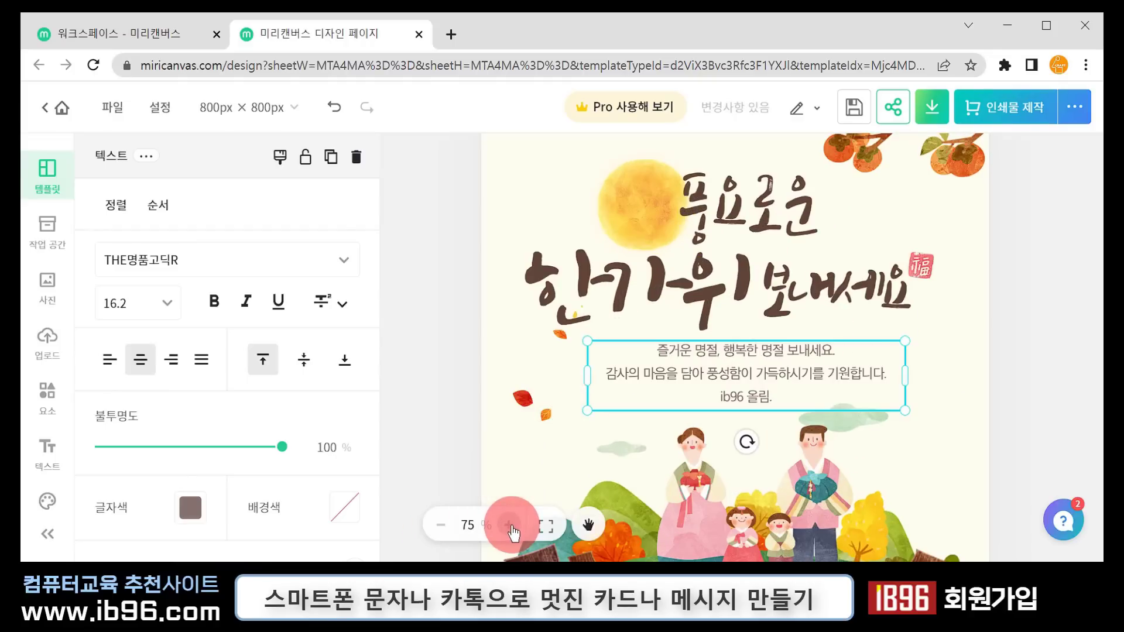
left_click(441, 526)
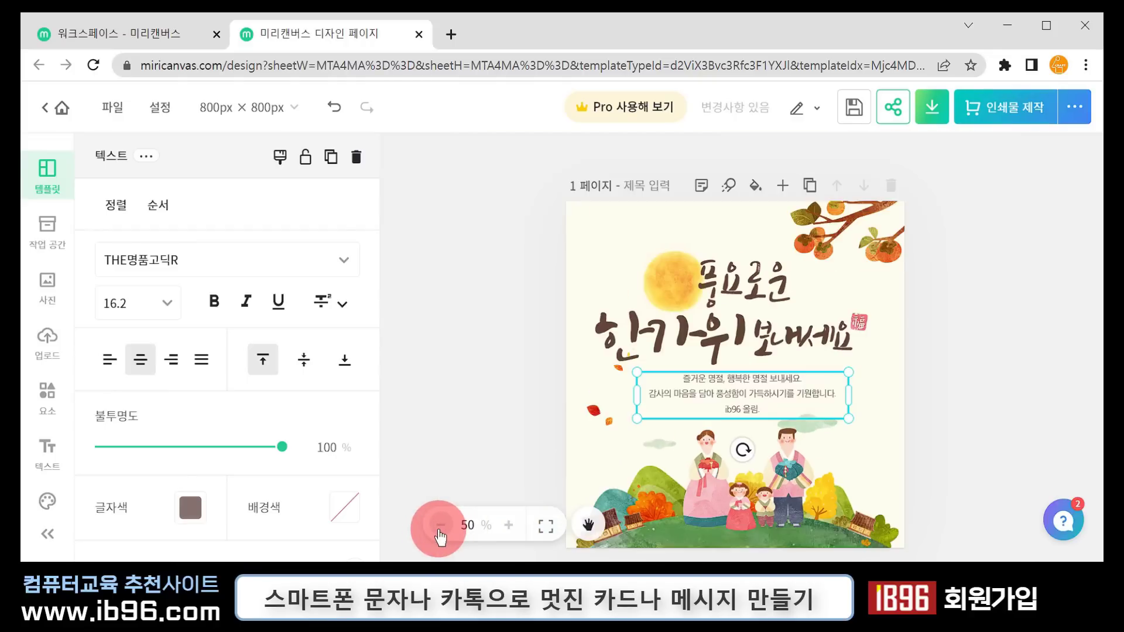
left_click(509, 526)
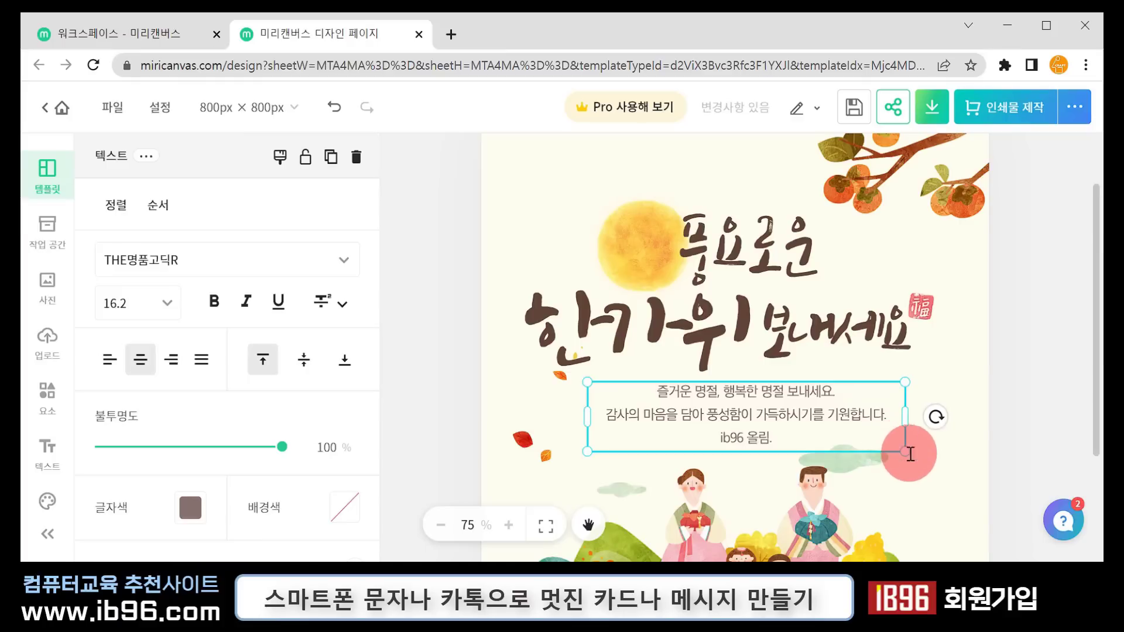
left_click(849, 413)
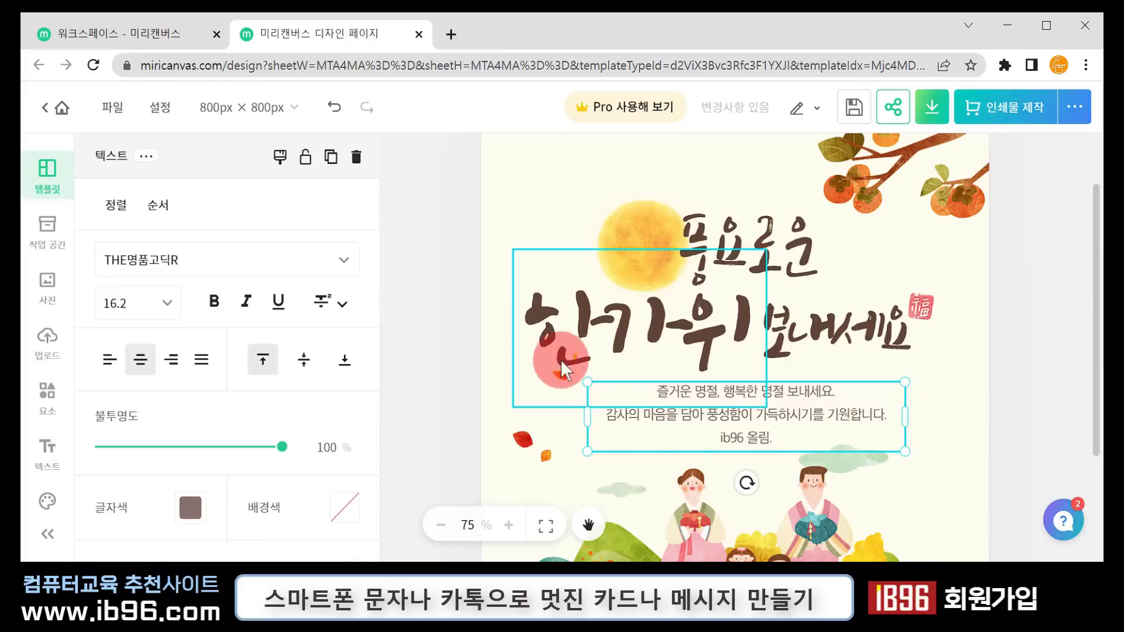
left_click(1025, 343)
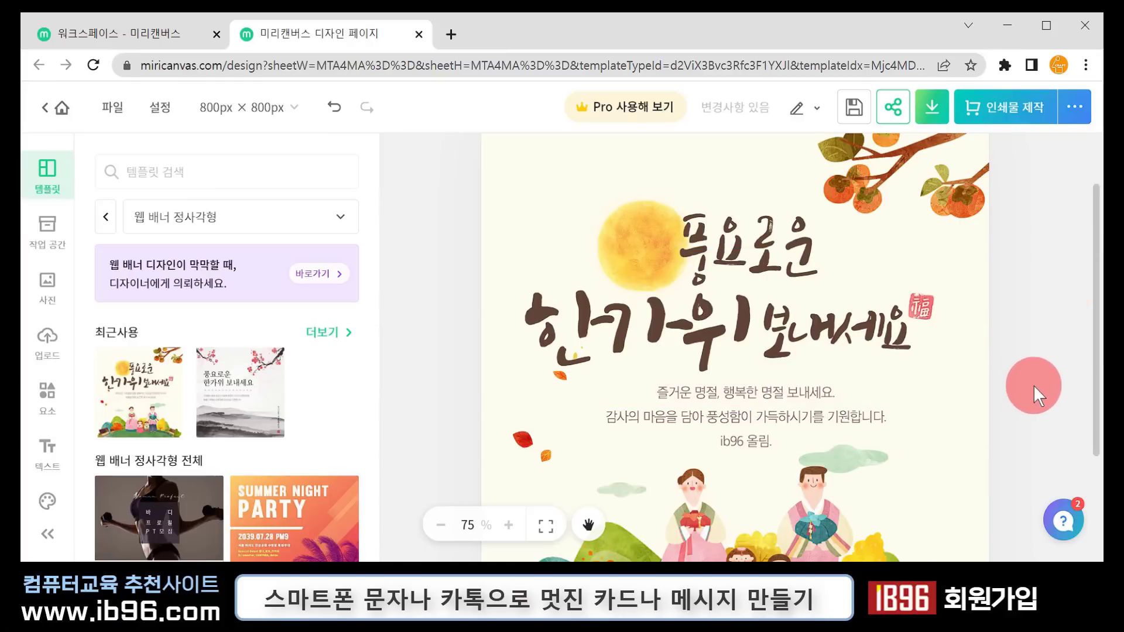
- Scale the three-line greeting text to font size 17 and shift it slightly to the right on the card
left_click(803, 419)
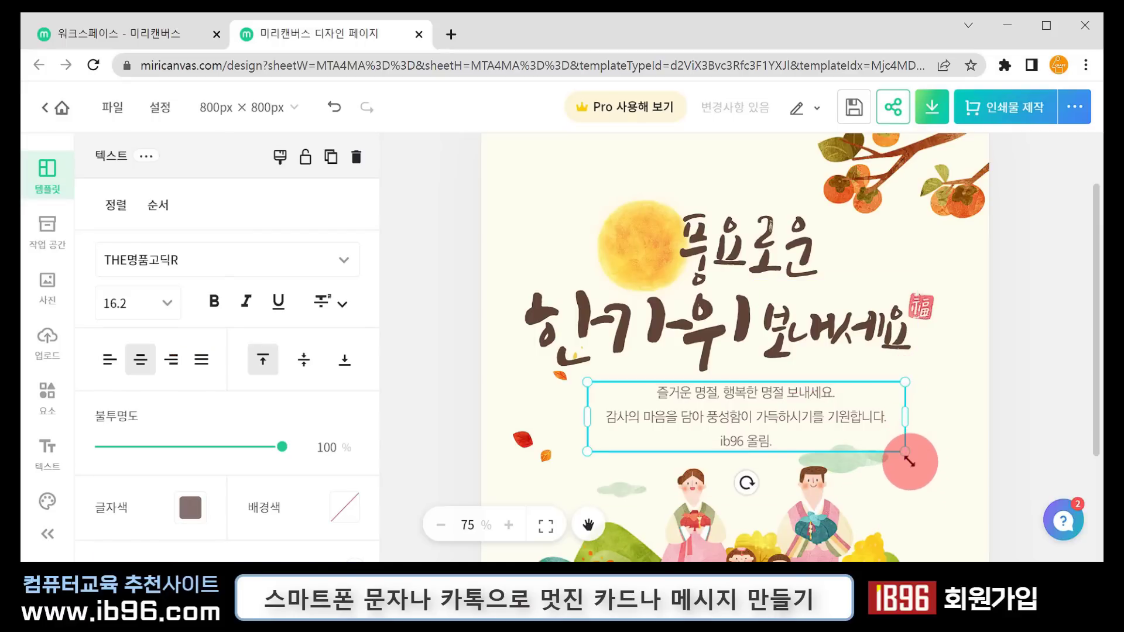
left_click_drag(905, 451, 880, 477)
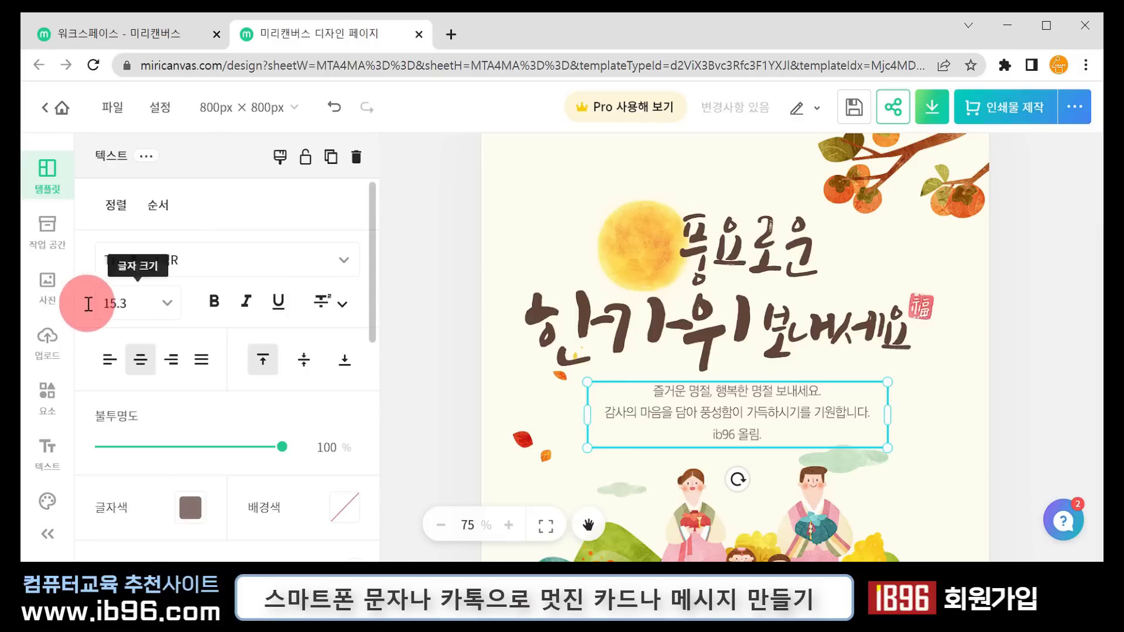
left_click(125, 302)
left_click(149, 293)
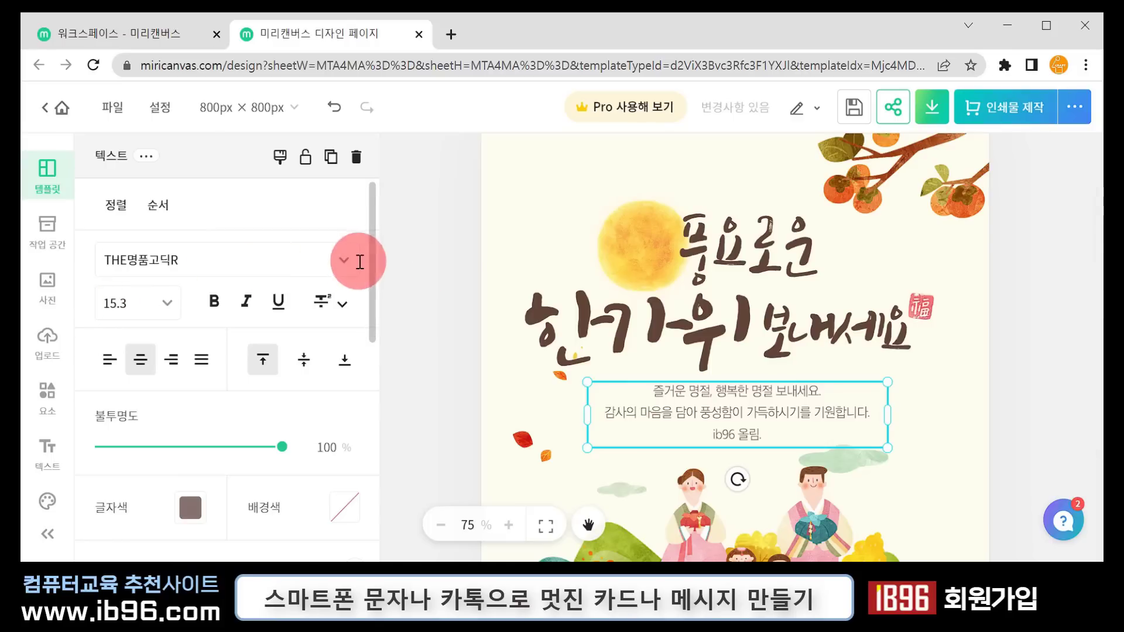
left_click(338, 256)
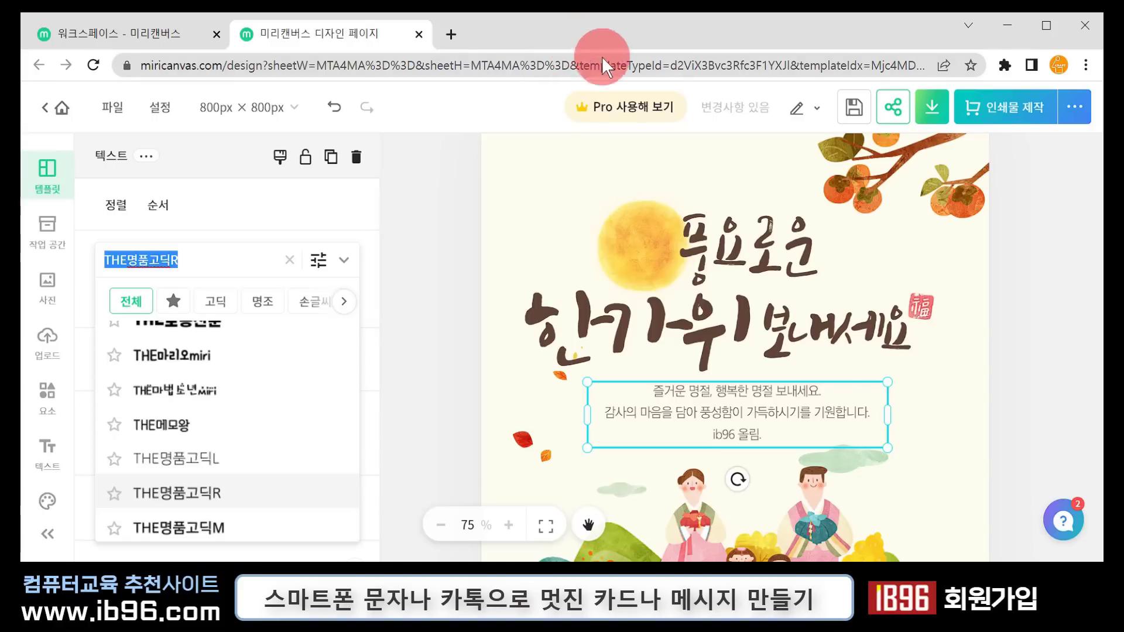
left_click_drag(887, 448, 920, 455)
mouse_move(803, 419)
left_mouse_down()
mouse_move(803, 409)
mouse_move(815, 417)
left_mouse_up()
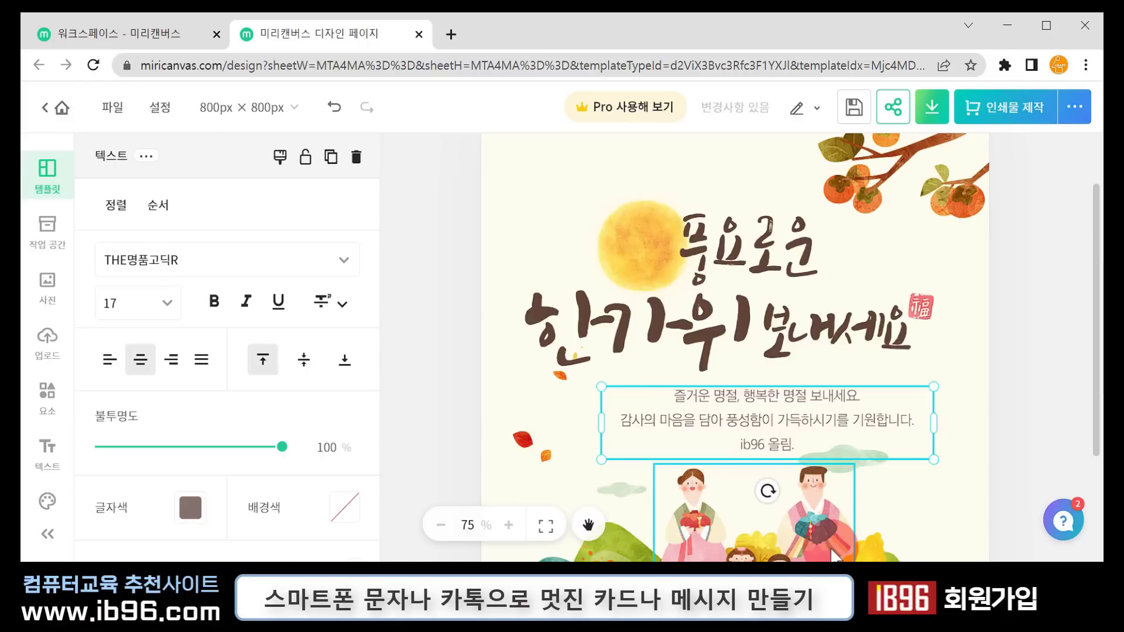
- Try left, centre and right alignment on the greeting text, and shift the right-aligned text closer to the card's right edge
left_click(279, 390)
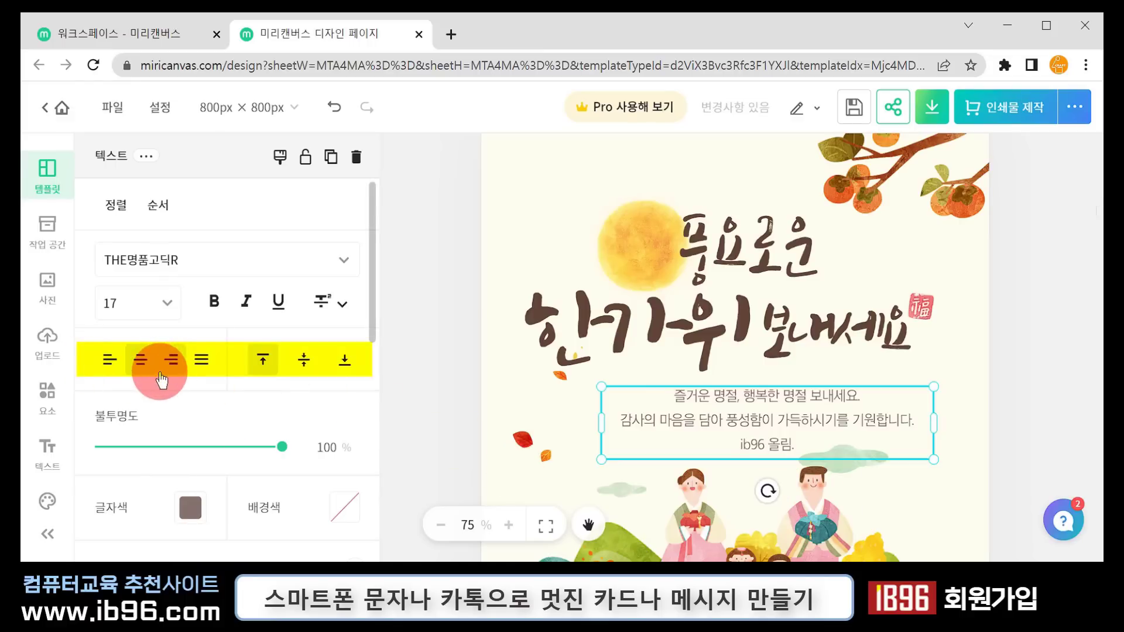
left_click(110, 363)
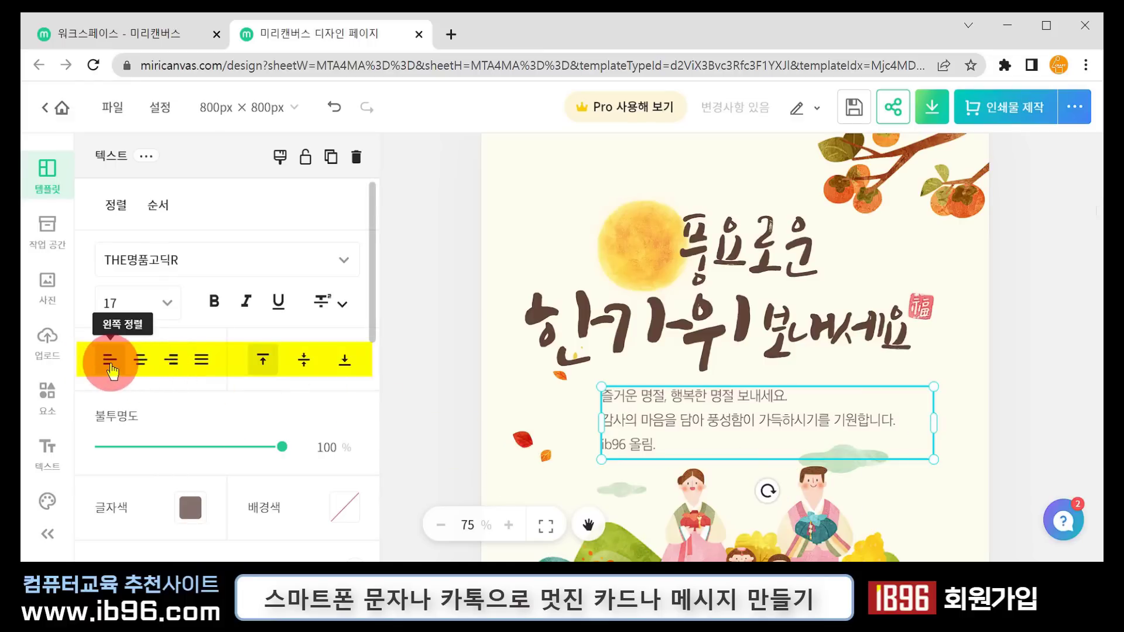
left_click(140, 363)
left_click(172, 363)
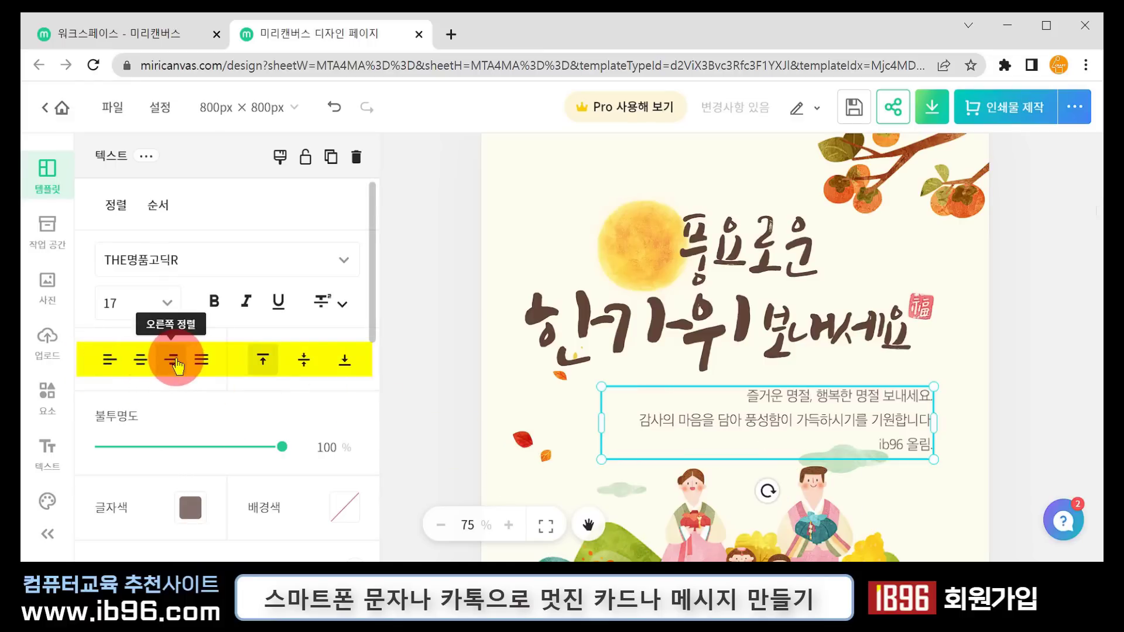
left_click(832, 450)
left_click_drag(857, 417, 877, 429)
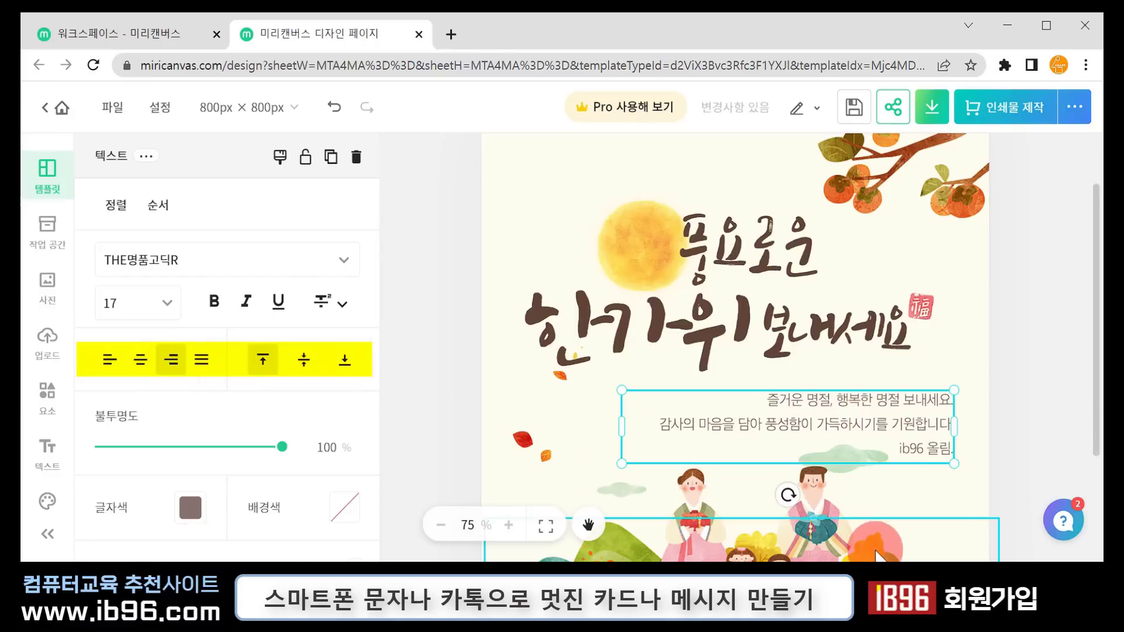
left_click(1077, 410)
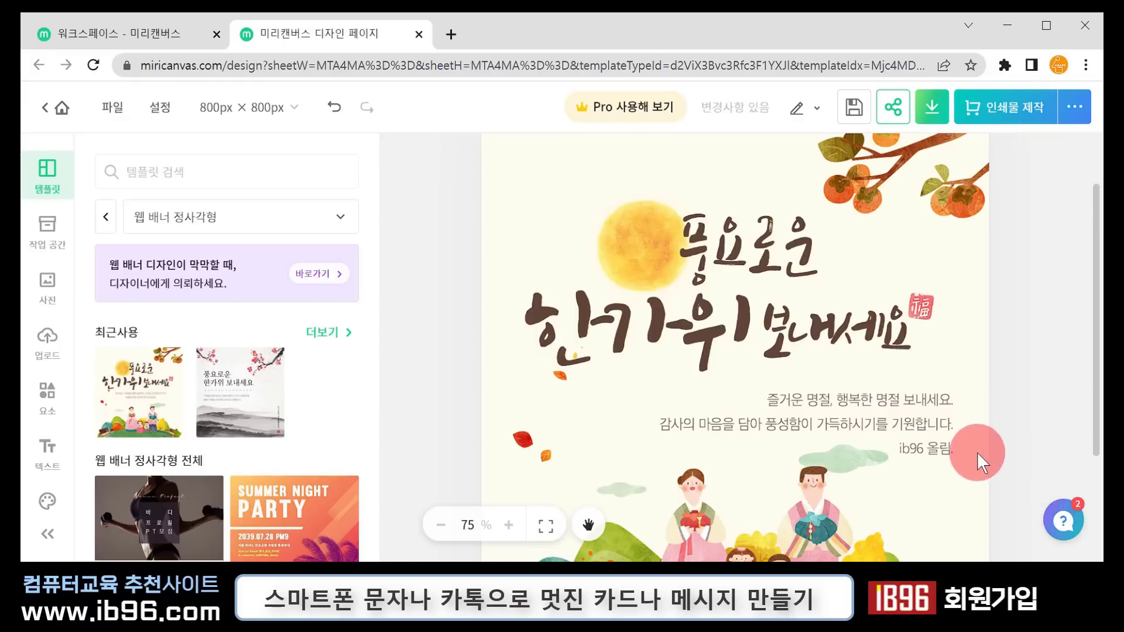
- Centre-align the greeting text and move it back toward the card's middle, between the title and the family
left_click(538, 417)
left_click(796, 426)
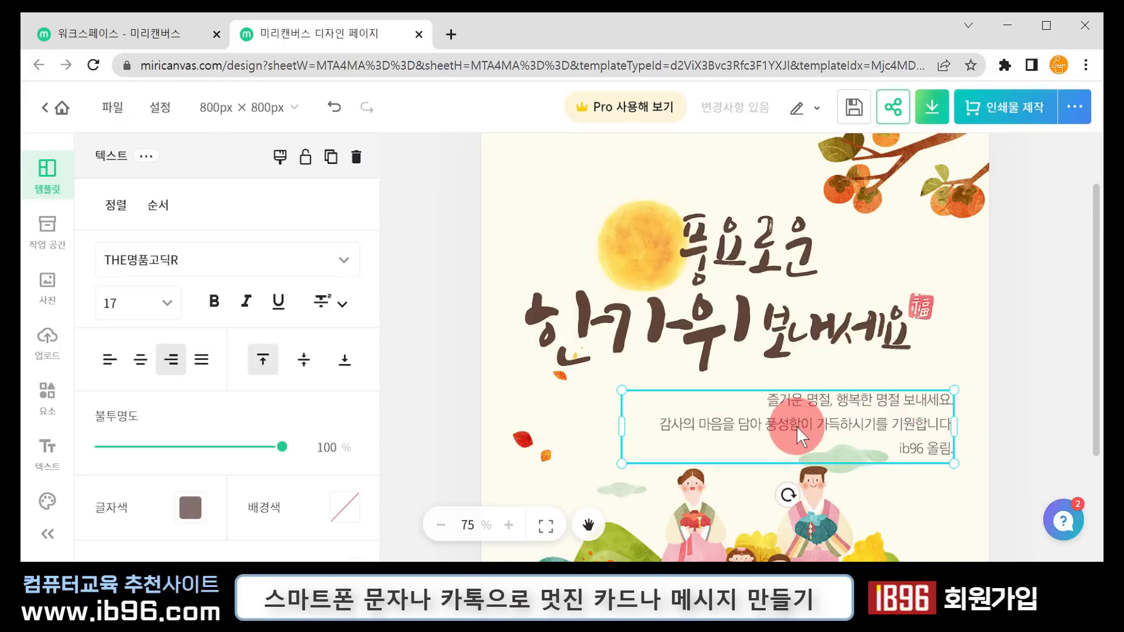
left_click(141, 359)
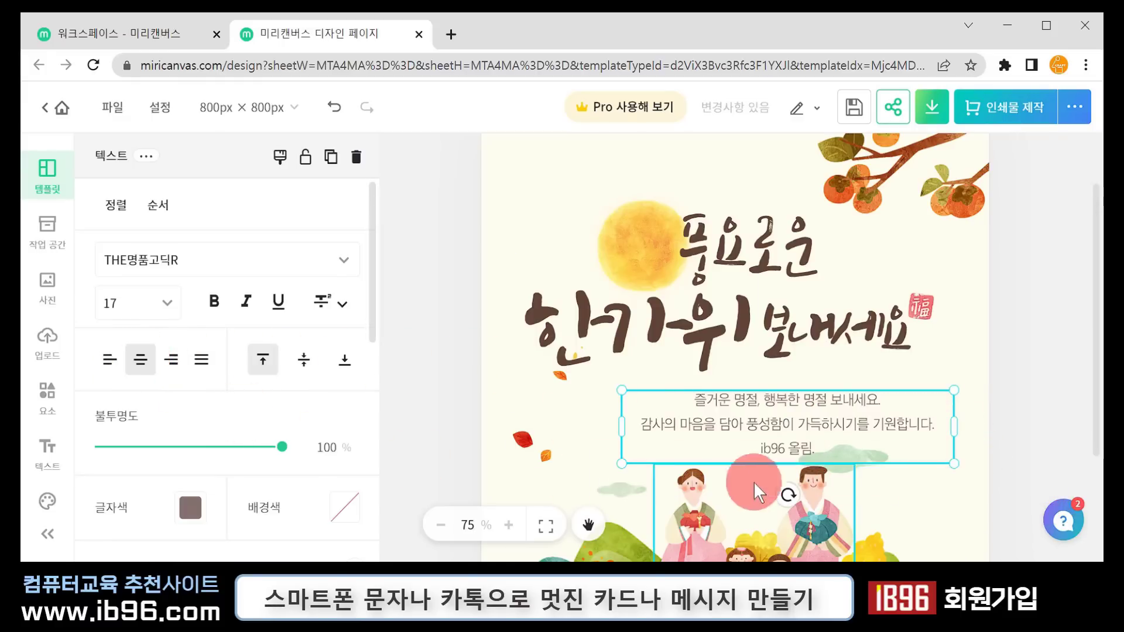
left_click_drag(838, 426, 807, 430)
- Set the greeting text's colour to a custom bright green
scroll(649, 433, "down", 3)
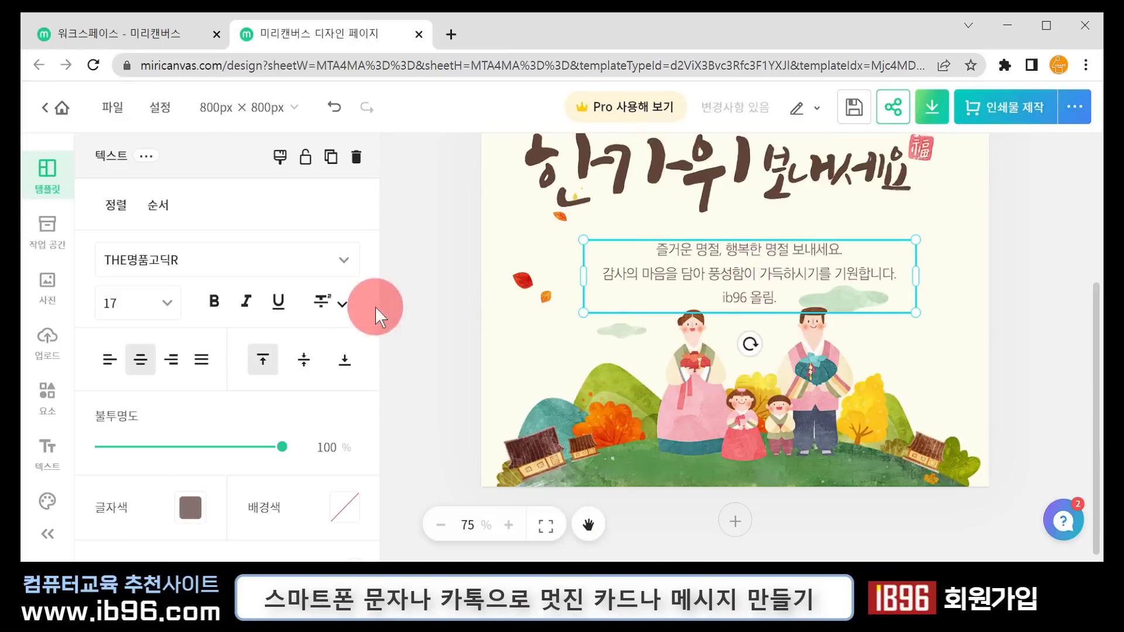
scroll(293, 372, "down", 4)
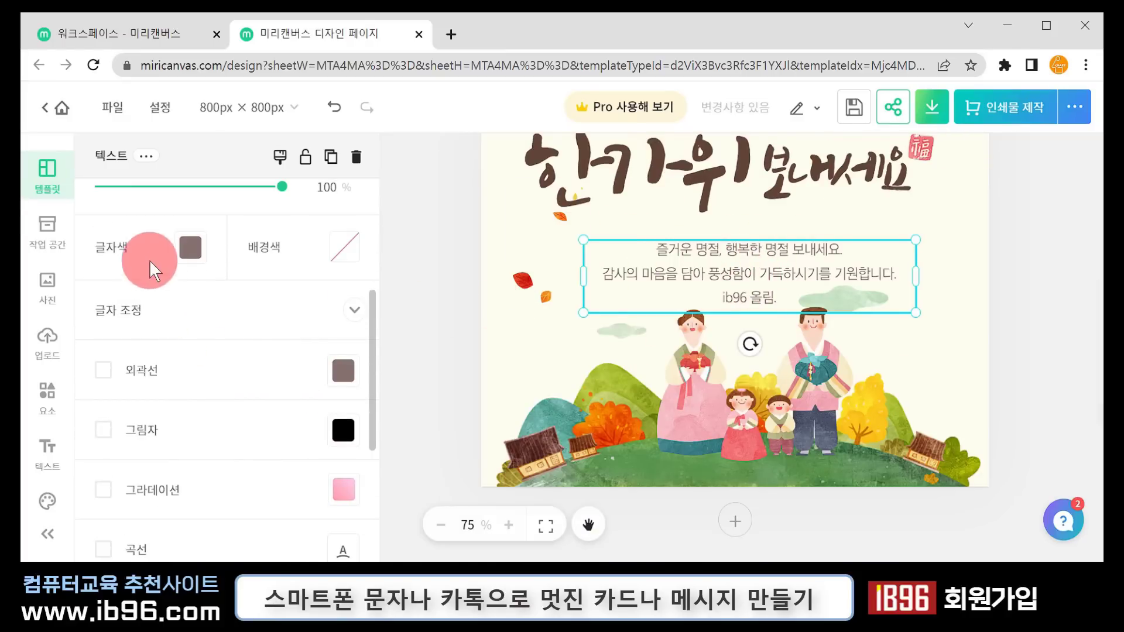
left_click(191, 252)
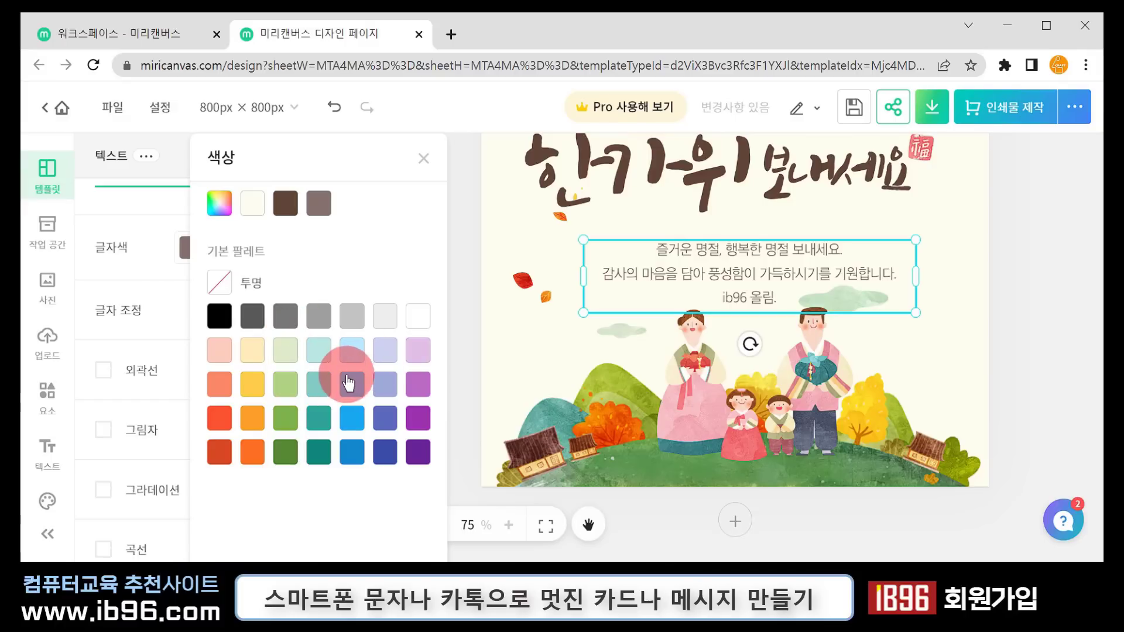
left_click(218, 214)
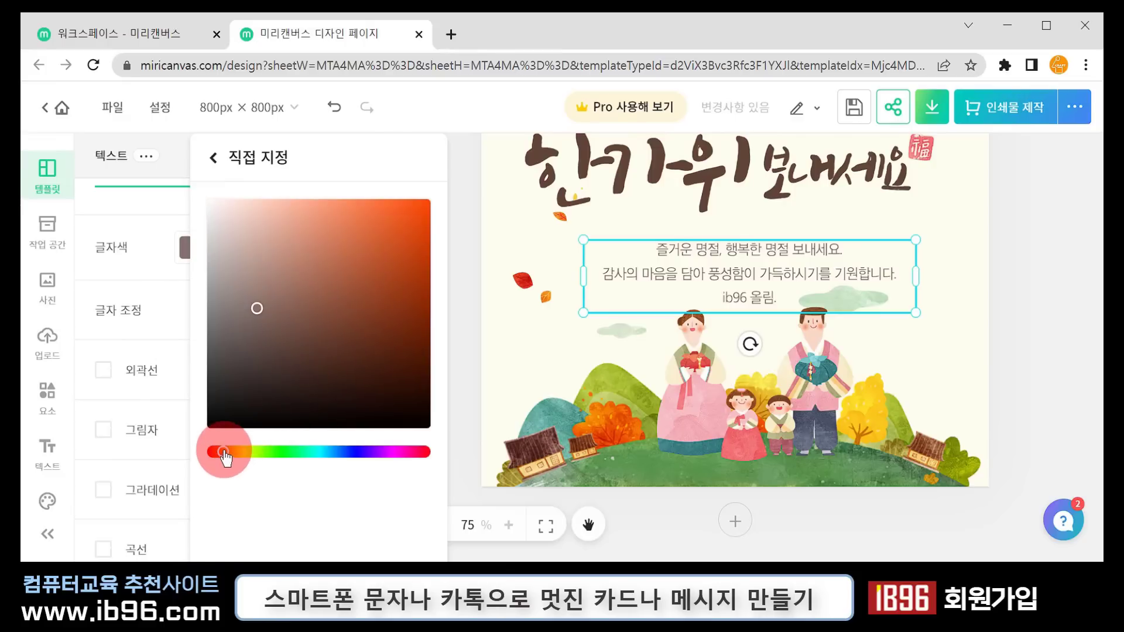
mouse_move(226, 457)
left_mouse_down()
mouse_move(359, 457)
mouse_move(421, 472)
mouse_move(227, 460)
mouse_move(361, 465)
mouse_move(291, 465)
left_mouse_up()
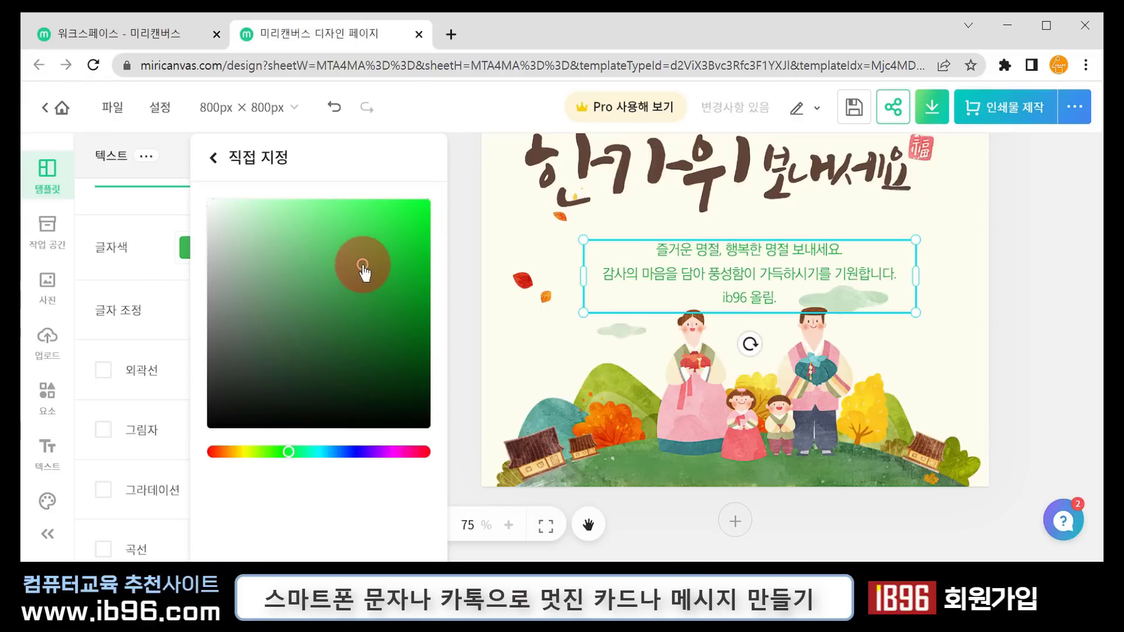
left_click(393, 222)
mouse_move(420, 260)
left_mouse_down()
mouse_move(426, 276)
mouse_move(334, 220)
mouse_move(427, 263)
mouse_move(394, 277)
mouse_move(388, 246)
mouse_move(404, 258)
mouse_move(375, 269)
mouse_move(409, 237)
left_mouse_up()
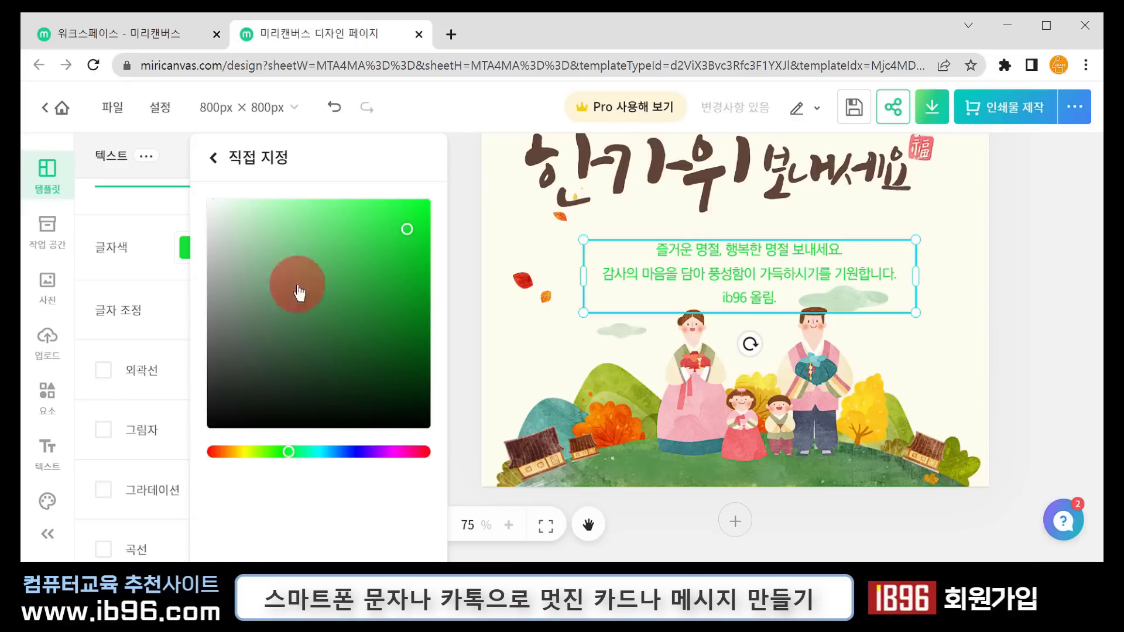
left_click(213, 159)
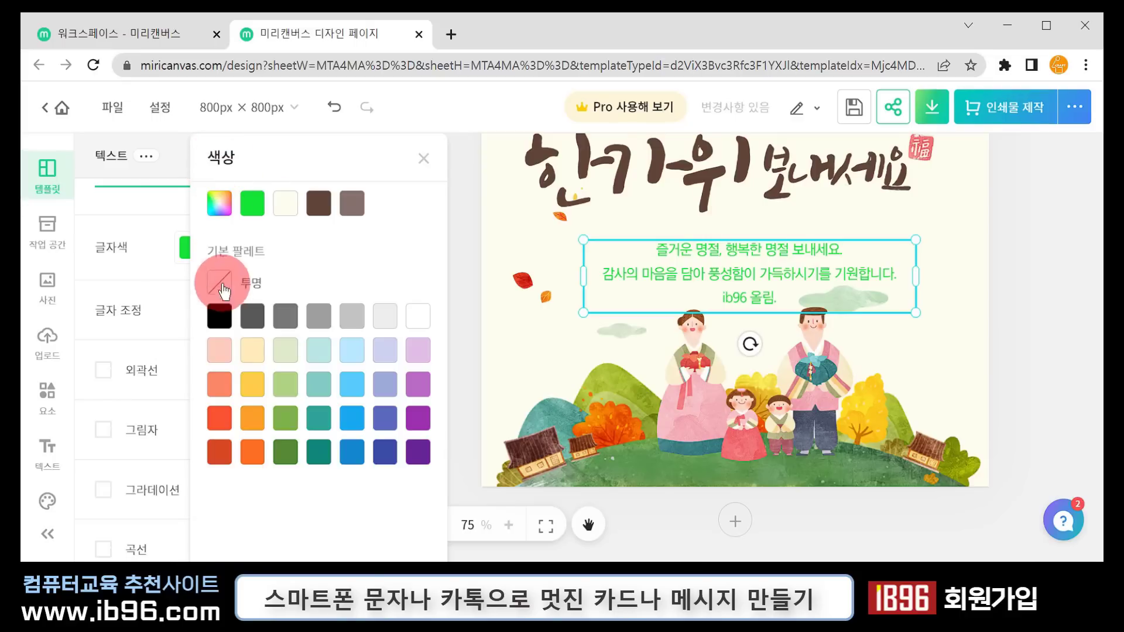
- Set the greeting text's colour to black and make it bold
left_click(219, 316)
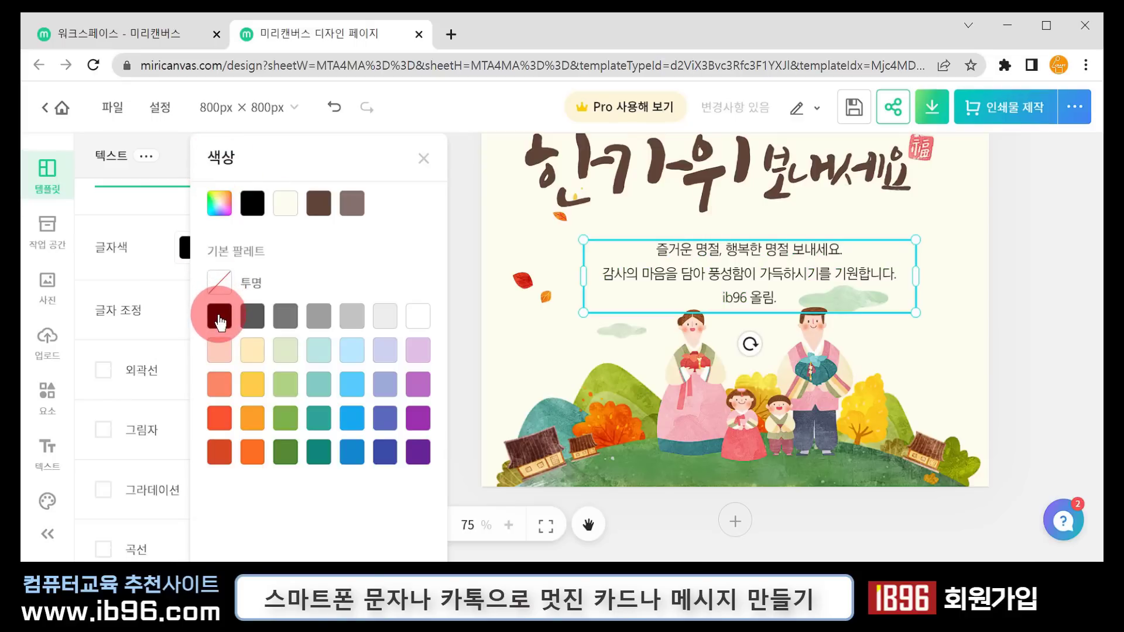
left_click(424, 159)
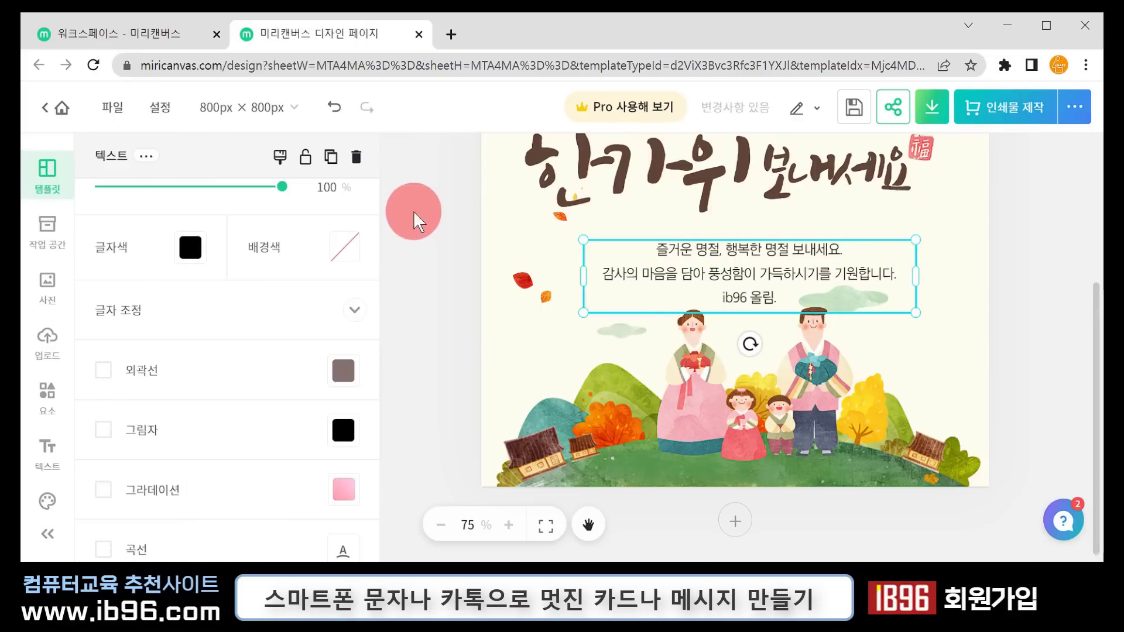
scroll(276, 357, "up", 3)
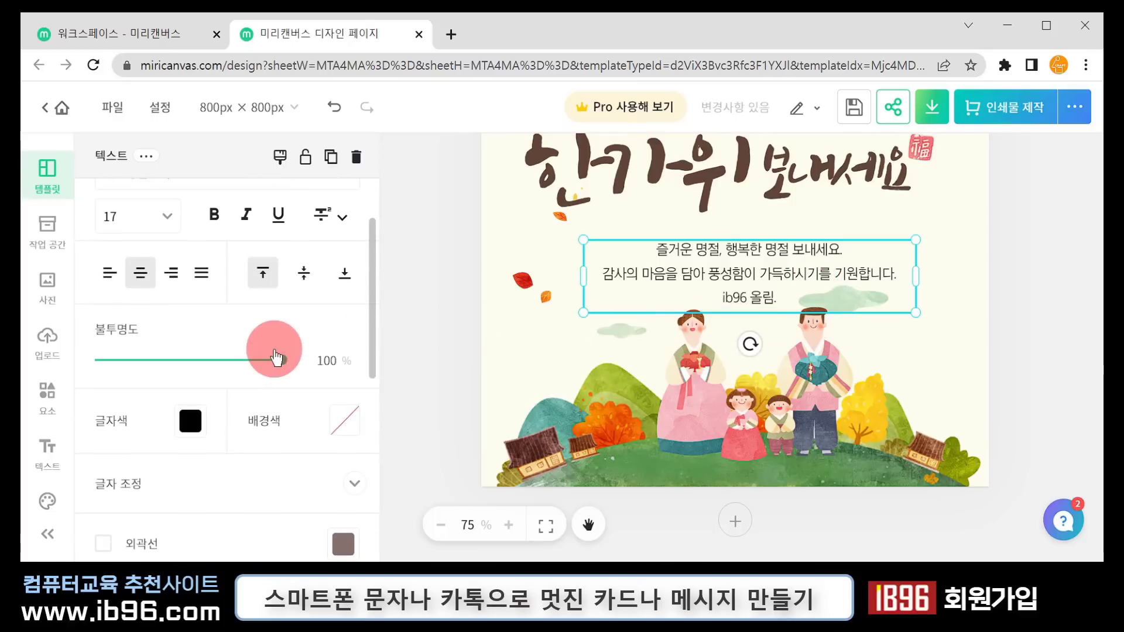
left_click(214, 218)
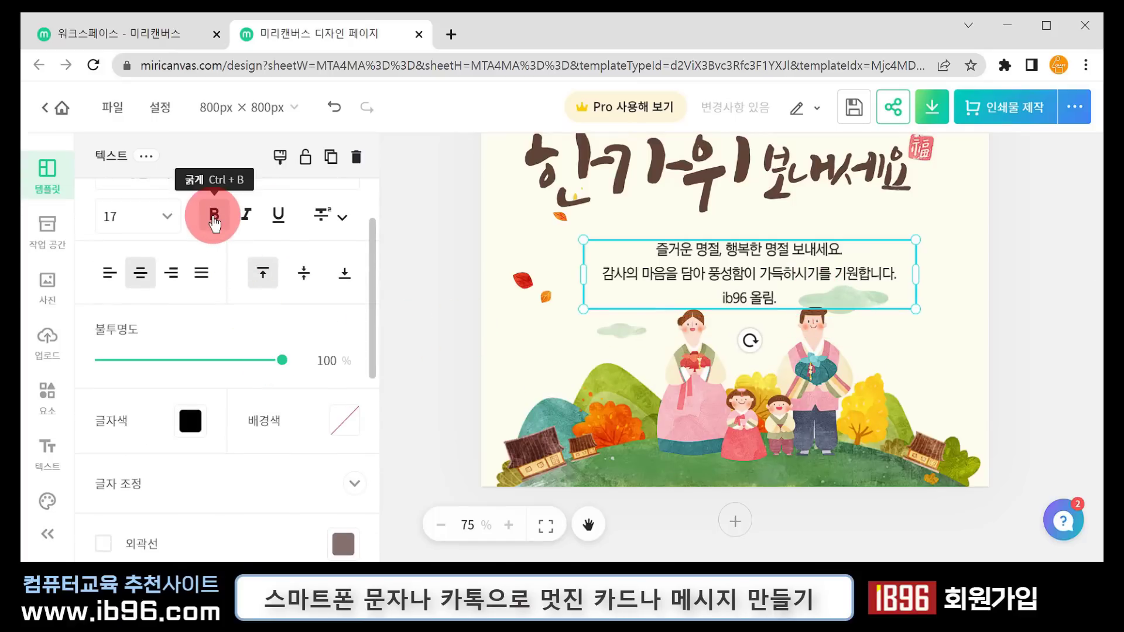
- Shift the bold three-line greeting text slightly down on the card and deselect it
left_click(786, 284)
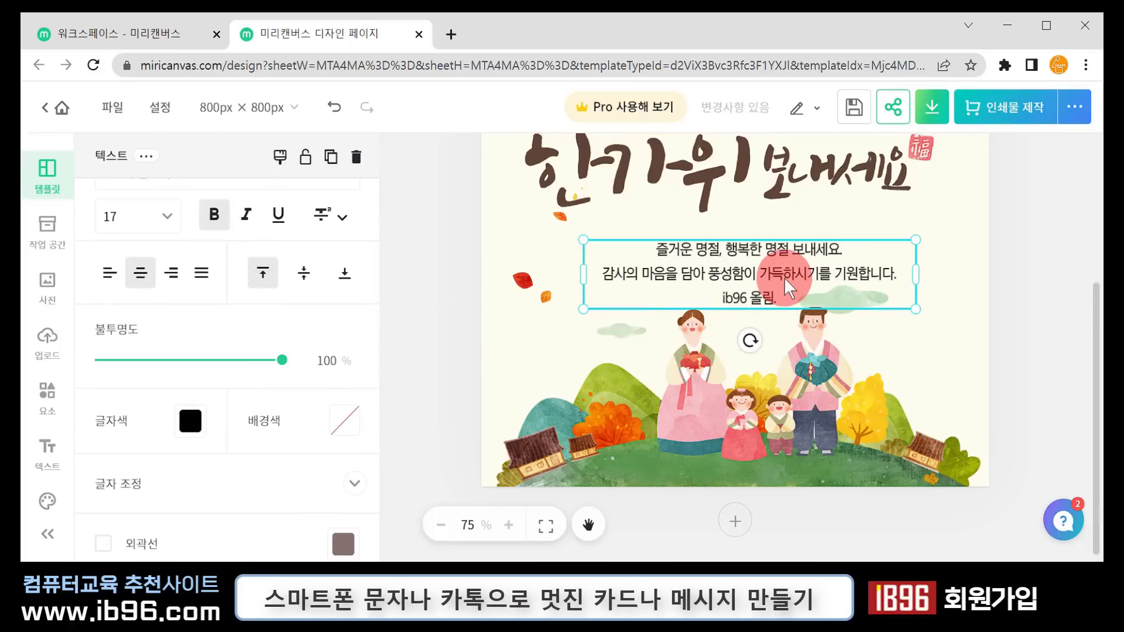
left_click_drag(785, 276, 778, 282)
left_click(1007, 360)
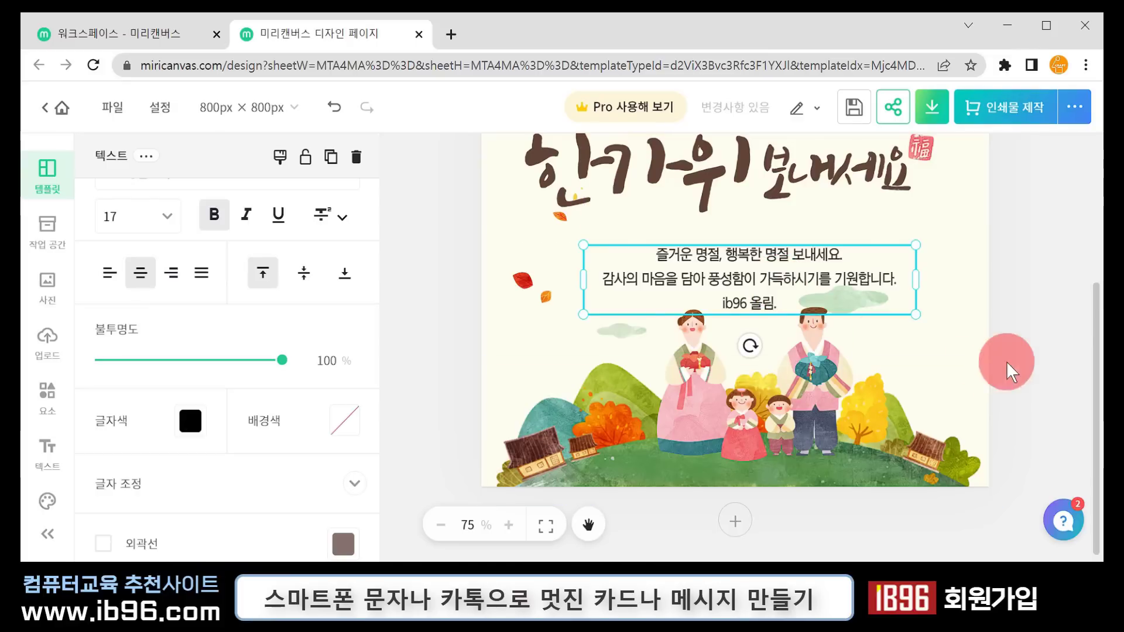
left_click(1042, 312)
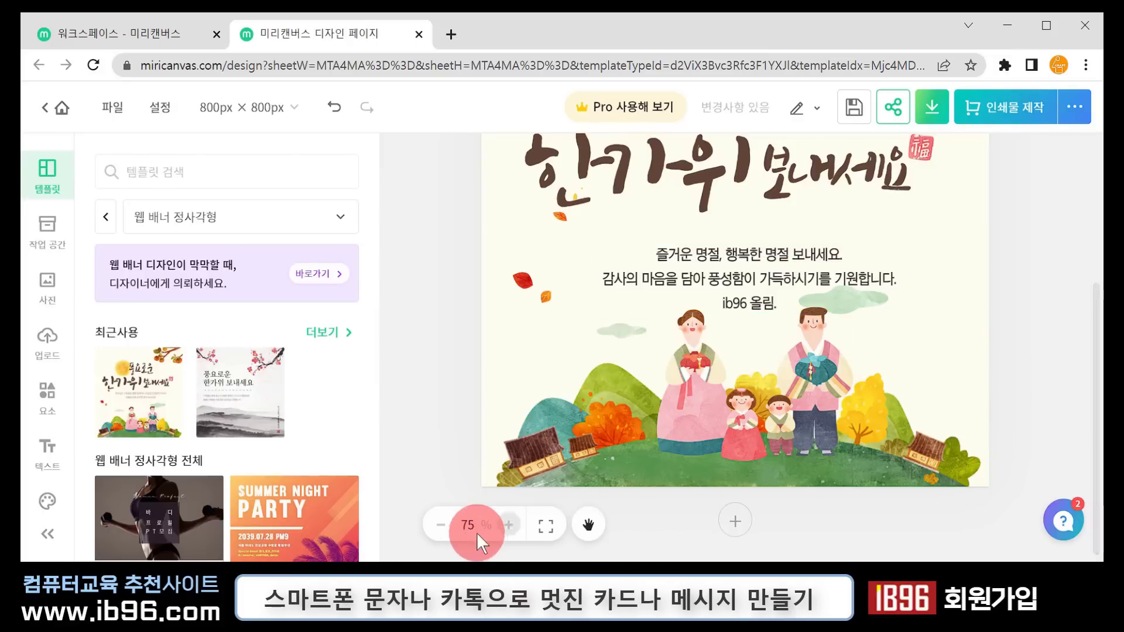
- Examine the whole card at 50% and 75% zoom, including the editable title words 풍요로운 and 한가위
left_click(440, 525)
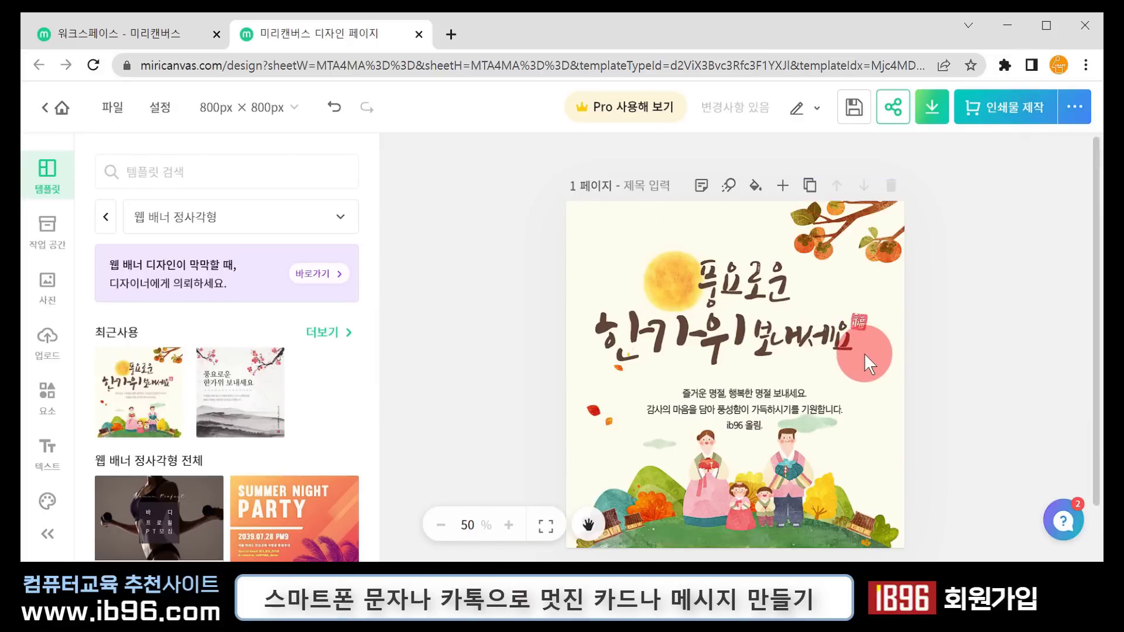
left_click(507, 526)
left_click(719, 452)
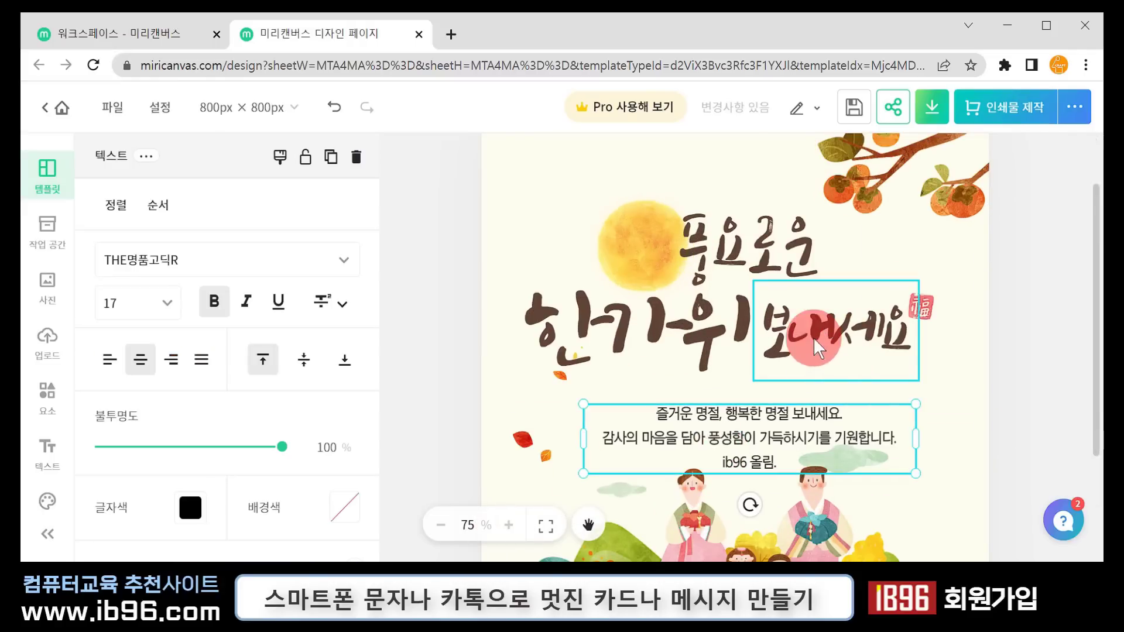
left_click(767, 240)
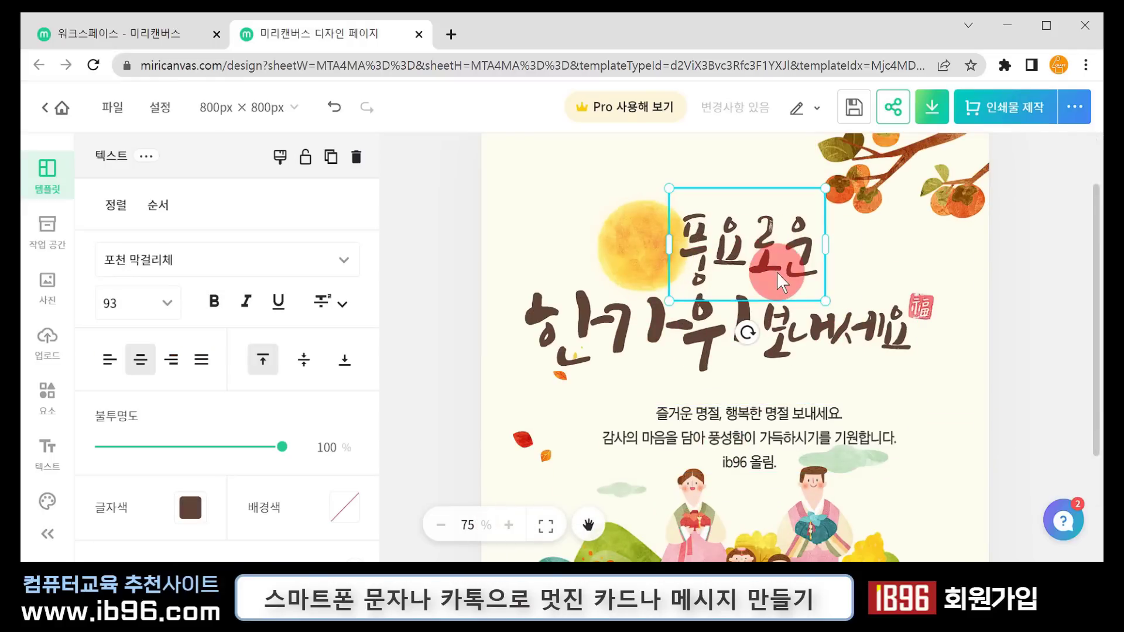
double_click(756, 233)
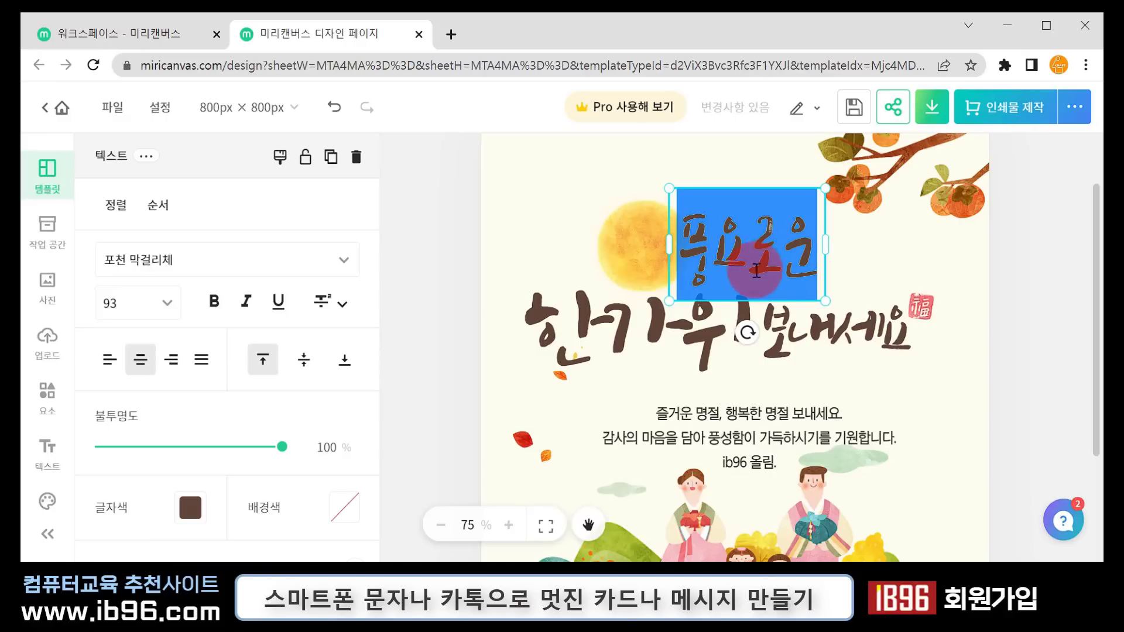
left_click(684, 332)
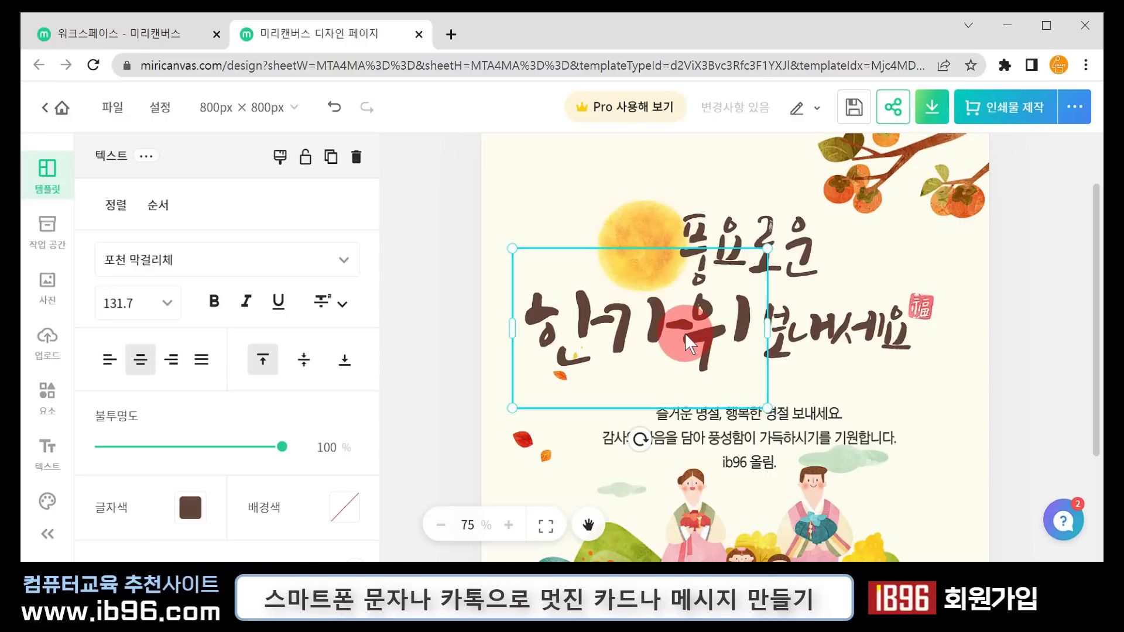
double_click(680, 333)
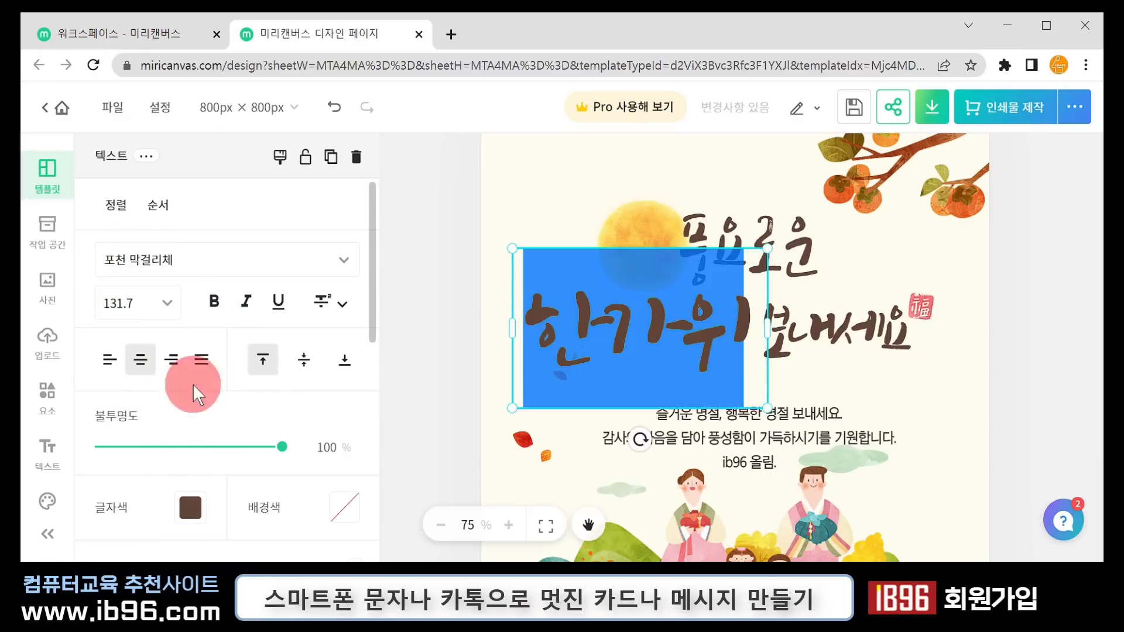
left_click(809, 375)
scroll(809, 375, "down", 1)
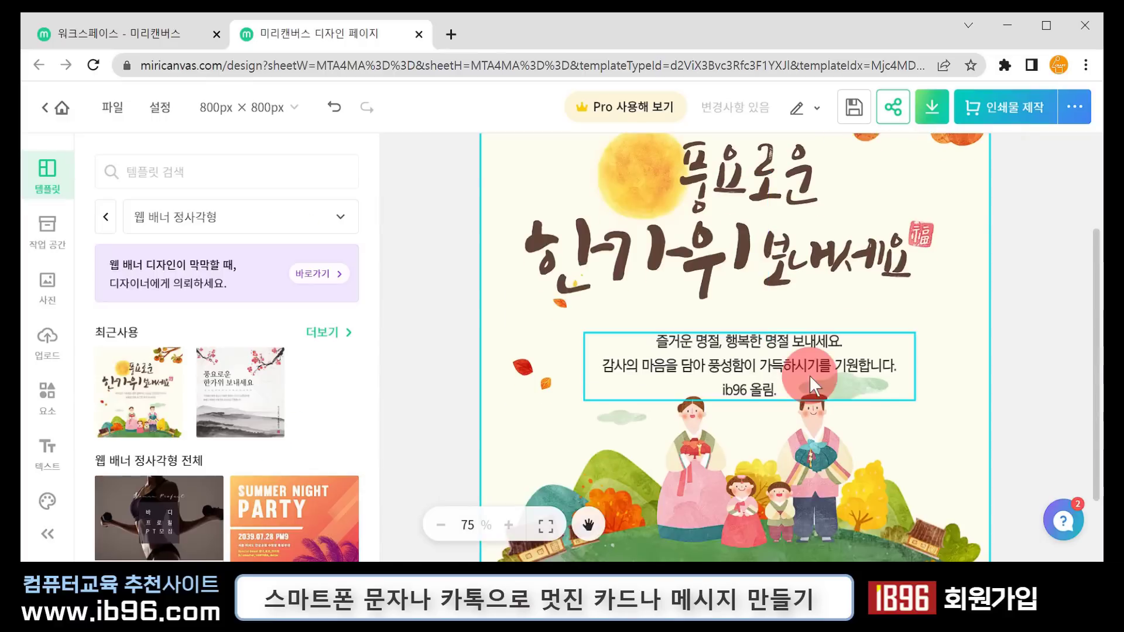
scroll(810, 374, "up", 2)
scroll(711, 363, "down", 4)
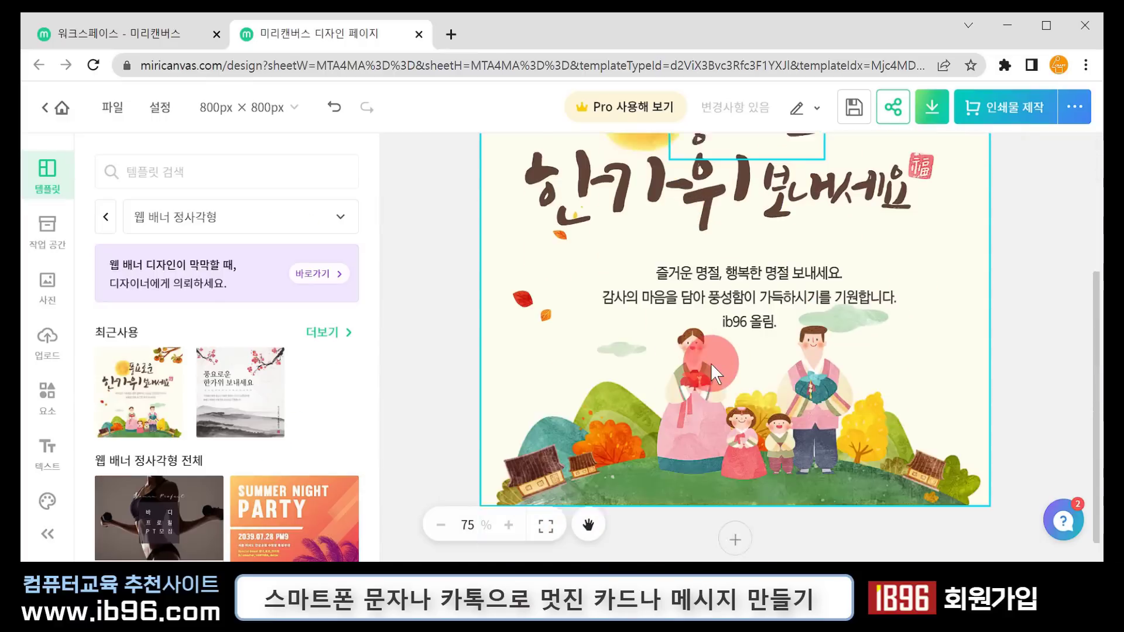
- Save the card design and download it for web use as a high-resolution JPG, dismissing the print-product offer
scroll(726, 352, "up", 3)
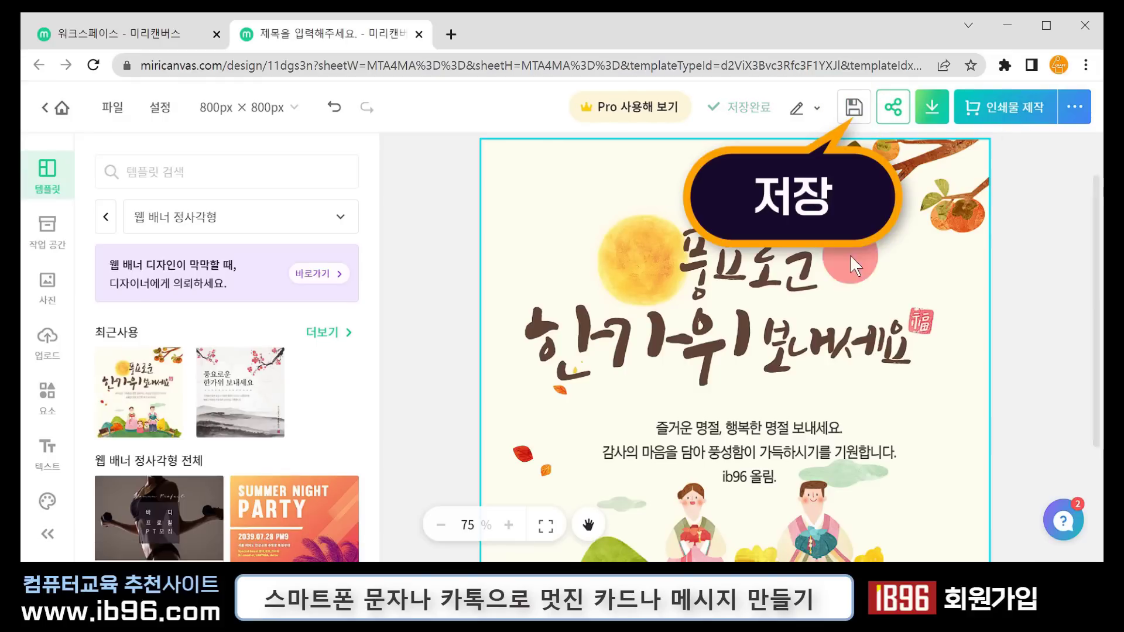
left_click(246, 175)
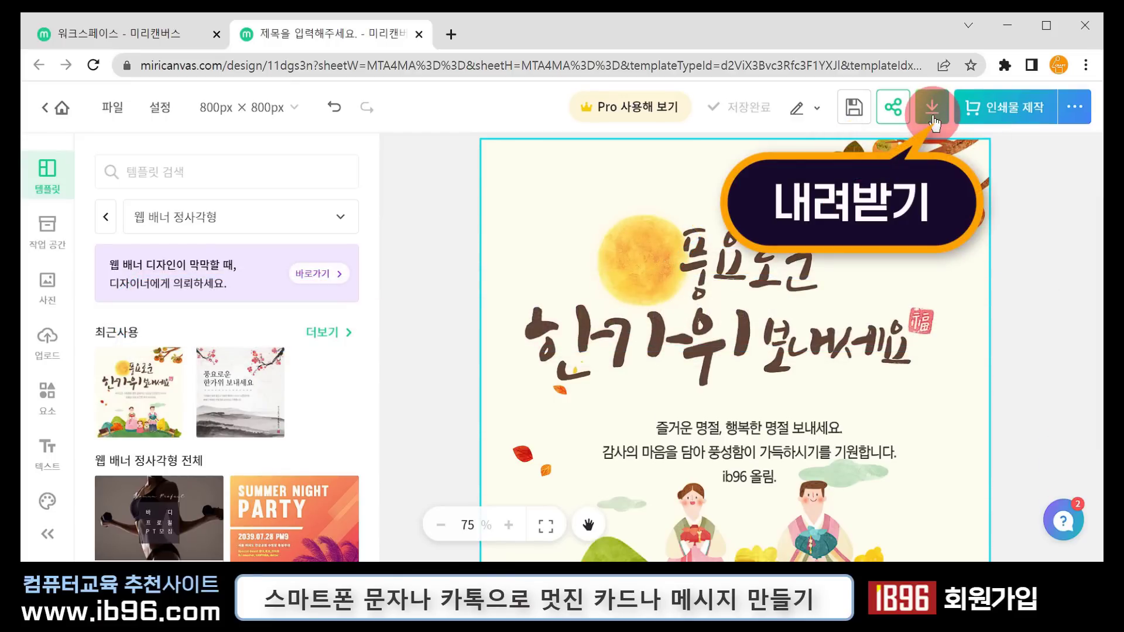
left_click(934, 111)
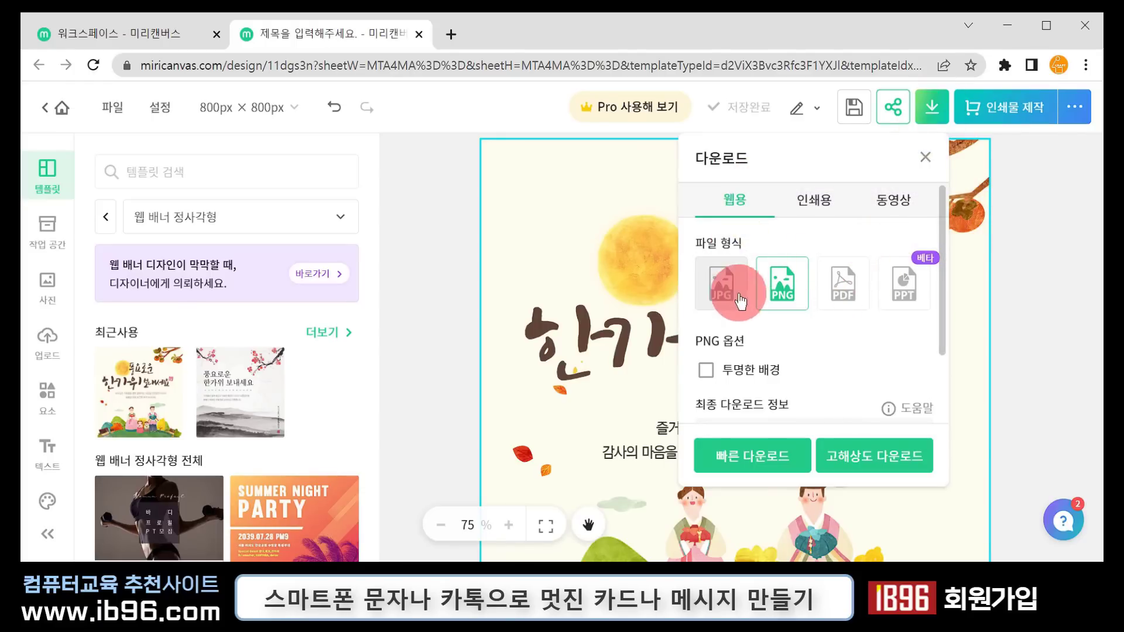
left_click(722, 299)
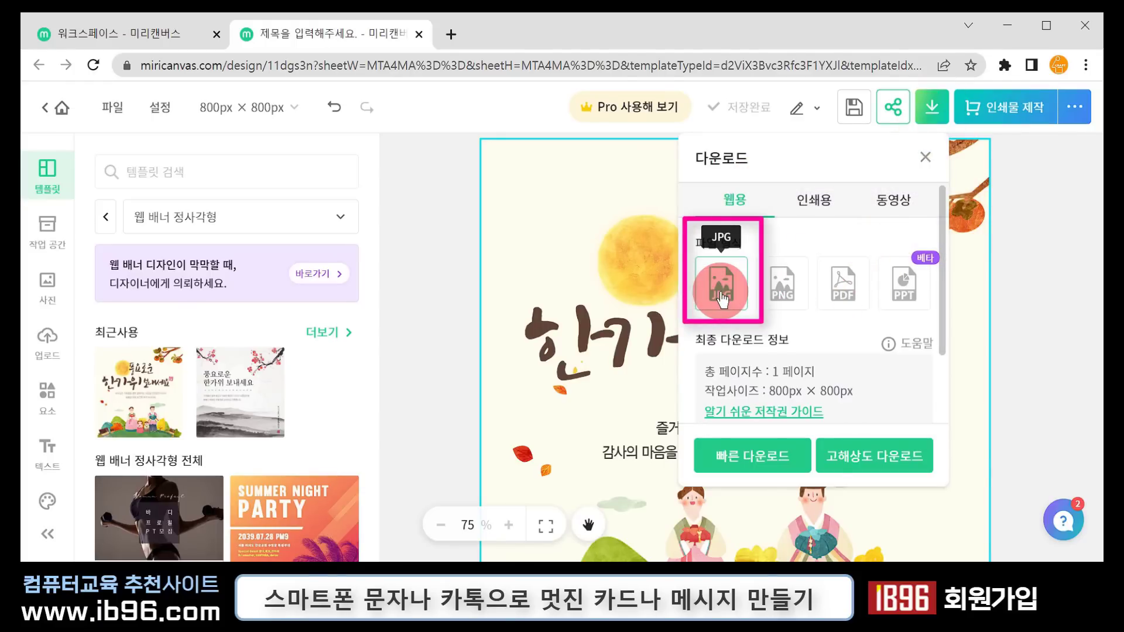
left_click(776, 386)
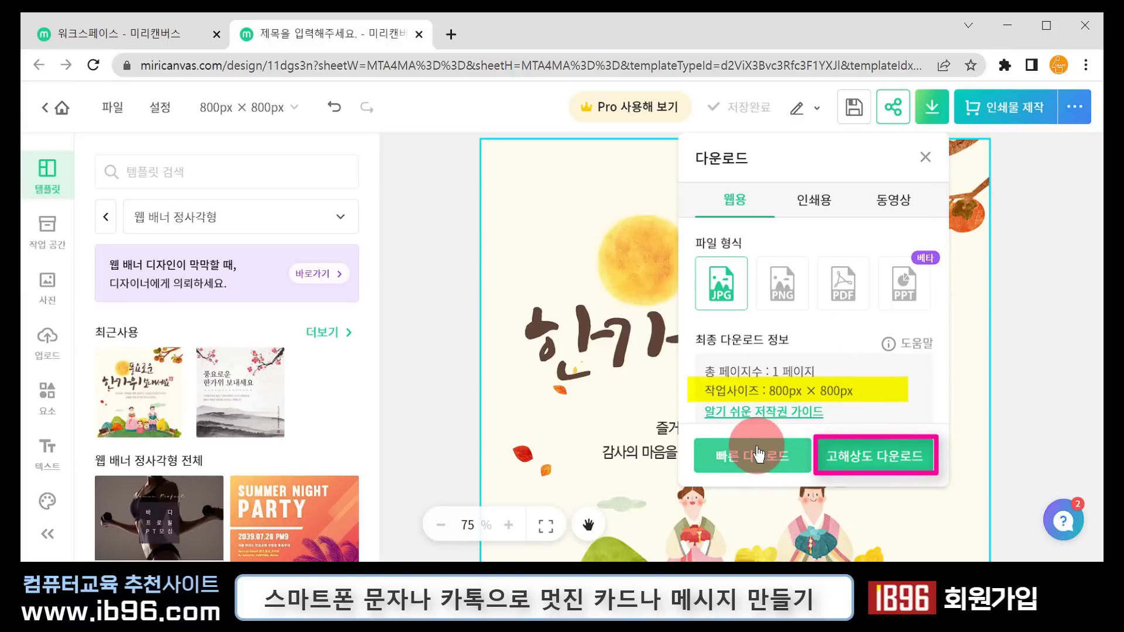
left_click(870, 462)
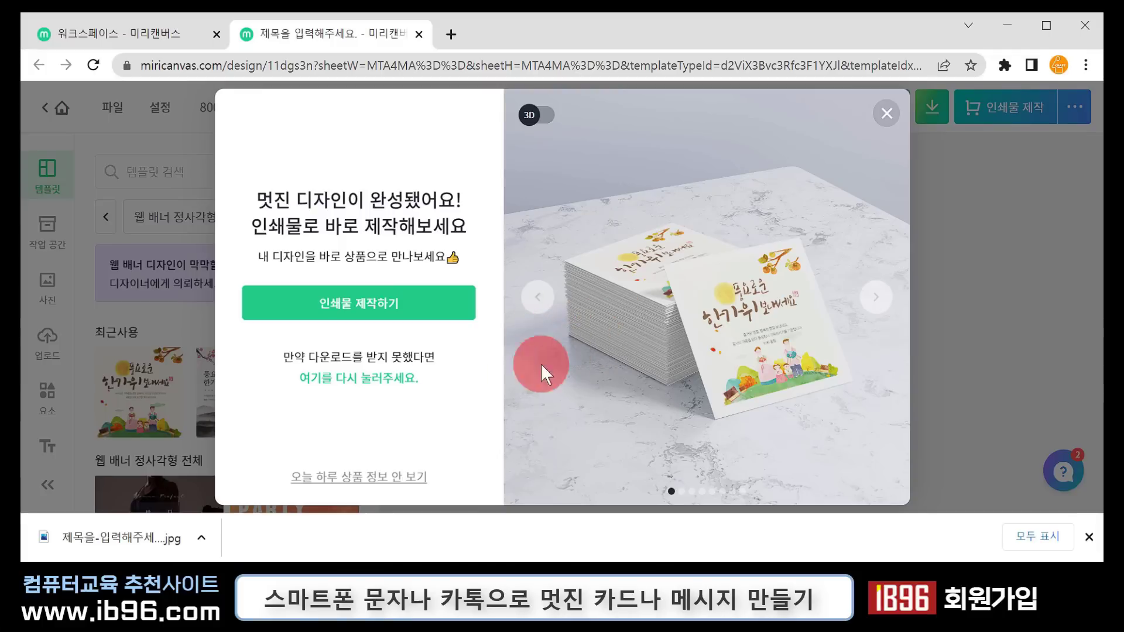
left_click(888, 113)
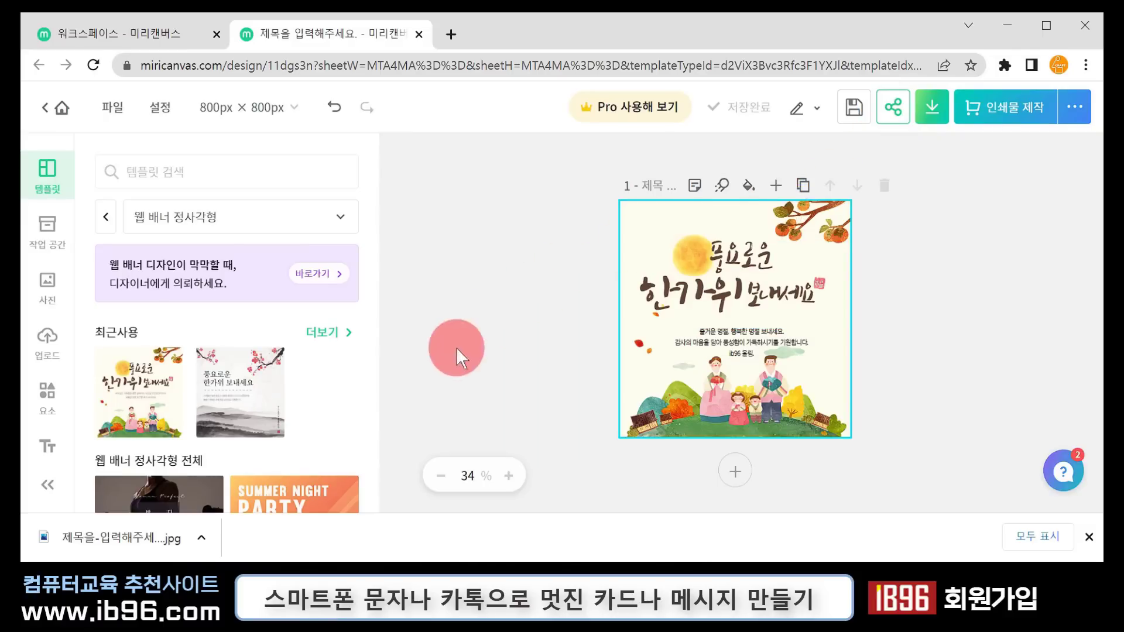
- Show the downloaded card JPG in its folder and move the file onto the desktop
left_click(200, 539)
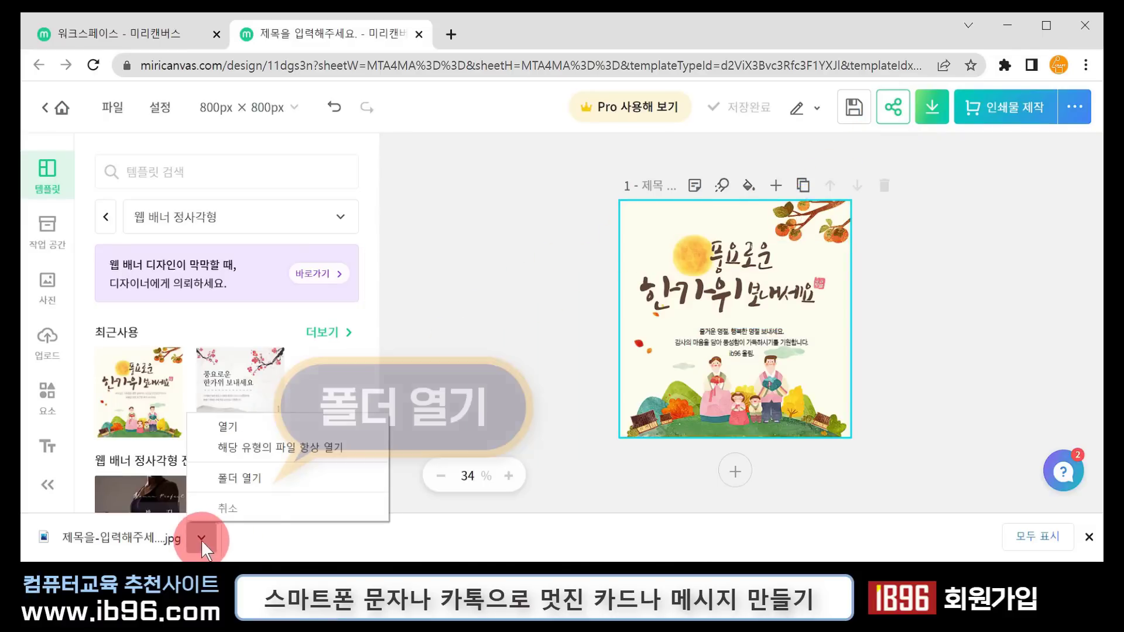
left_click(253, 476)
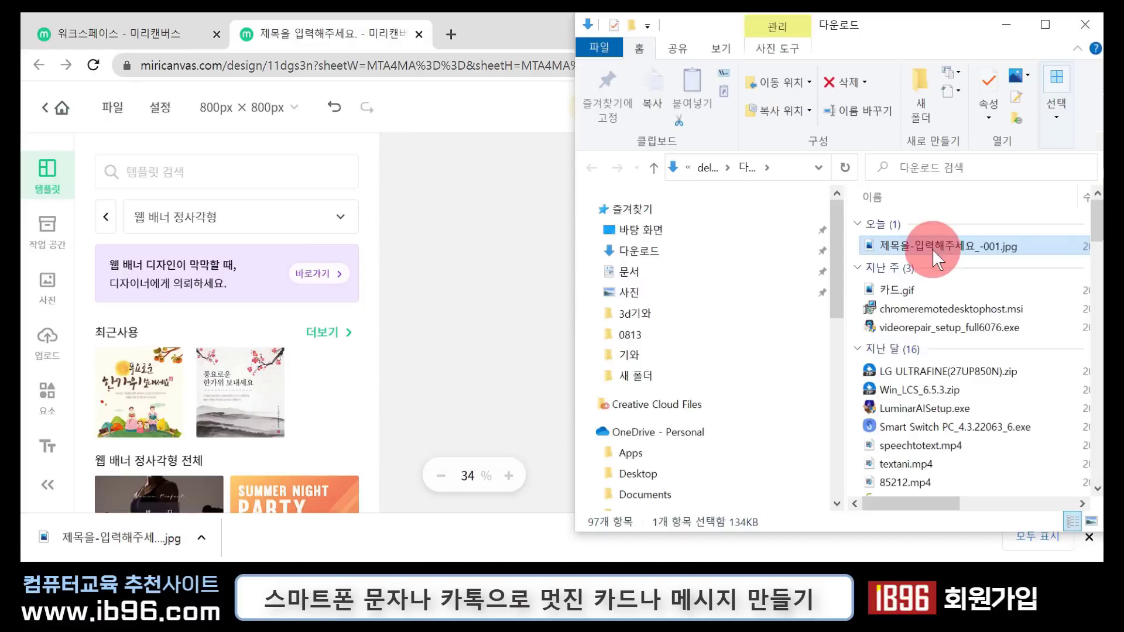
left_click(540, 88)
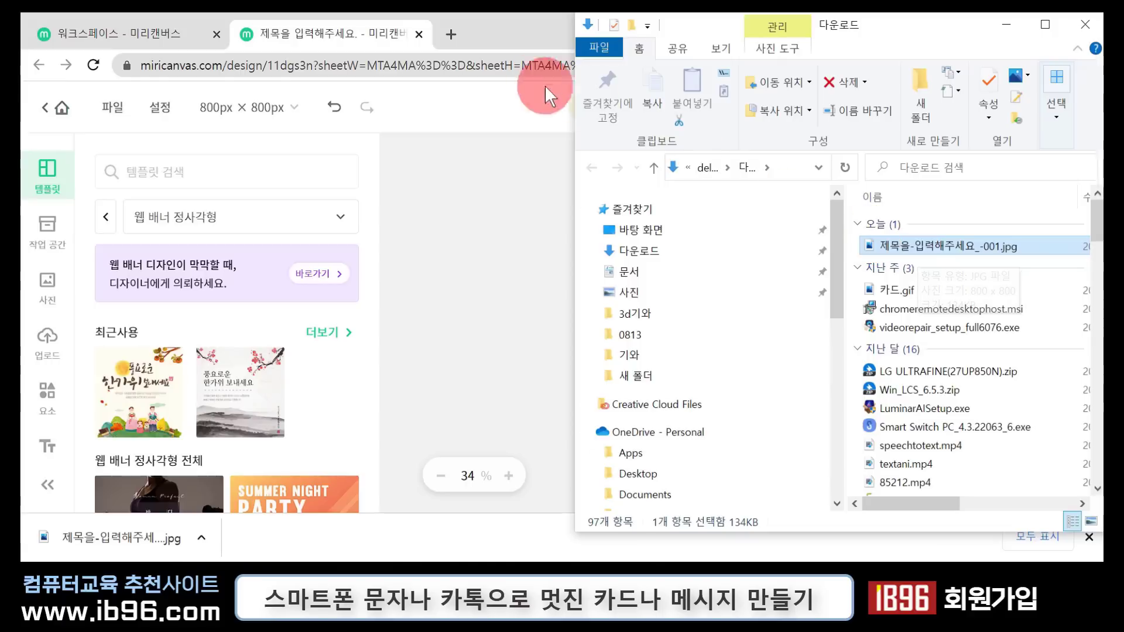
left_click_drag(877, 244, 301, 304)
- View the card JPG from the desktop in the image viewer and close it
left_click(290, 297)
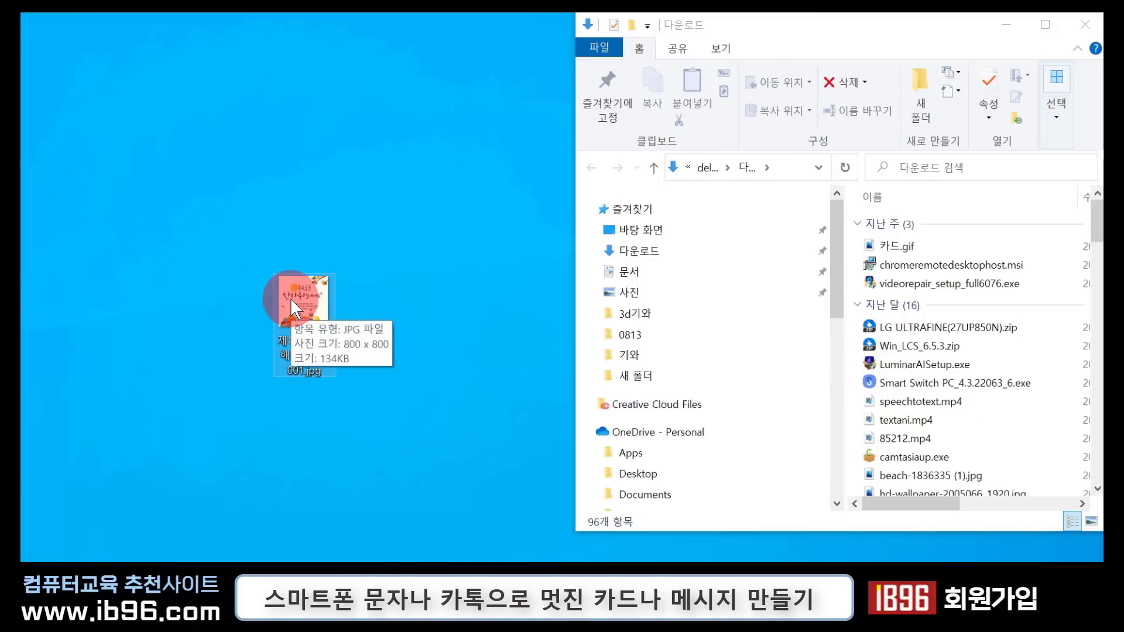
double_click(293, 301)
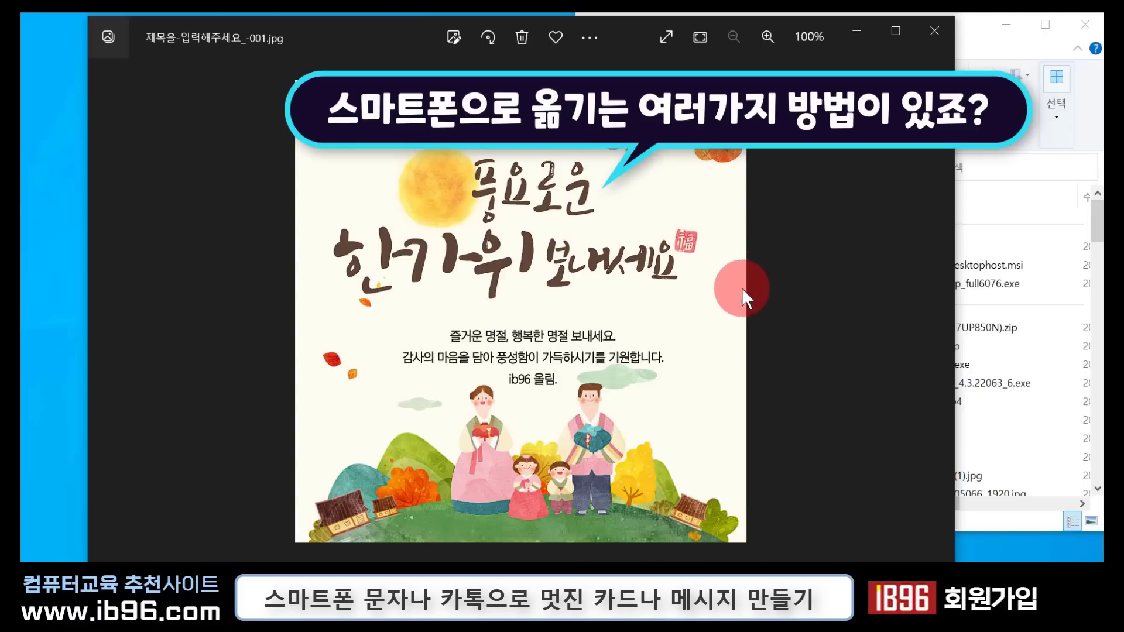
left_click(940, 36)
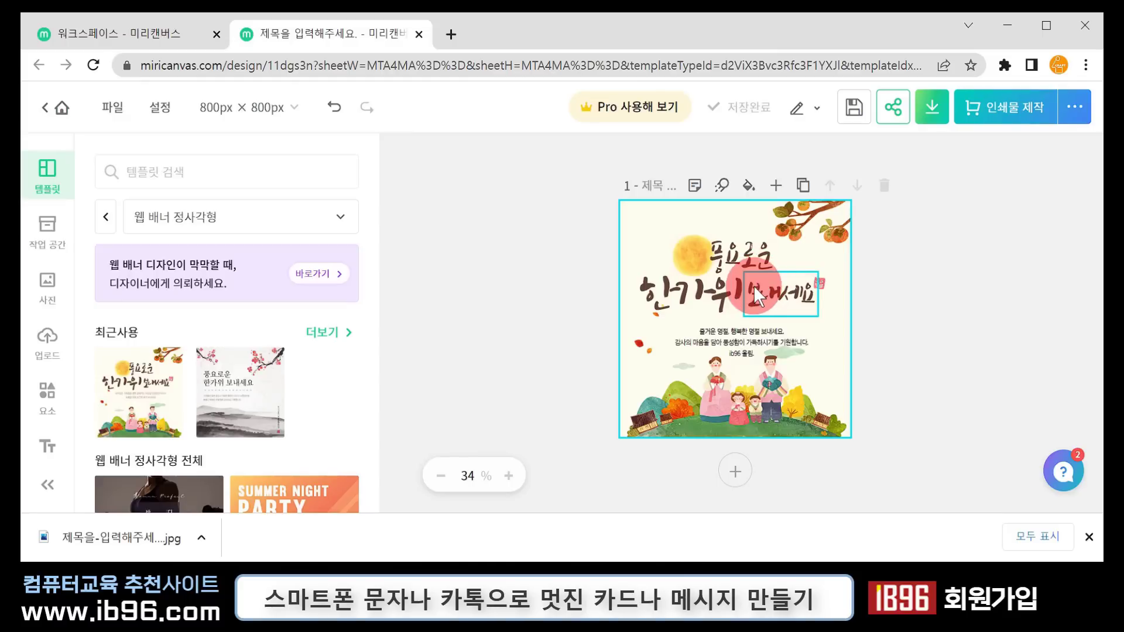
- Return to the workspace's own designs (내 디자인) and reopen the saved Chuseok card for editing
left_click(62, 111)
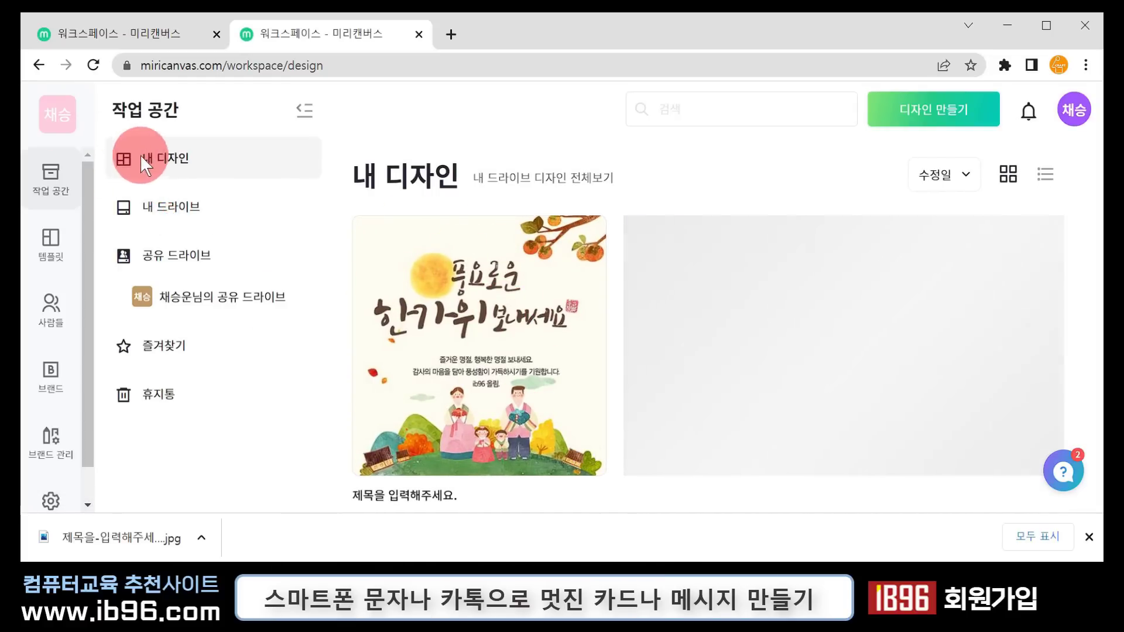
left_click(141, 158)
left_click(441, 489)
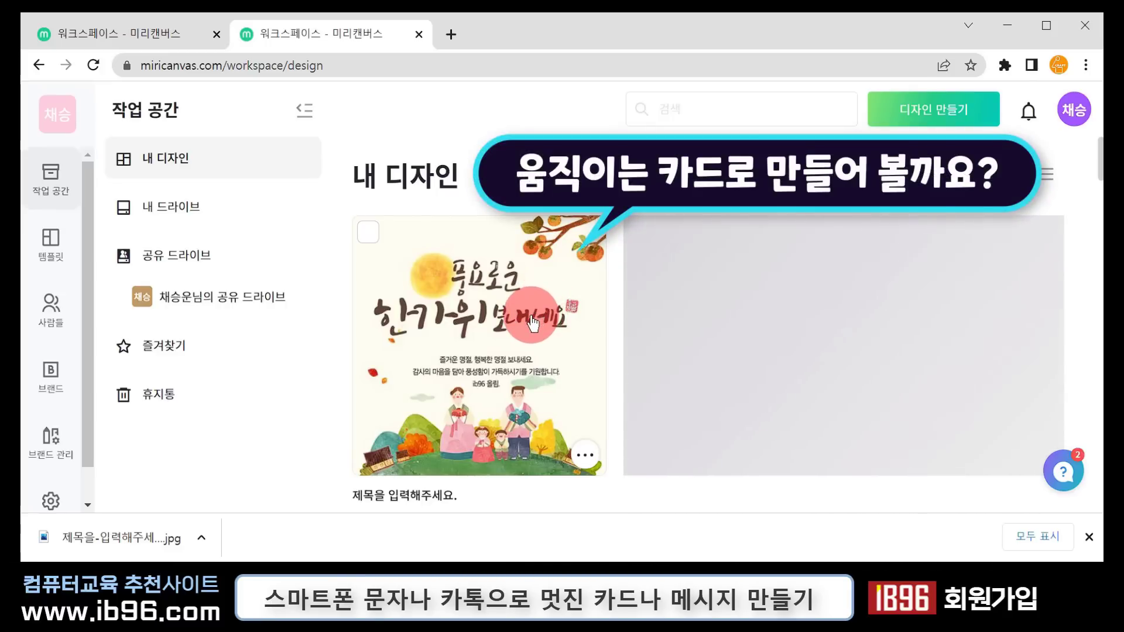
left_click(510, 291)
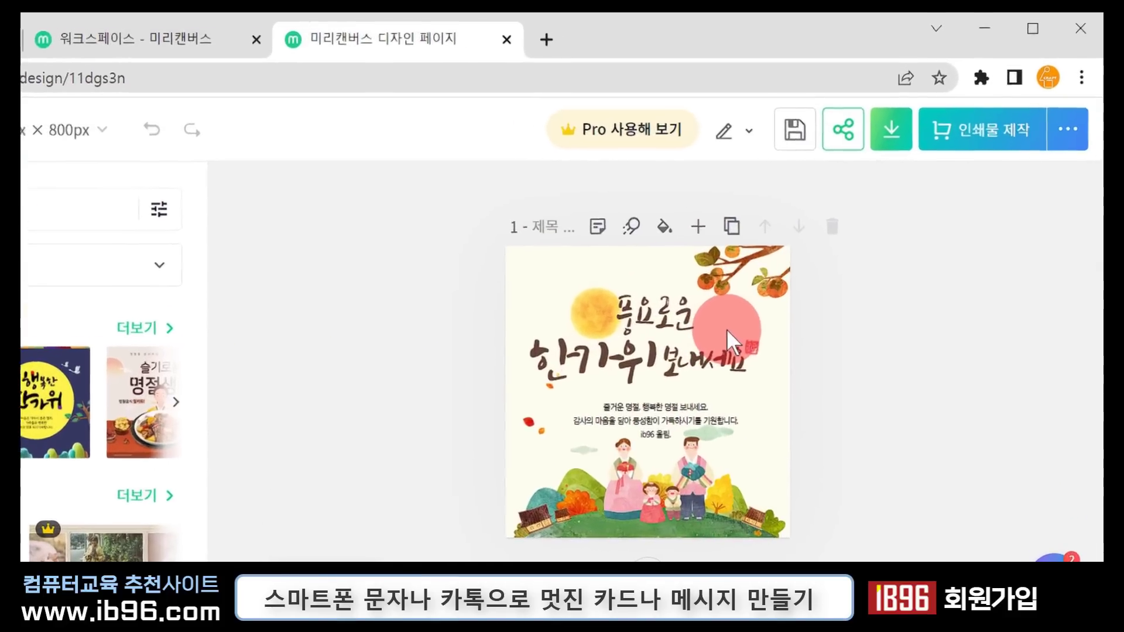
- Review the page's transition animations, try the fade effect 페이드, and apply the floating-up effect 떠오르기
left_click(631, 229)
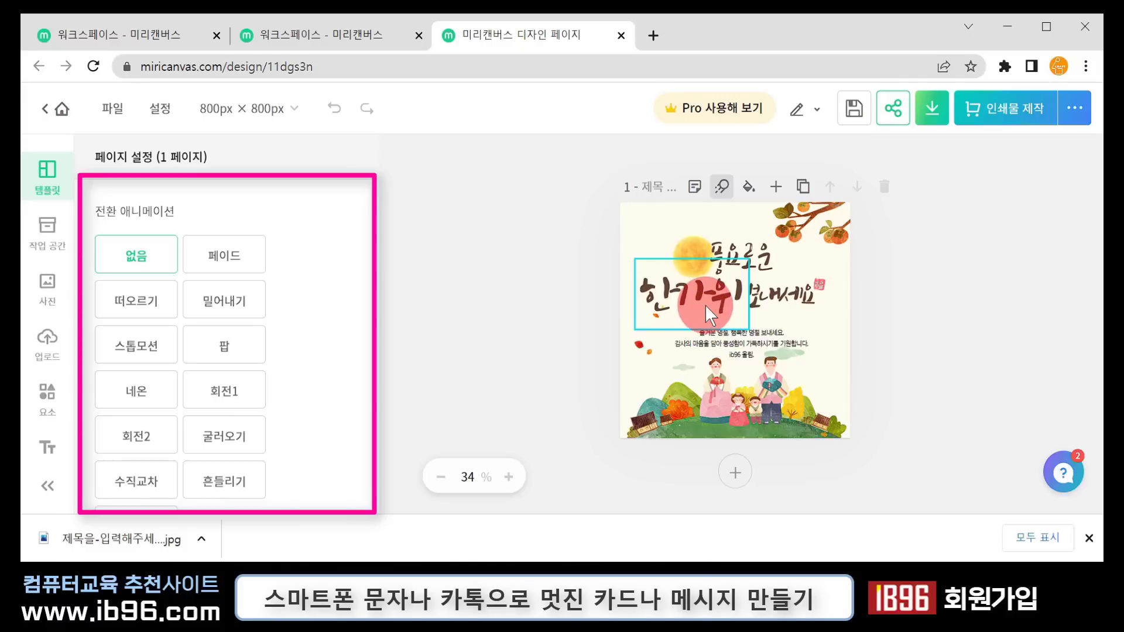
scroll(261, 307, "down", 3)
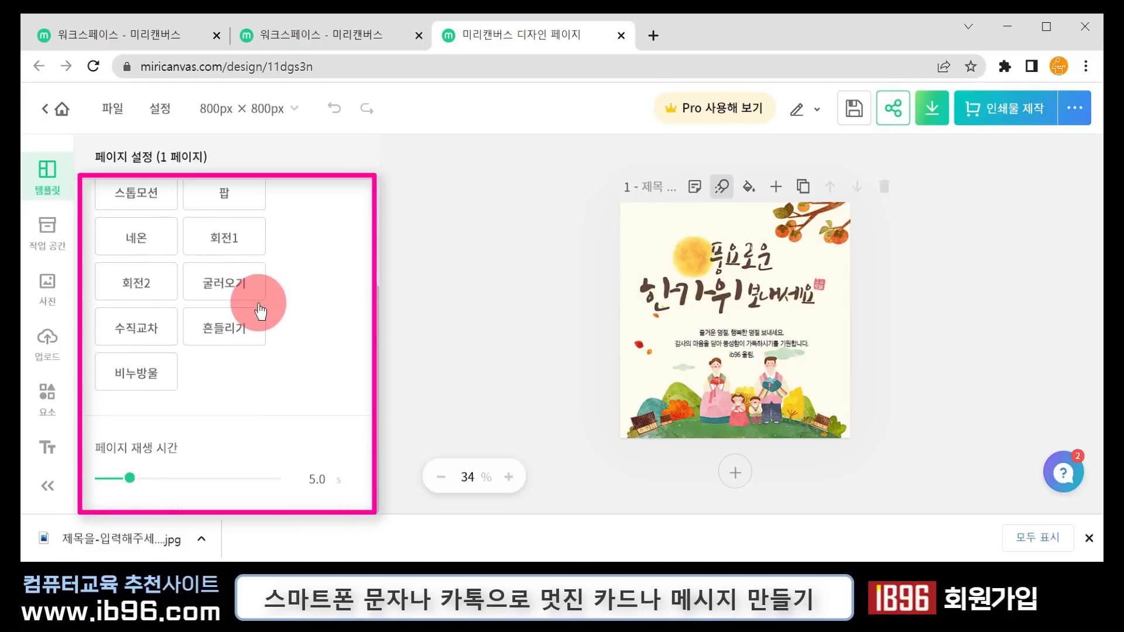
scroll(260, 310, "up", 3)
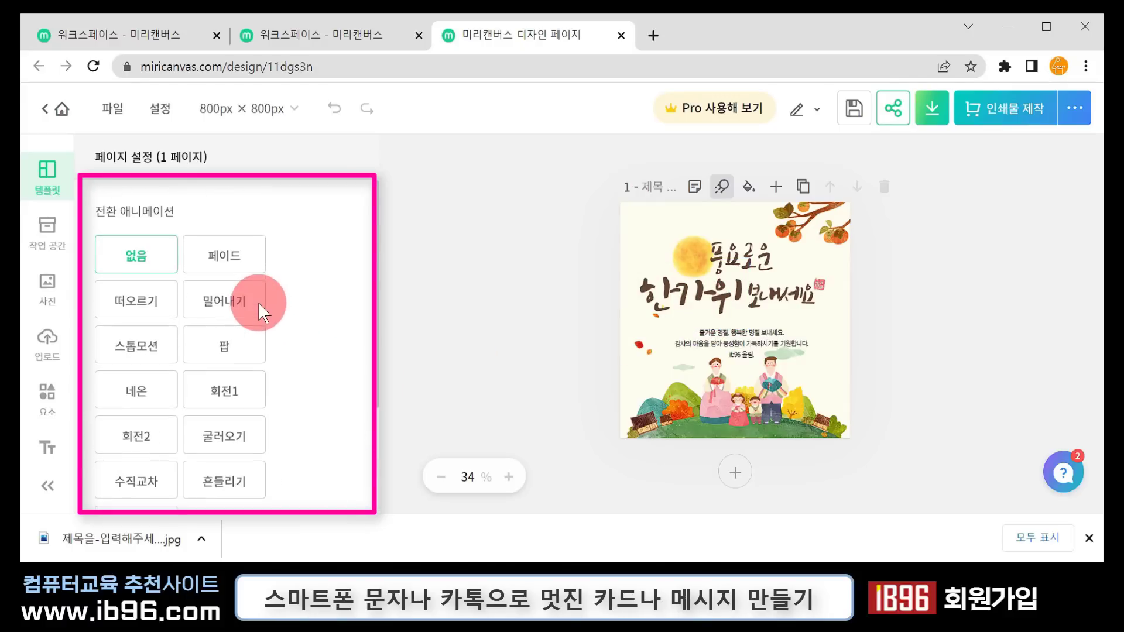
left_click(239, 264)
left_click(150, 299)
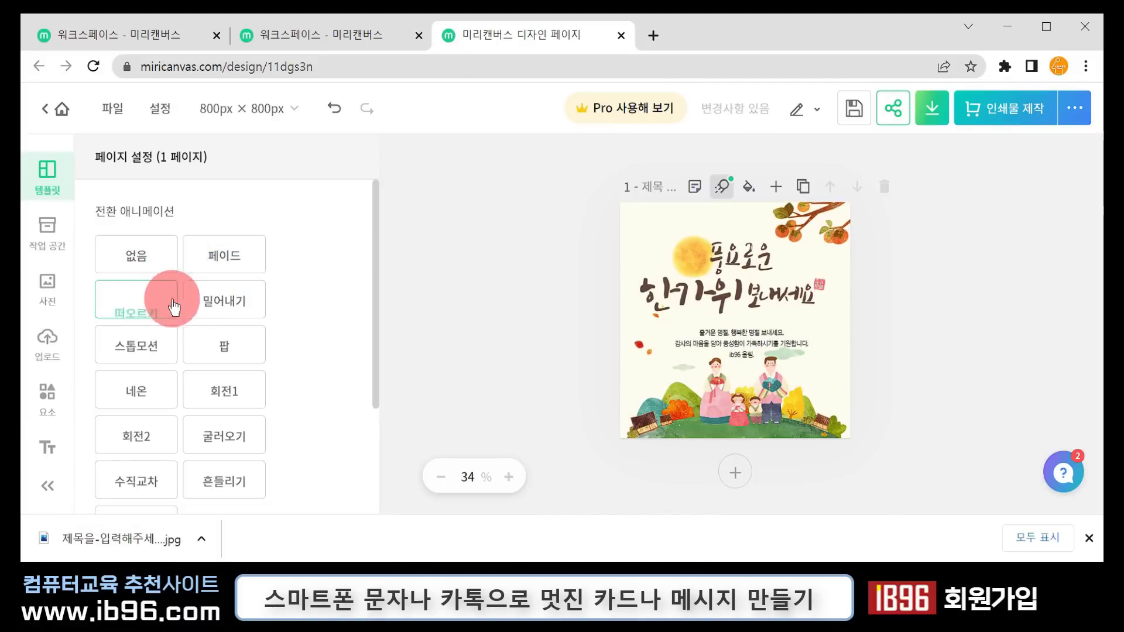
- Try the page transition effects 밀어내기 and 스톱모션, and apply the pop effect 팝 to the card
left_click(234, 305)
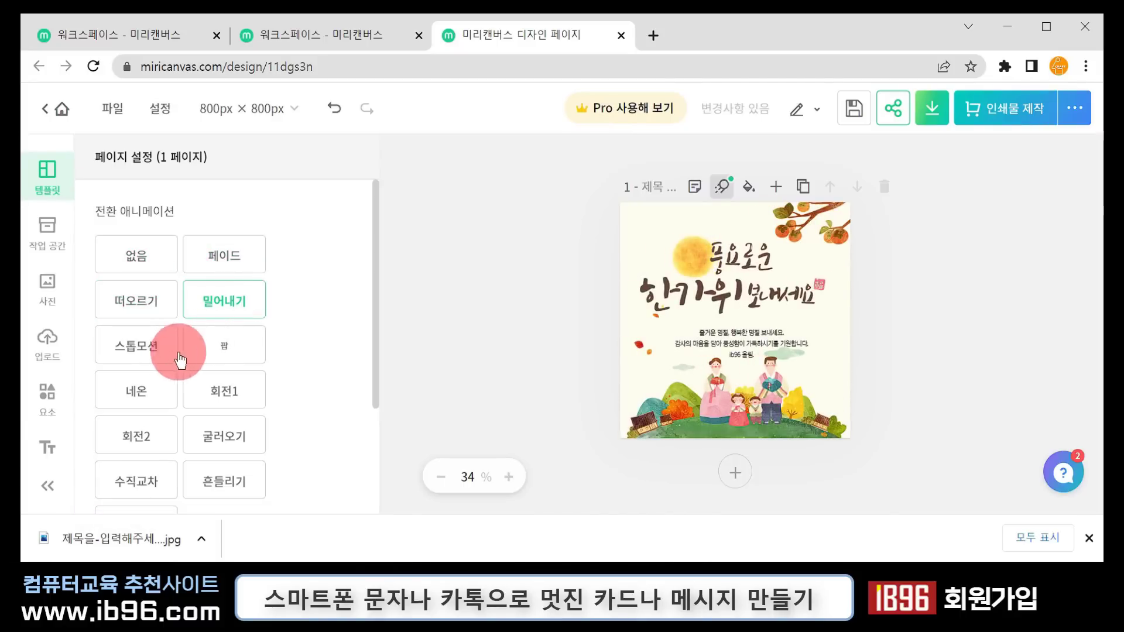
left_click(146, 354)
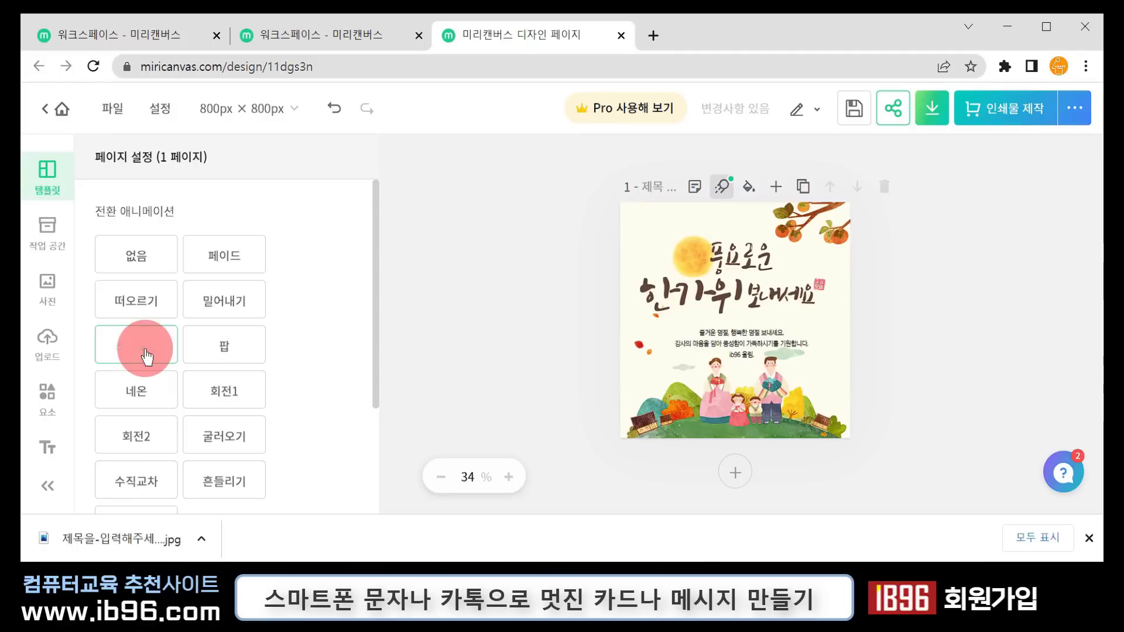
left_click(231, 354)
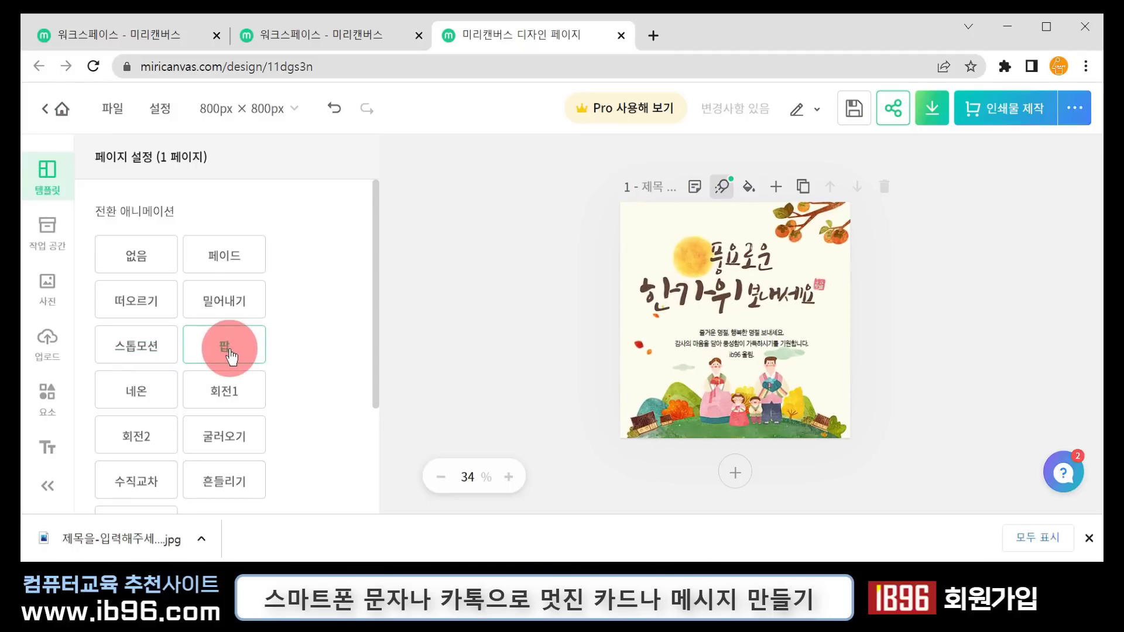
left_click(732, 244)
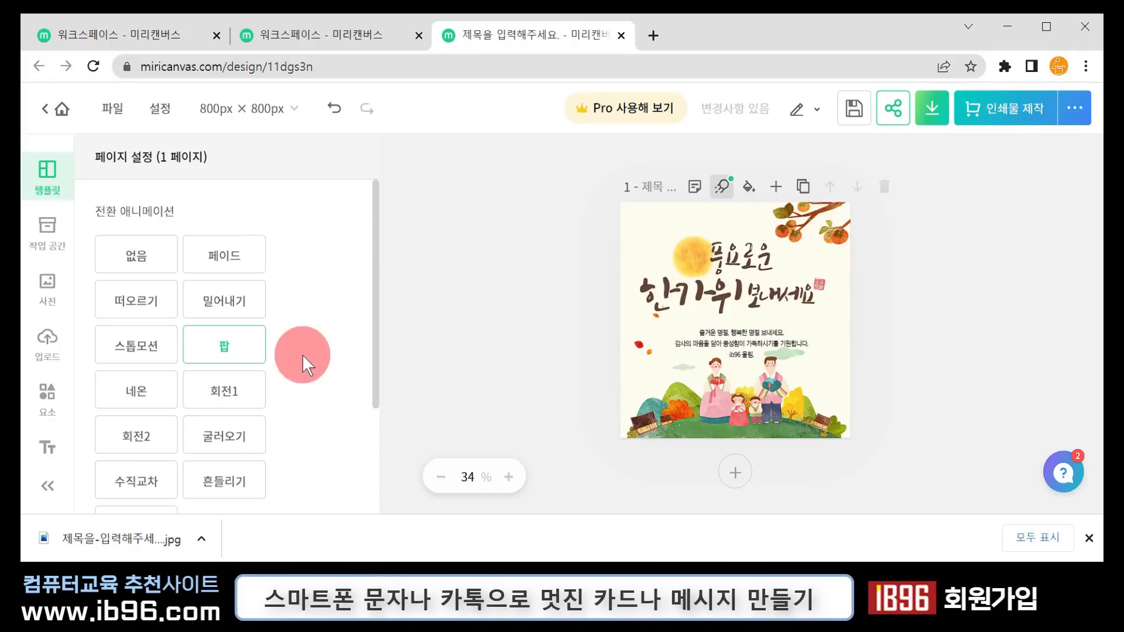
left_click(231, 348)
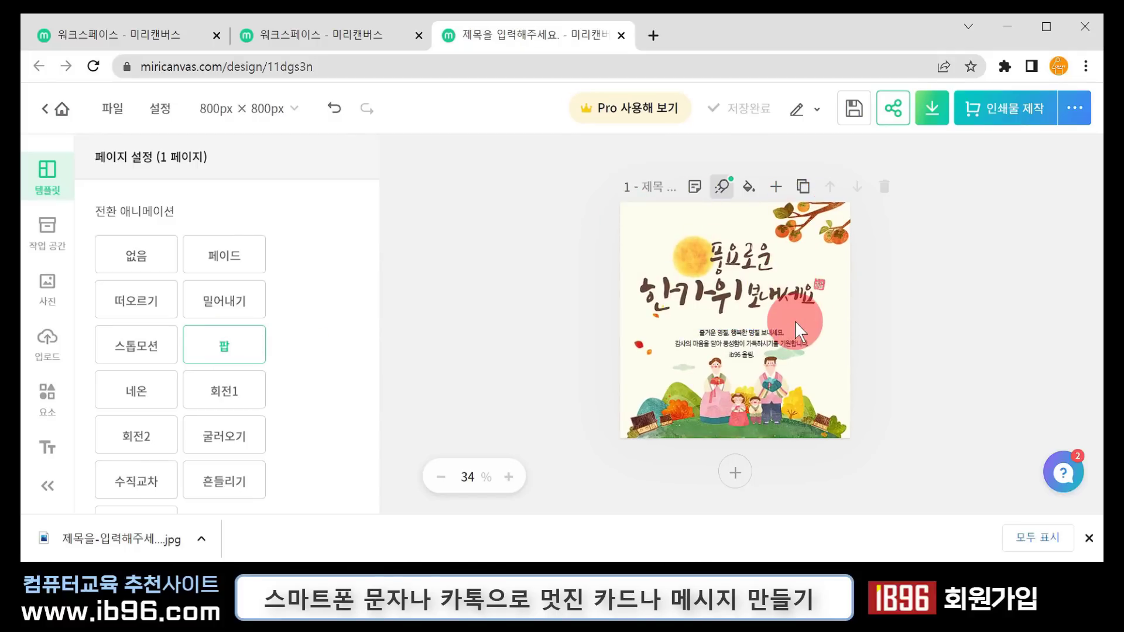
- Download the animated card as an MP4 video (동영상)
left_click(933, 111)
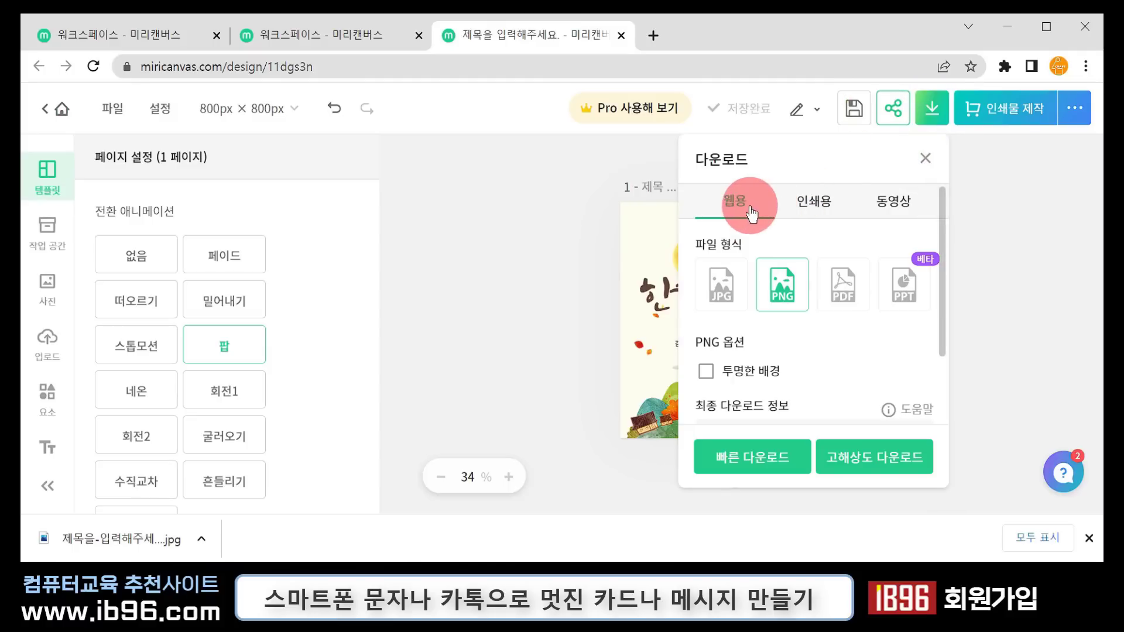
left_click(890, 207)
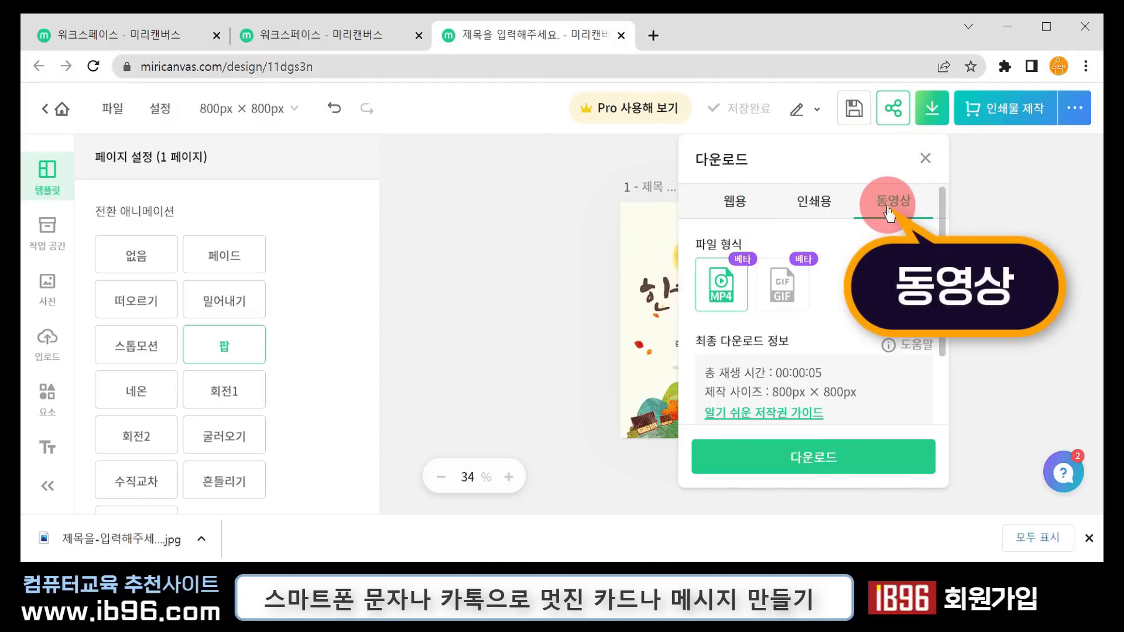
left_click(735, 202)
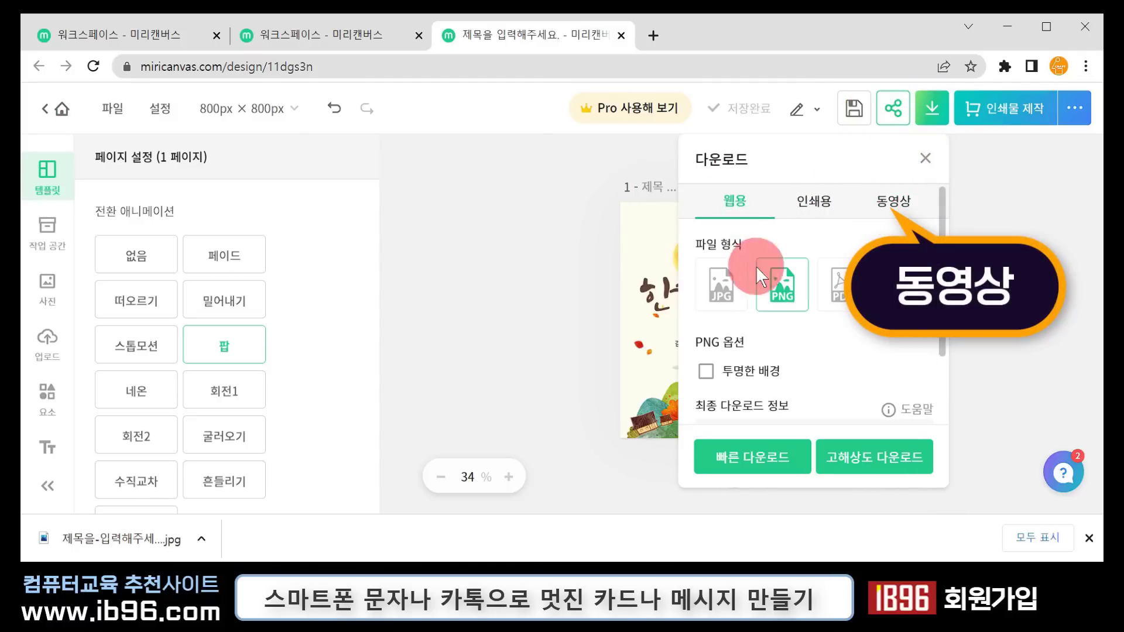
left_click(894, 202)
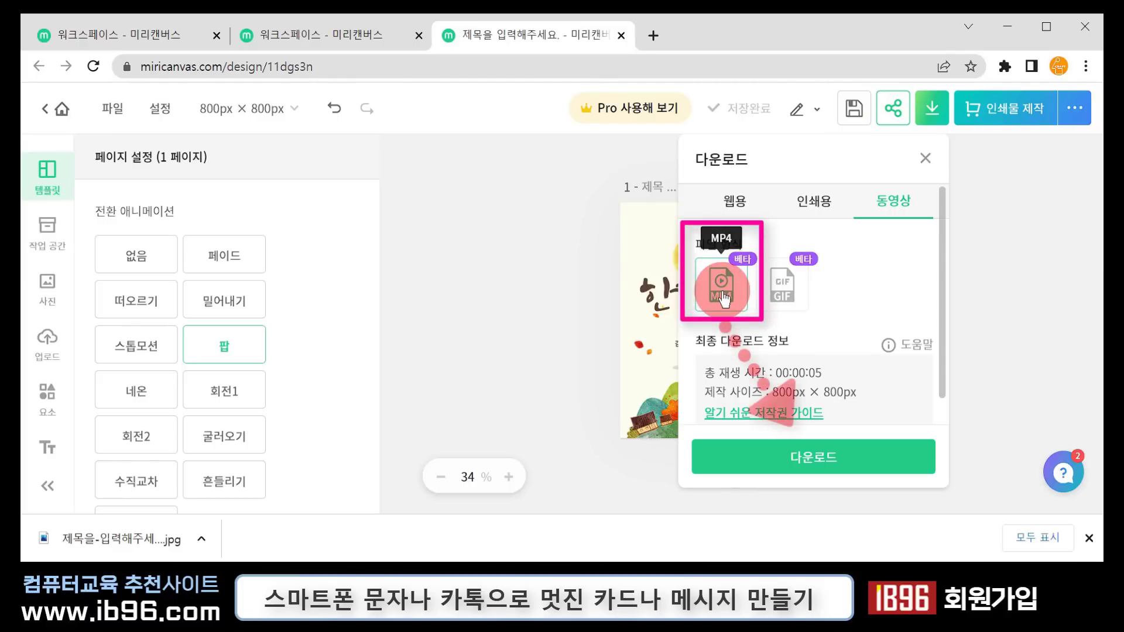
left_click(808, 460)
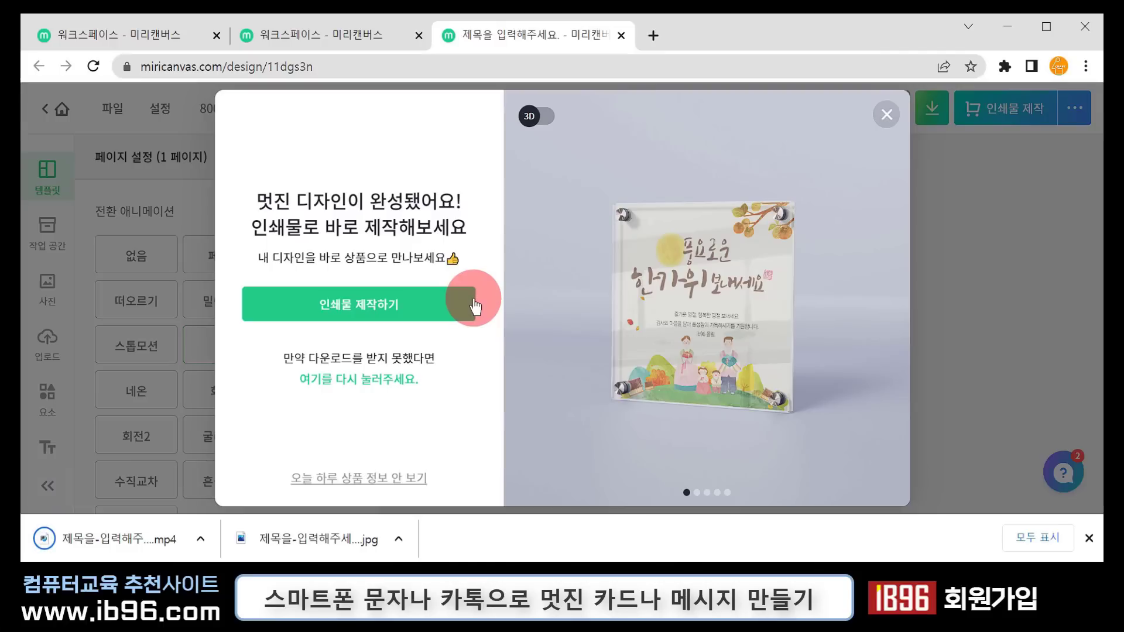
- Move the downloaded MP4 card from its folder onto the desktop and play it
left_click(201, 539)
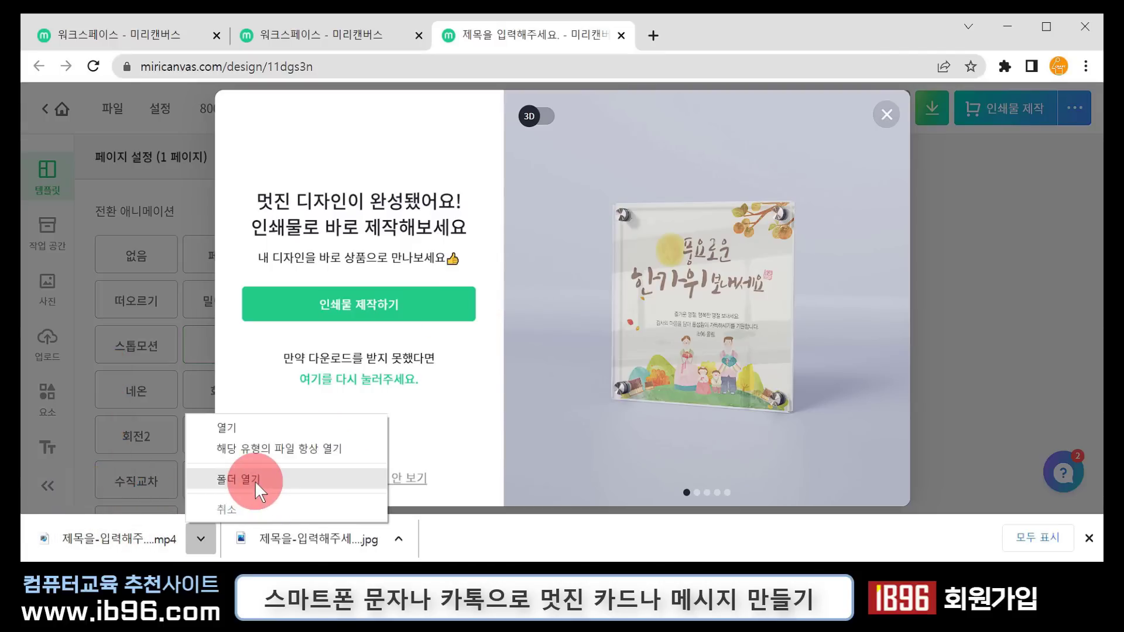
left_click(255, 480)
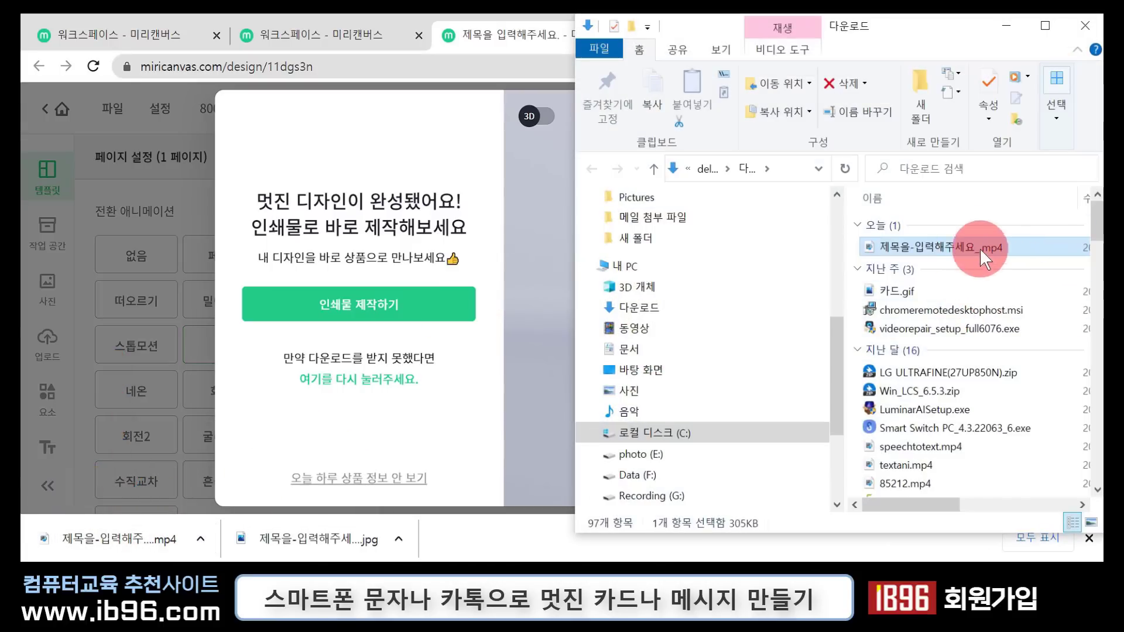
left_click_drag(990, 247, 437, 308)
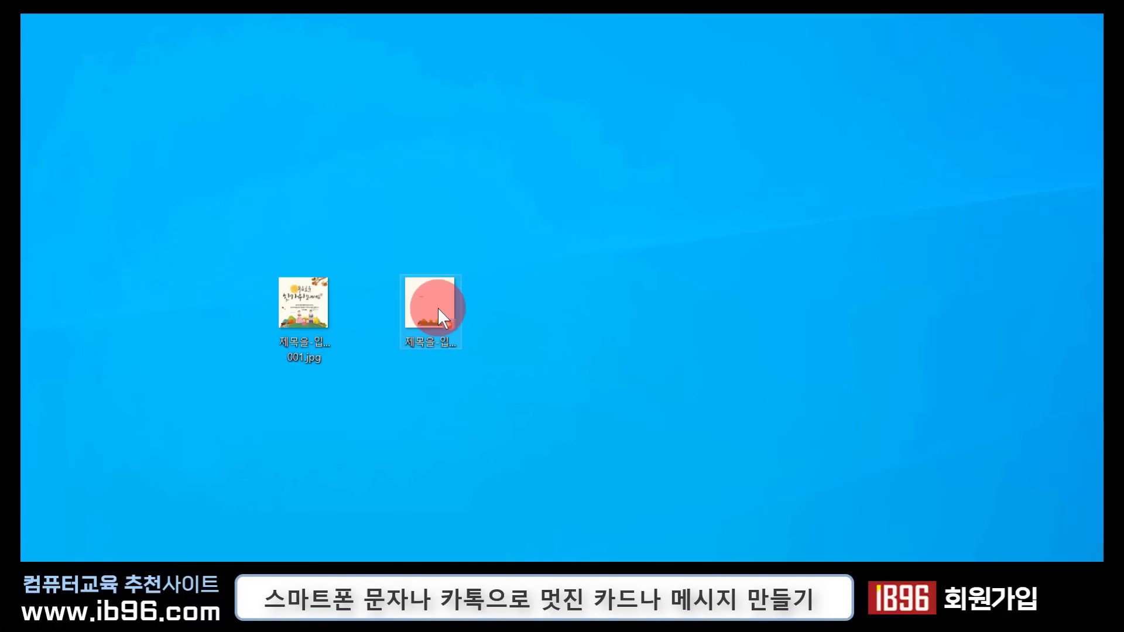
double_click(438, 308)
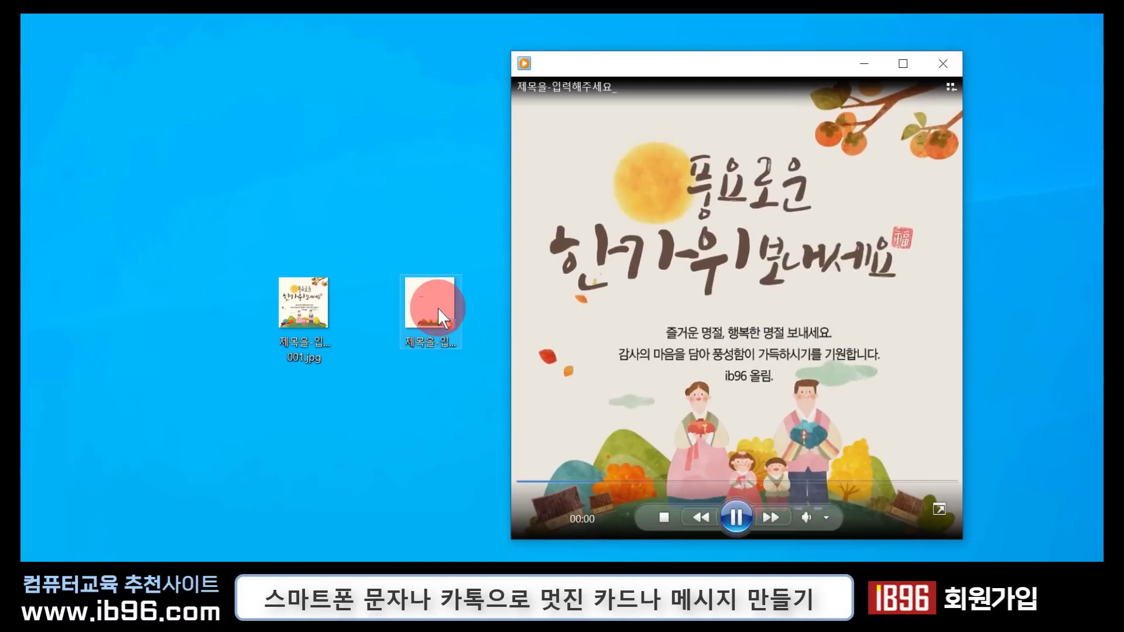
left_click(787, 325)
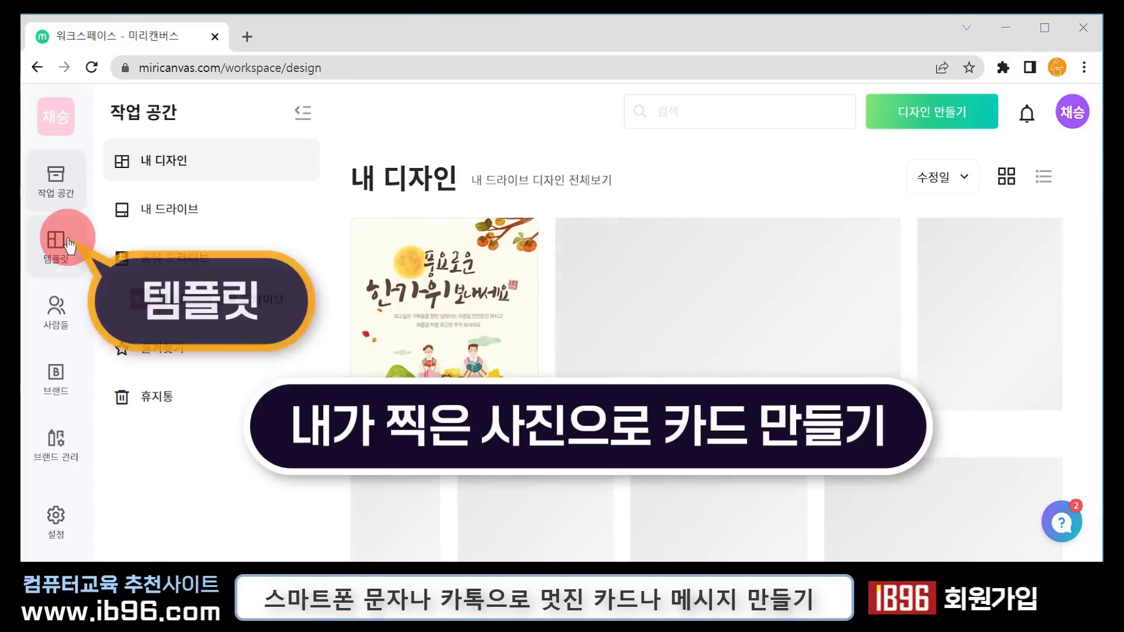
- Go to the workspace's templates (템플릿) and search them for 한가위
left_click(69, 244)
scroll(780, 398, "down", 5)
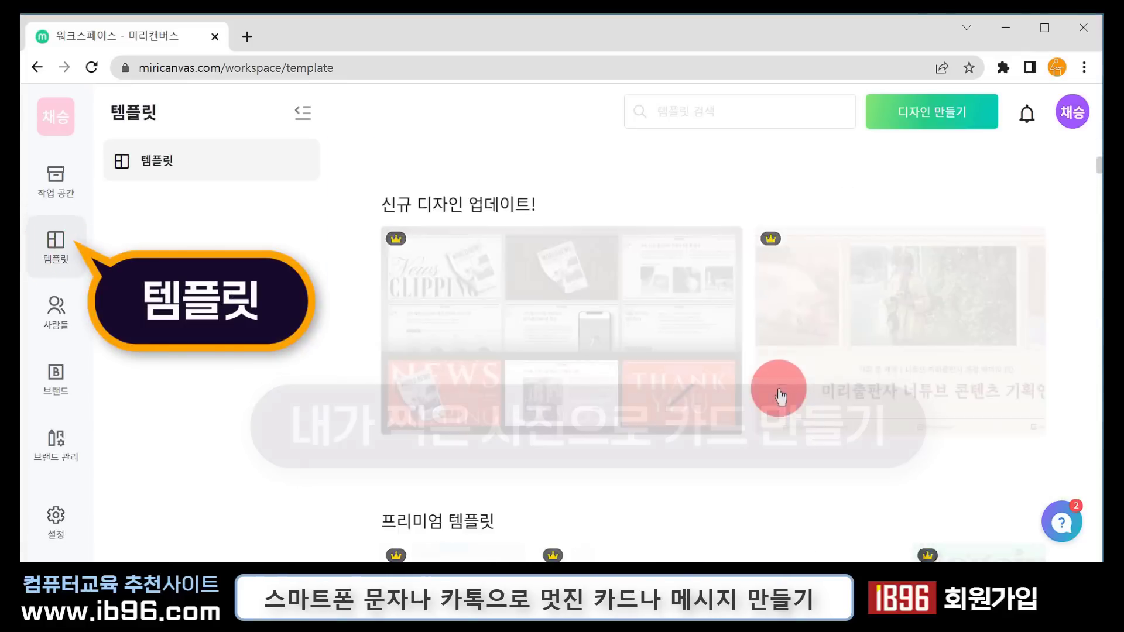
left_click(690, 124)
type("한가위")
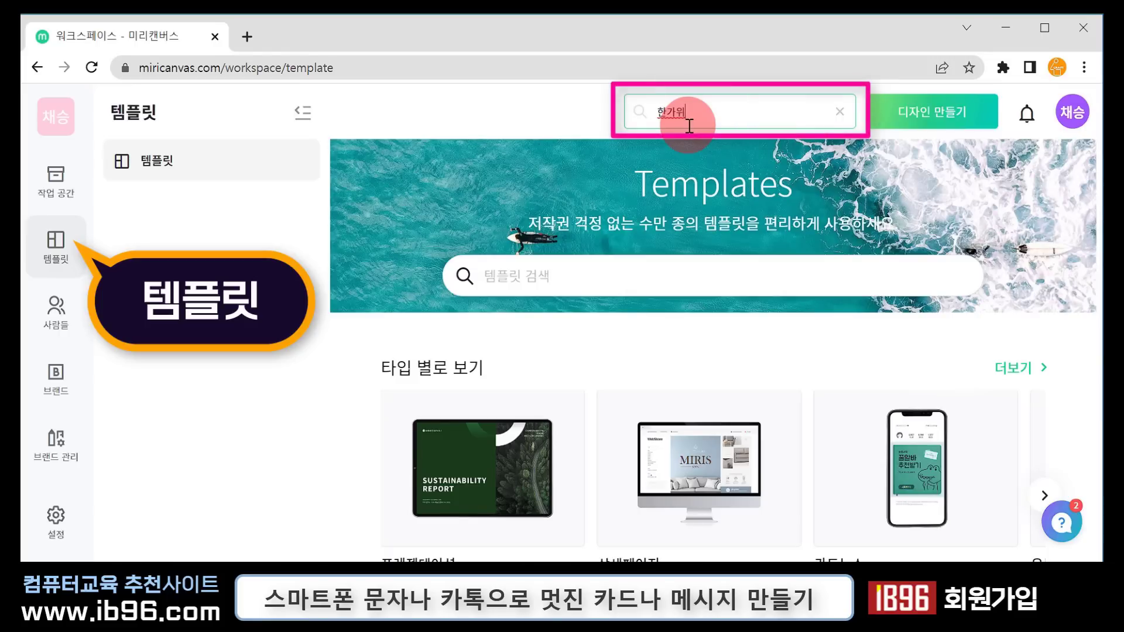
key("Return")
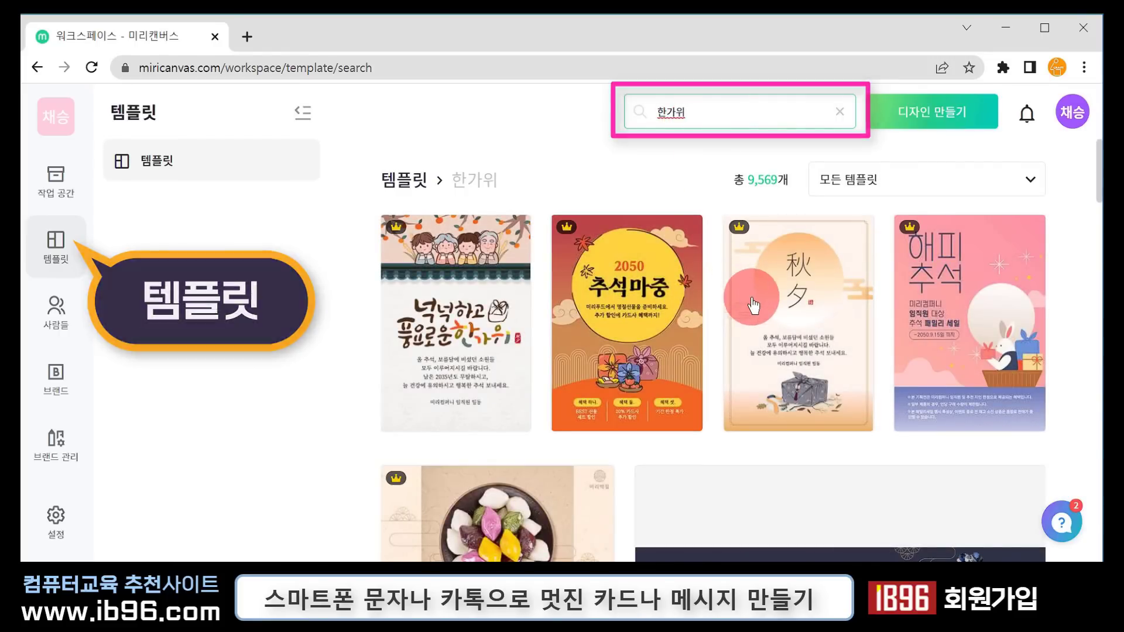
- Browse the 한가위 templates and open the square card reading 몸은 멀어도 마음은 함께해요 행복한 추석 for editing
scroll(937, 293, "down", 2)
scroll(903, 331, "up", 2)
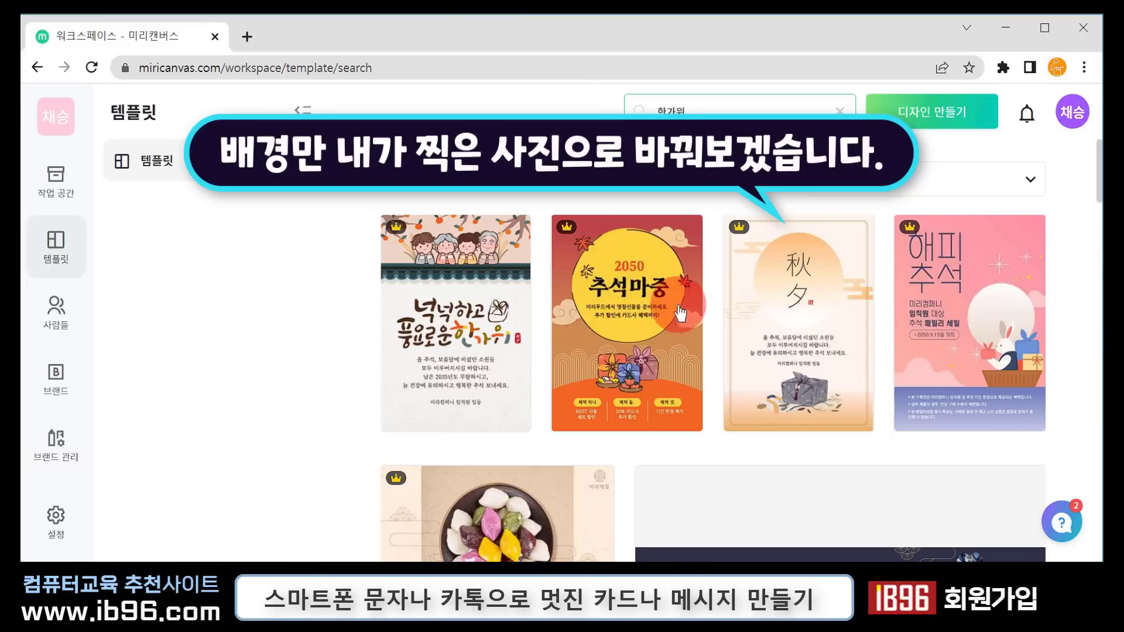
scroll(708, 322, "down", 10)
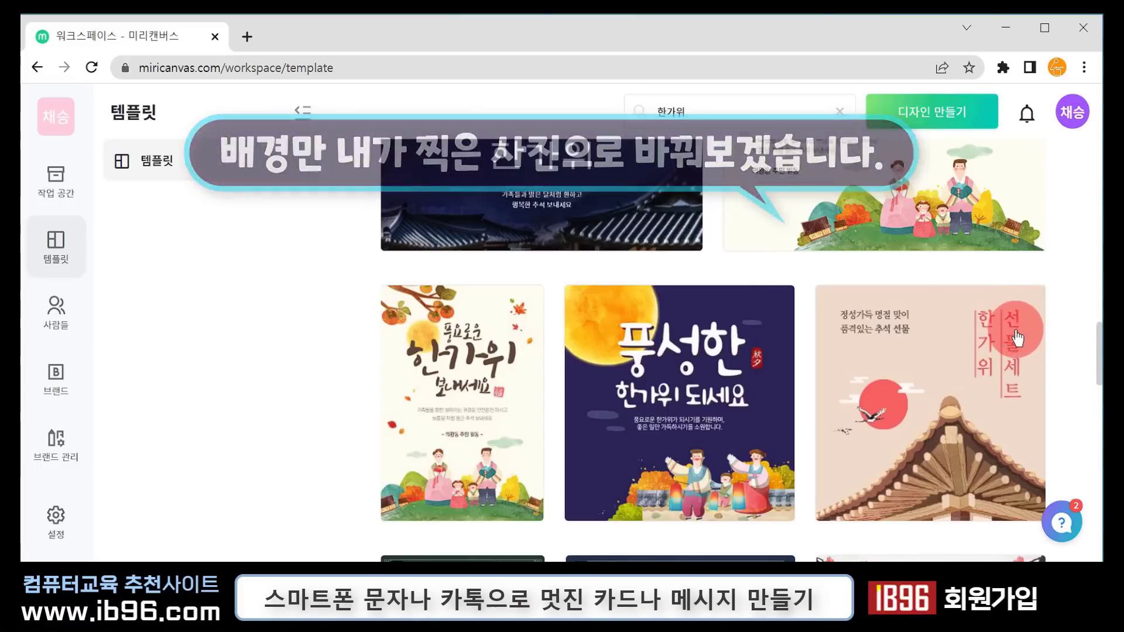
scroll(1025, 336, "down", 3)
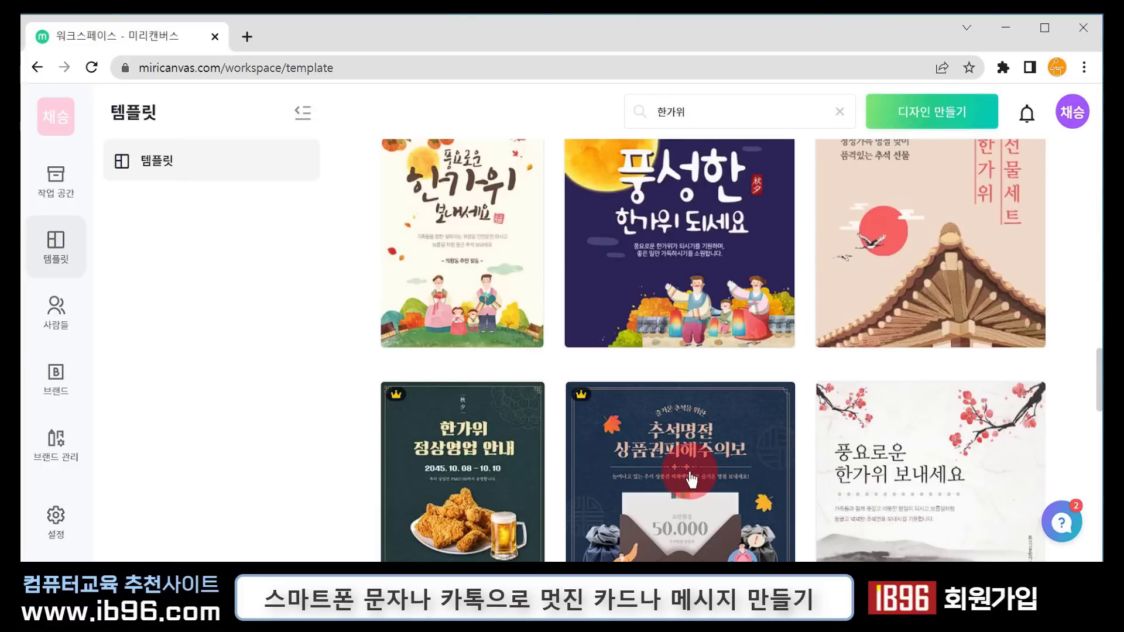
scroll(679, 445, "down", 3)
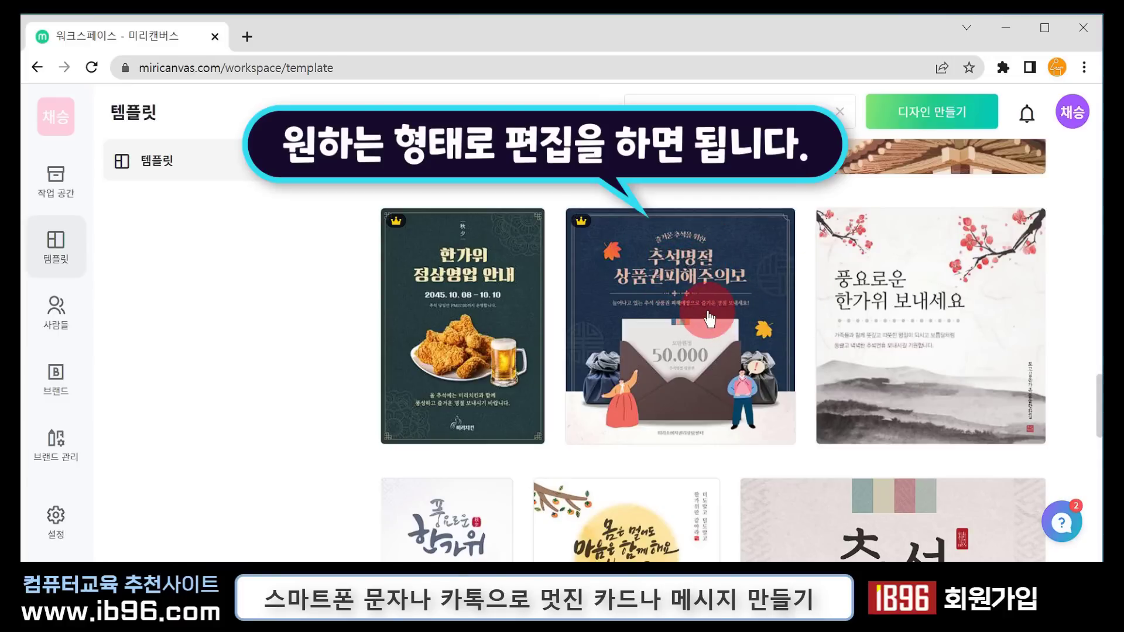
scroll(622, 398, "down", 3)
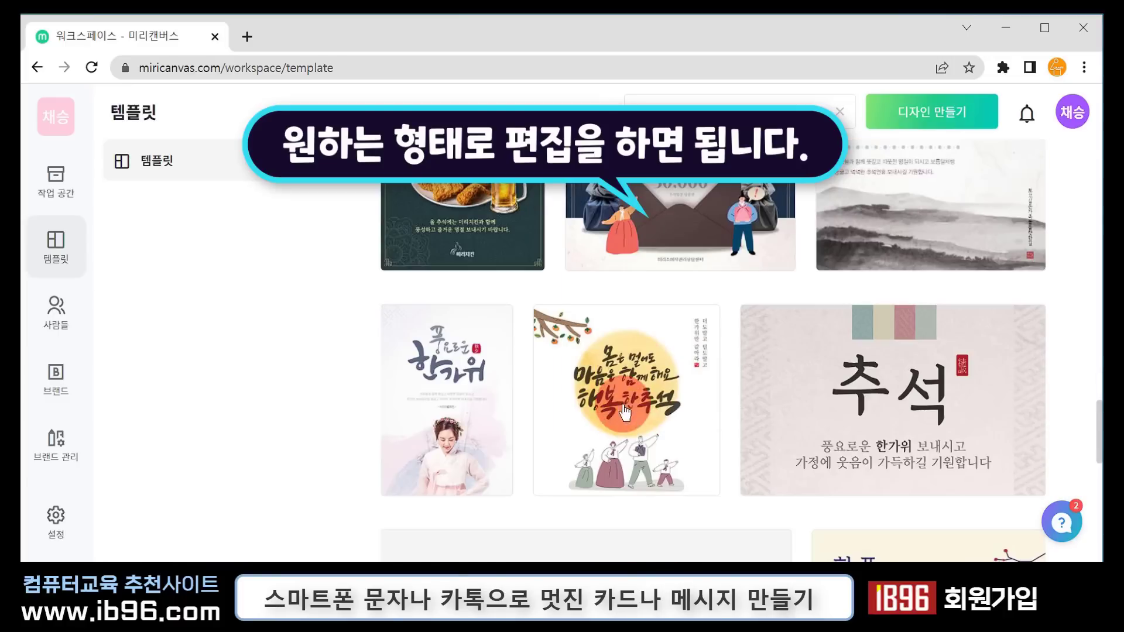
left_click(622, 399)
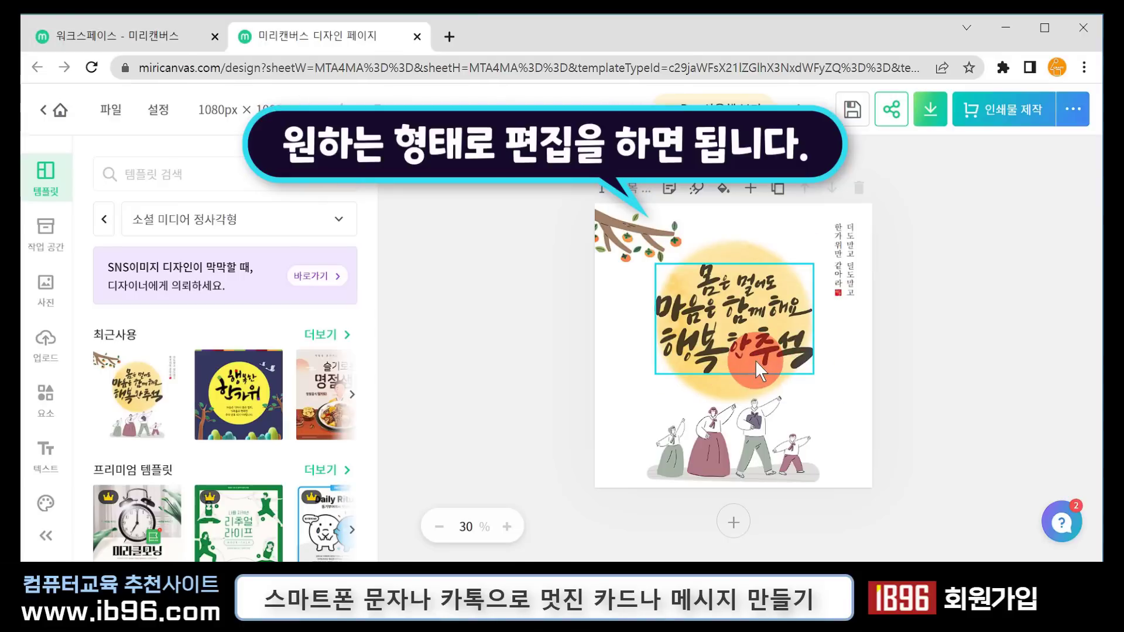
- Delete the persimmon branch and the family illustration from the card
left_click(818, 261)
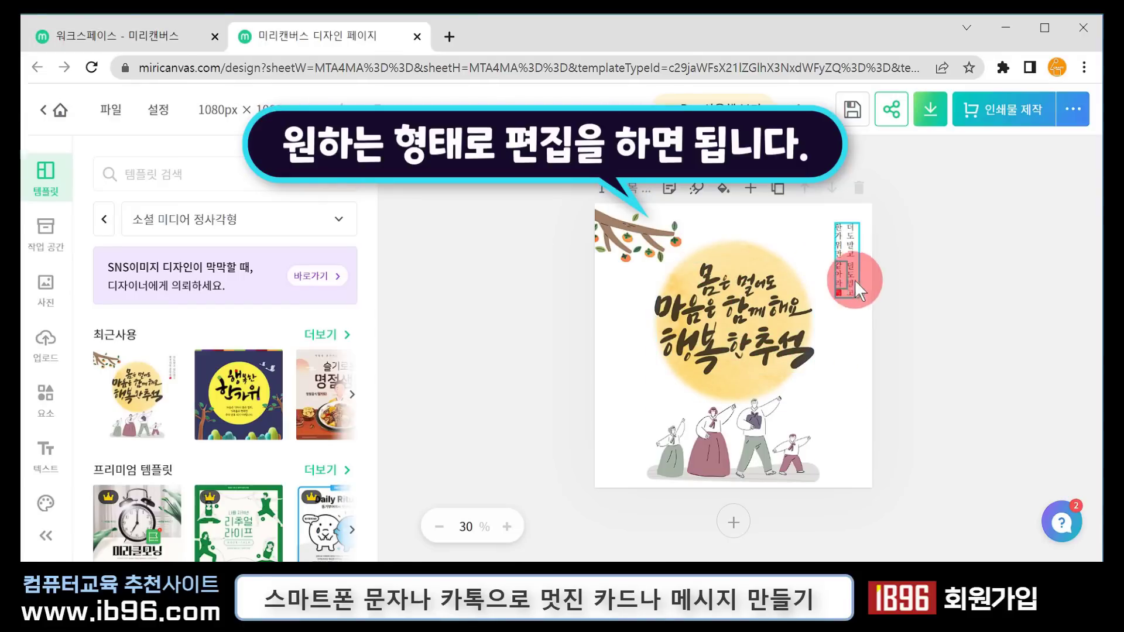
left_click(633, 241)
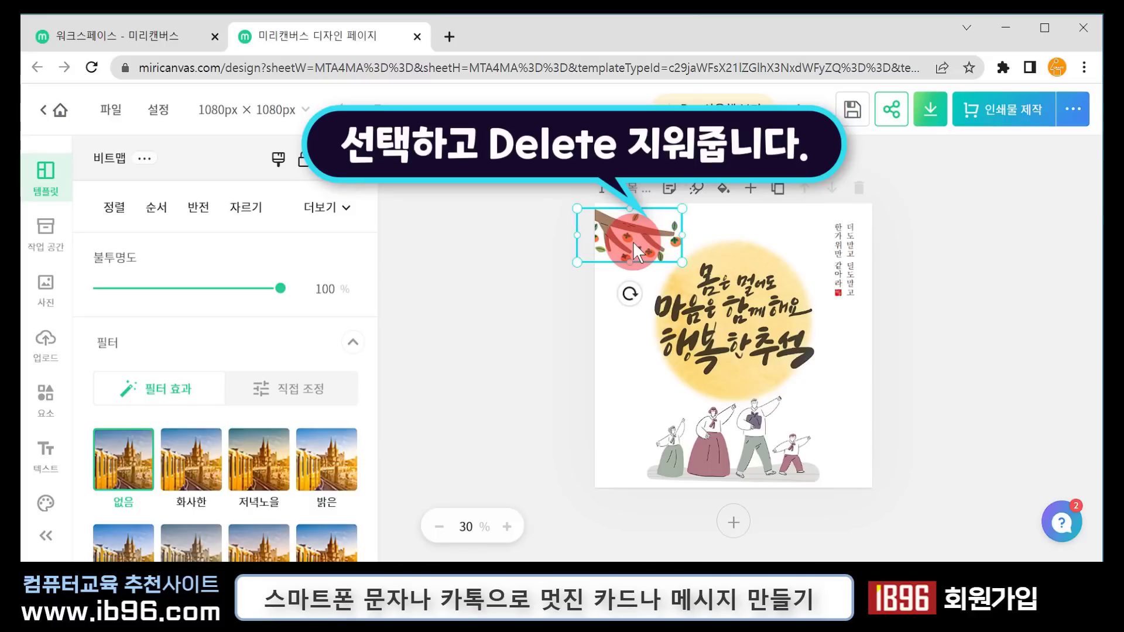
key("Delete")
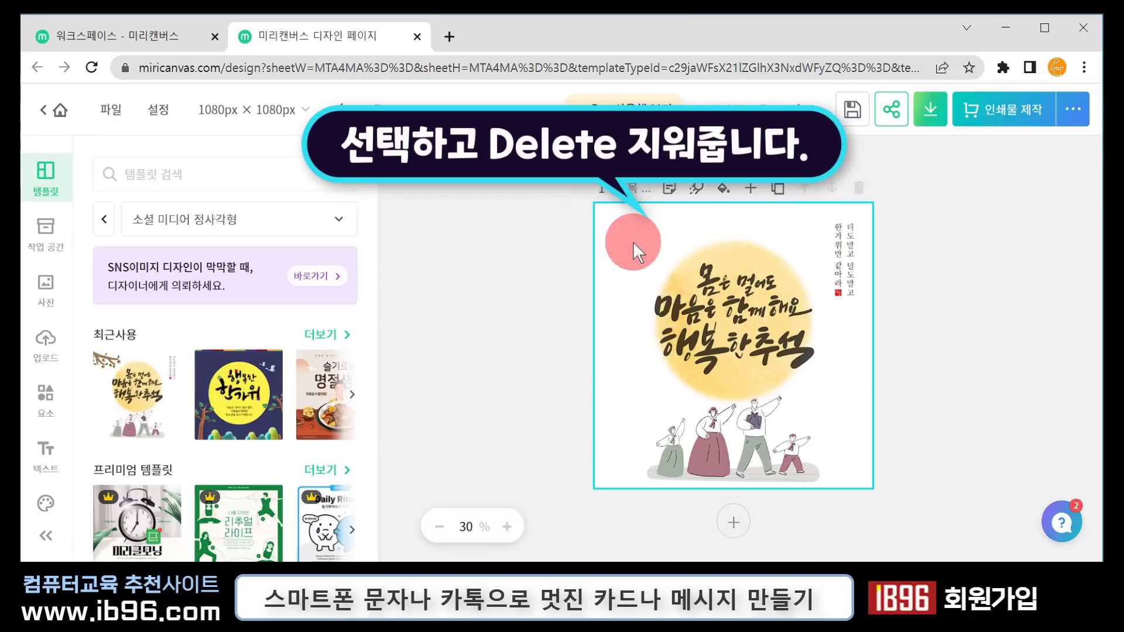
left_click(757, 426)
key("Delete")
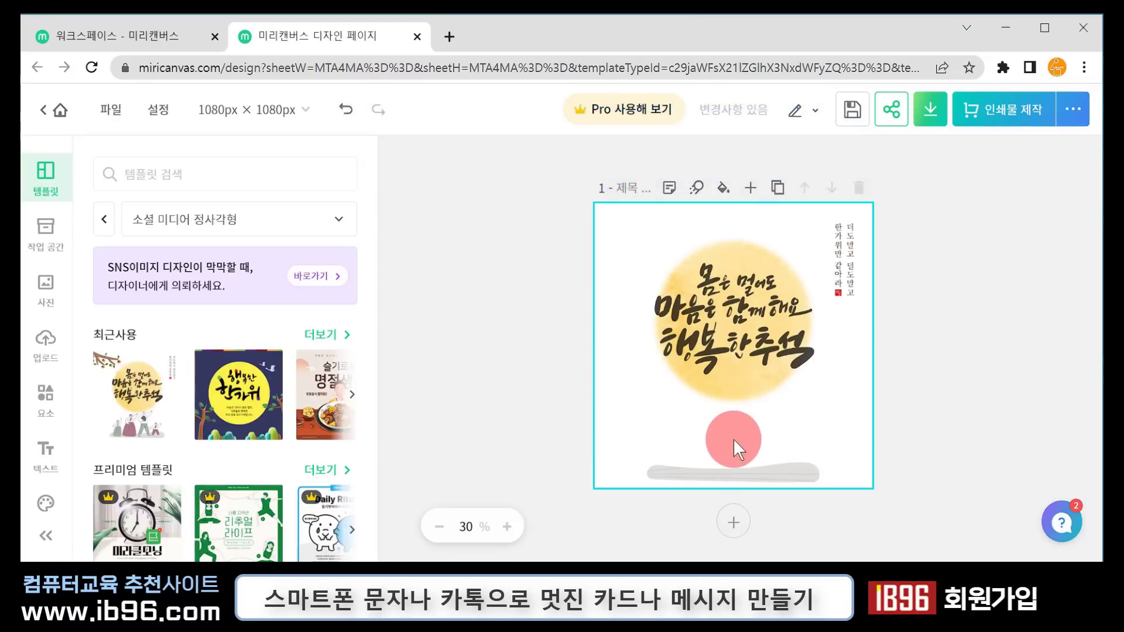
- Delete the grey ground shape and the yellow moon behind the calligraphy, leaving only the lettering
left_click(768, 469)
key("Delete")
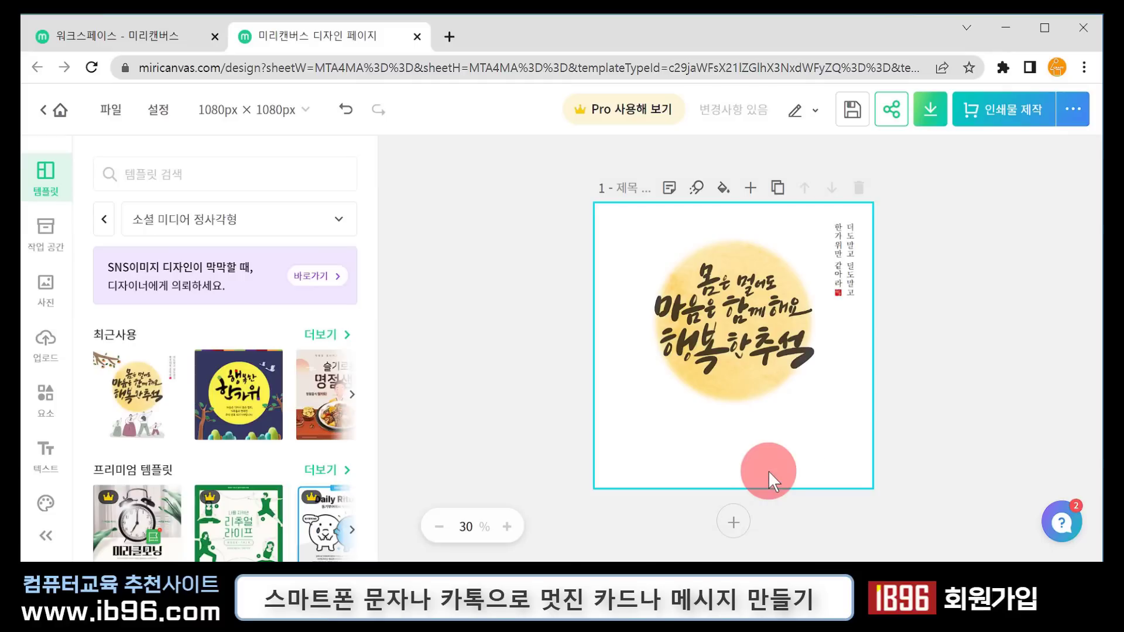
left_click(757, 385)
left_click_drag(756, 384, 782, 442)
key("Delete")
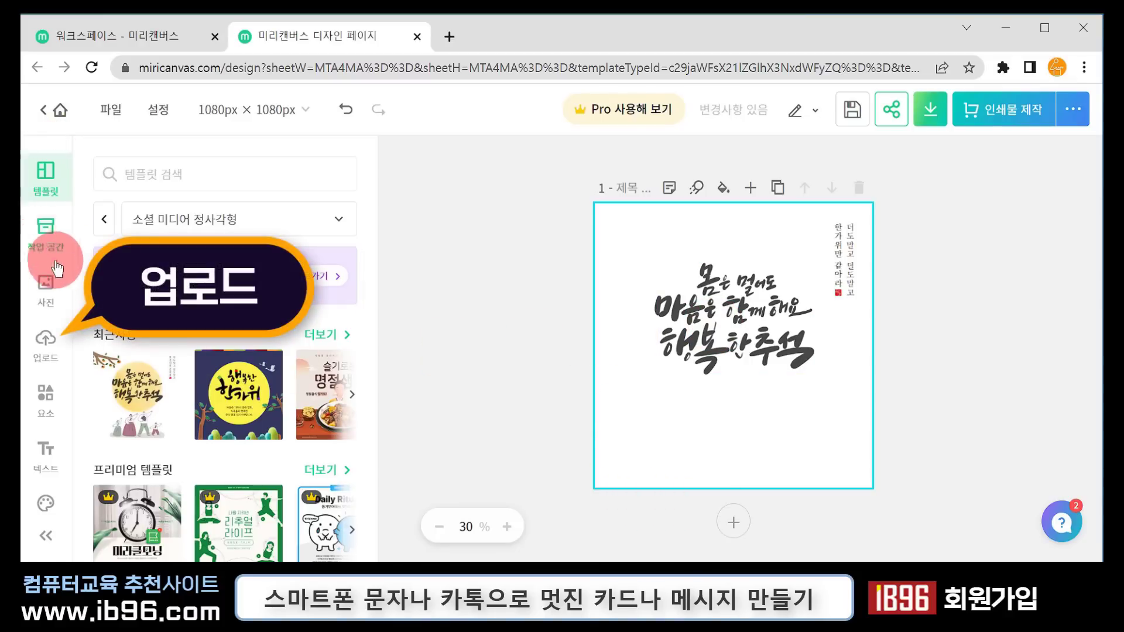
- Upload the photo 20190824_153538.jpg from the 강좌사진&사운드 folder to the uploaded images
left_click(49, 345)
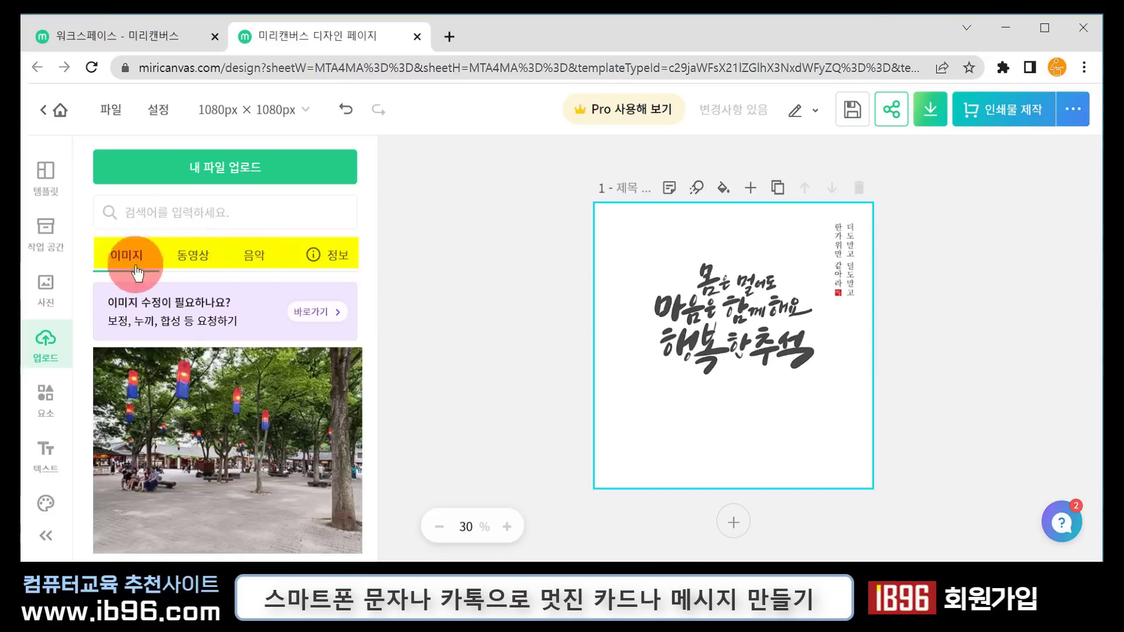
left_click(226, 170)
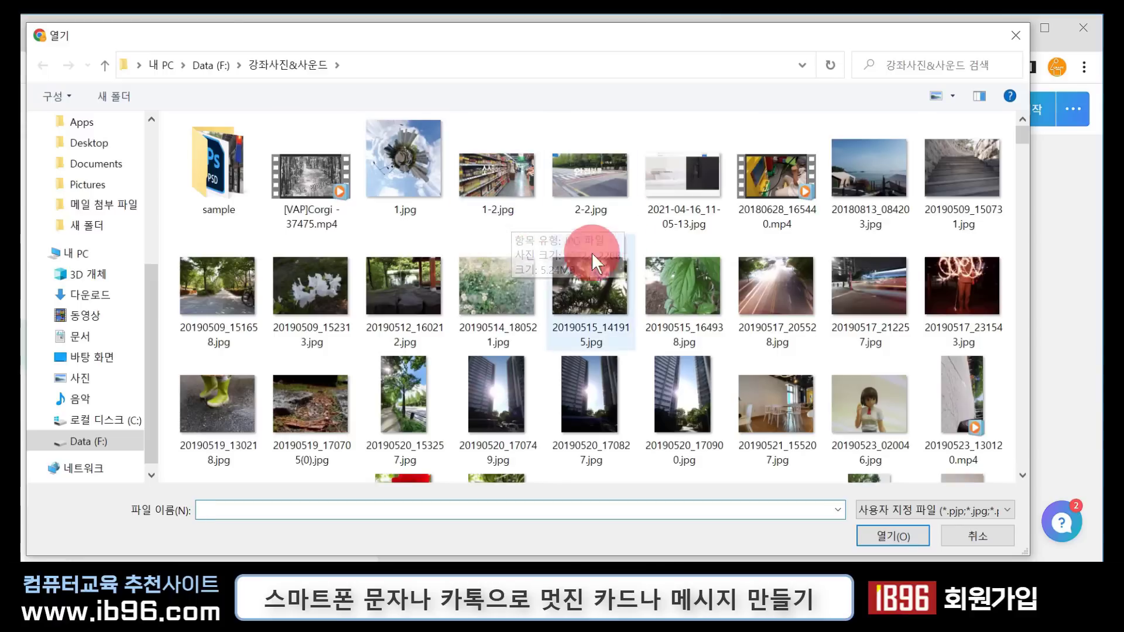
scroll(572, 264, "down", 5)
scroll(582, 268, "down", 5)
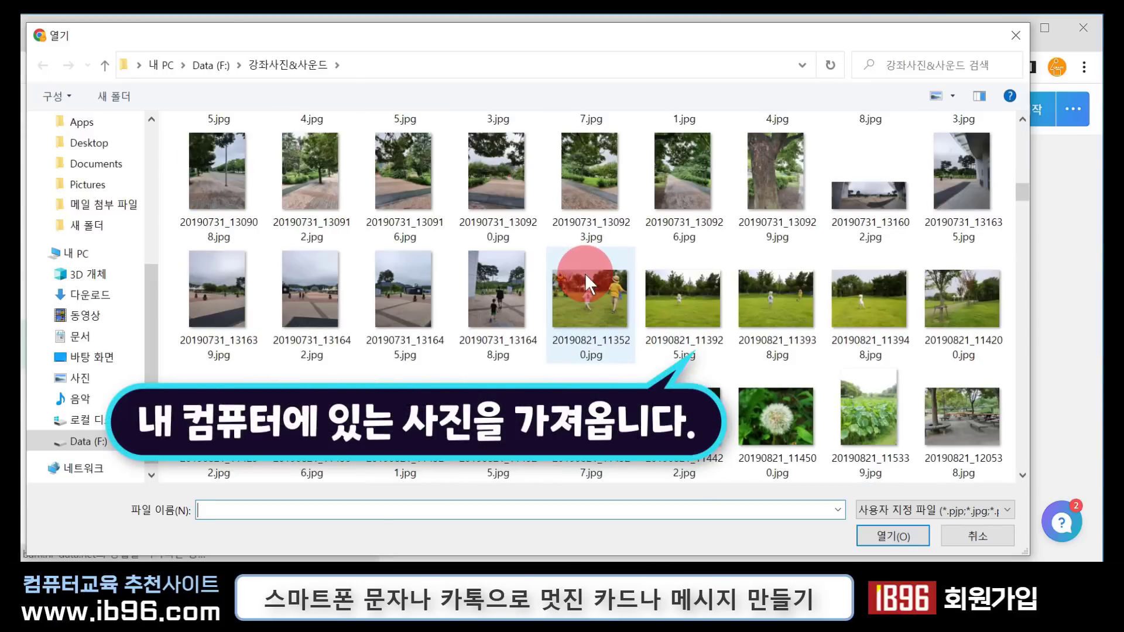
scroll(629, 275, "down", 5)
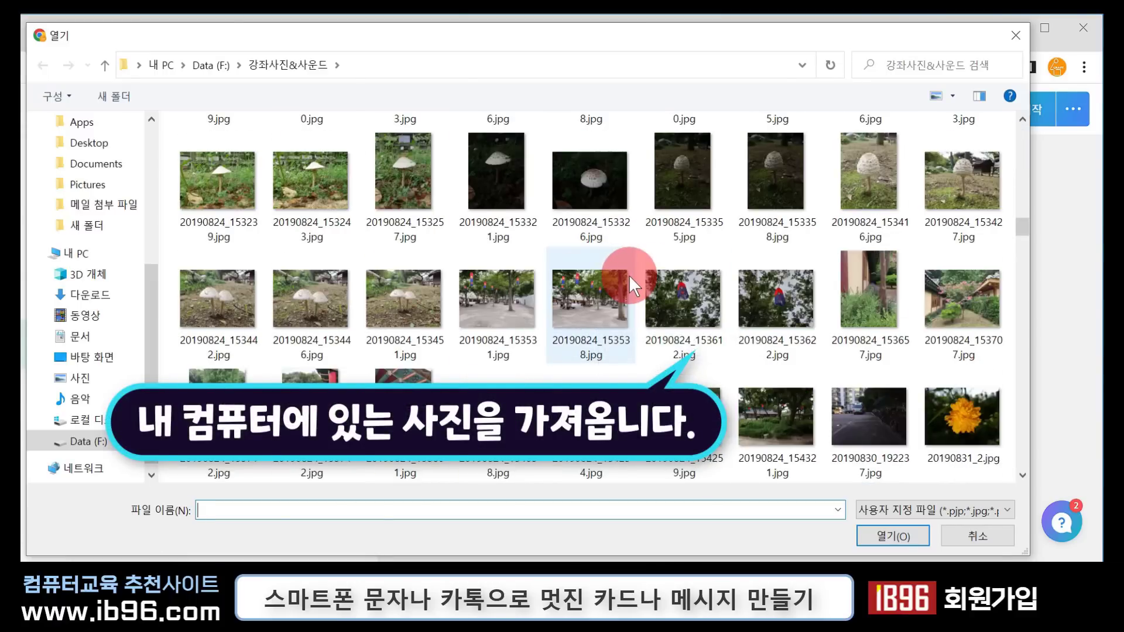
left_click(595, 278)
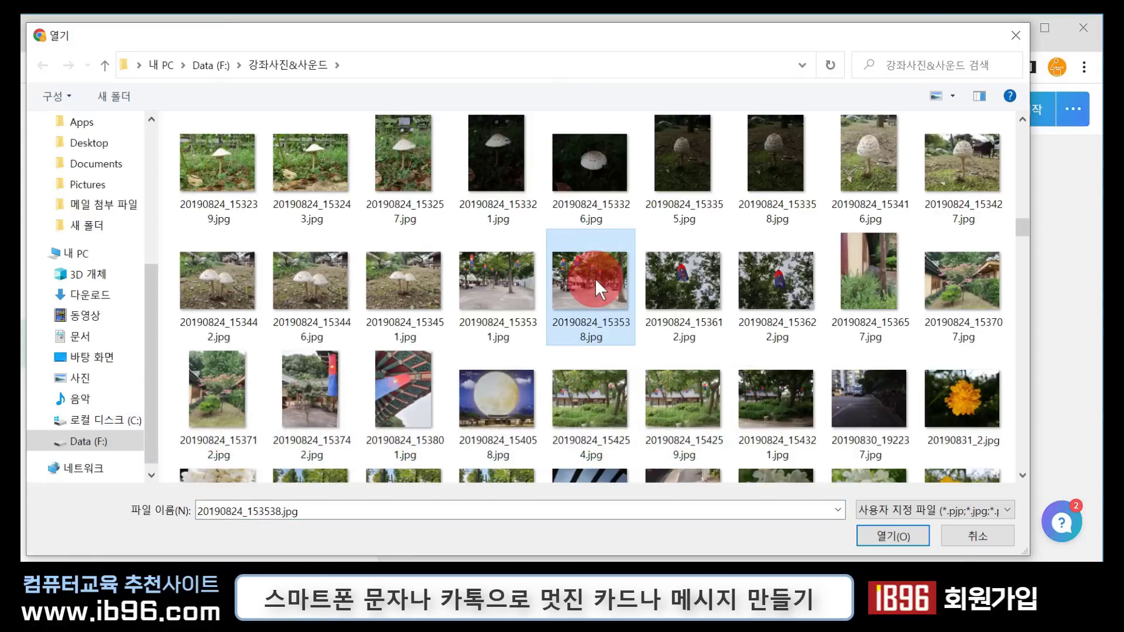
left_click(893, 535)
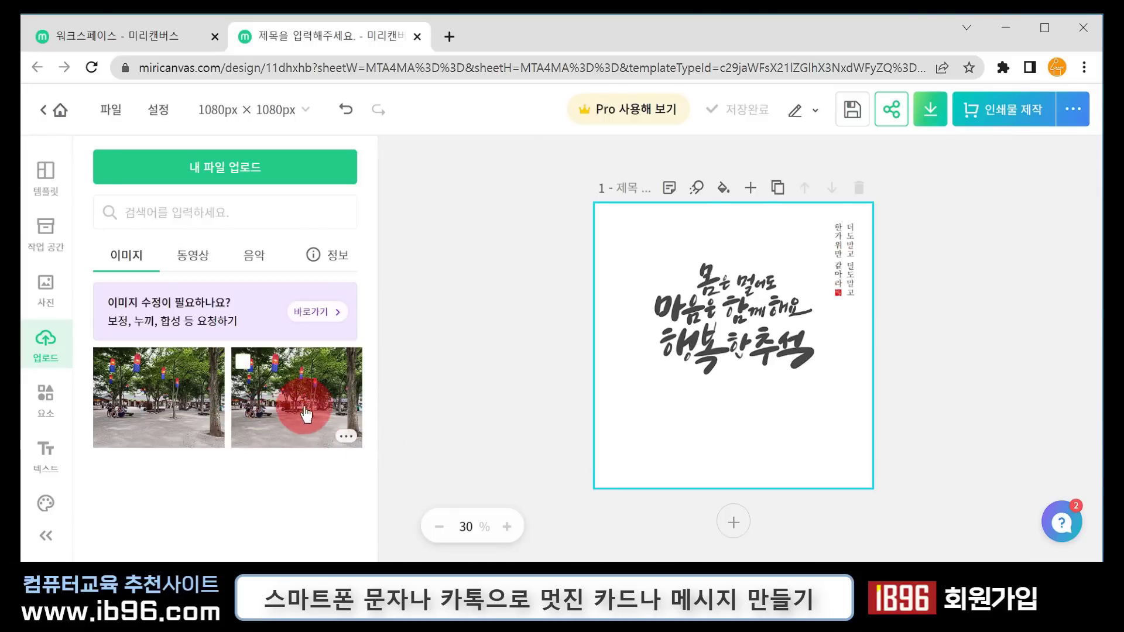
- Delete the duplicate copy of the lantern photo from the uploaded images
left_click(242, 365)
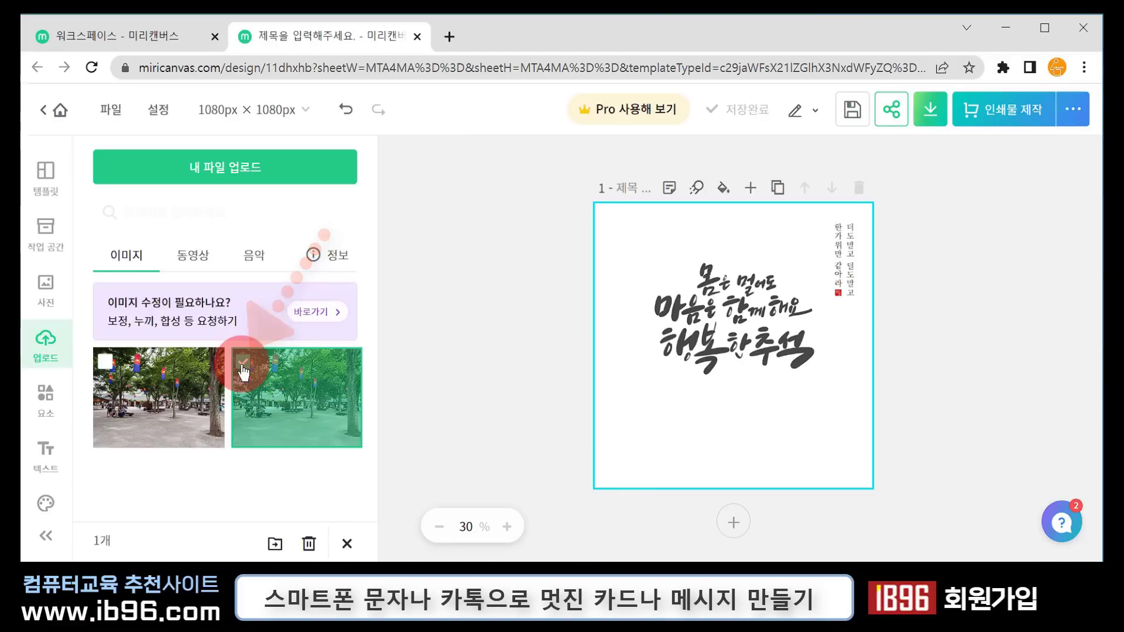
left_click(309, 545)
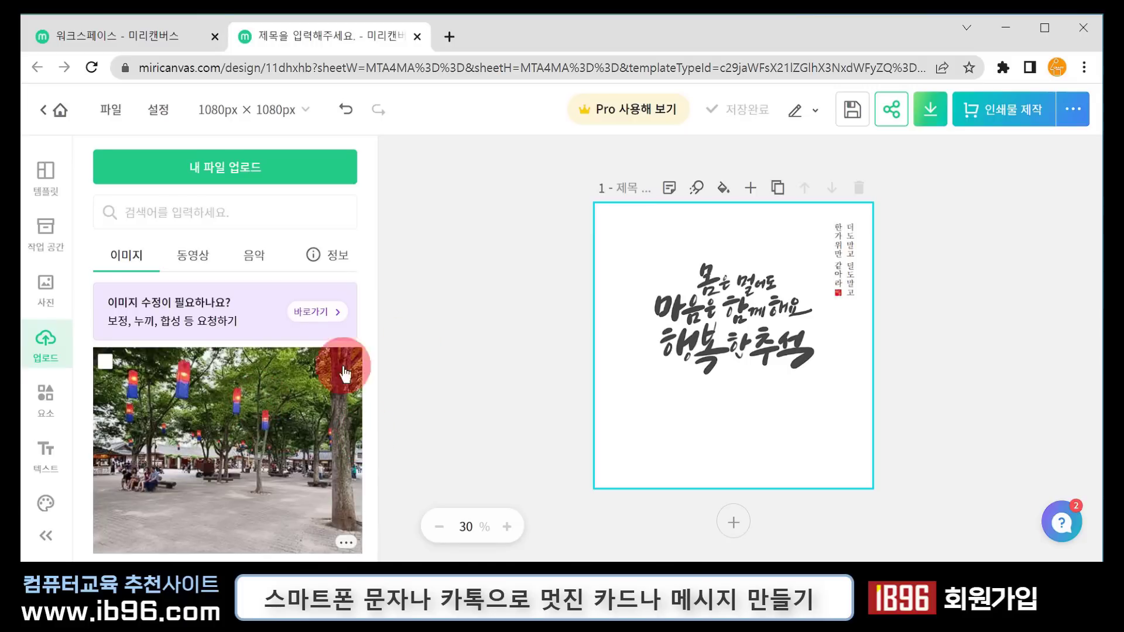
left_click(459, 334)
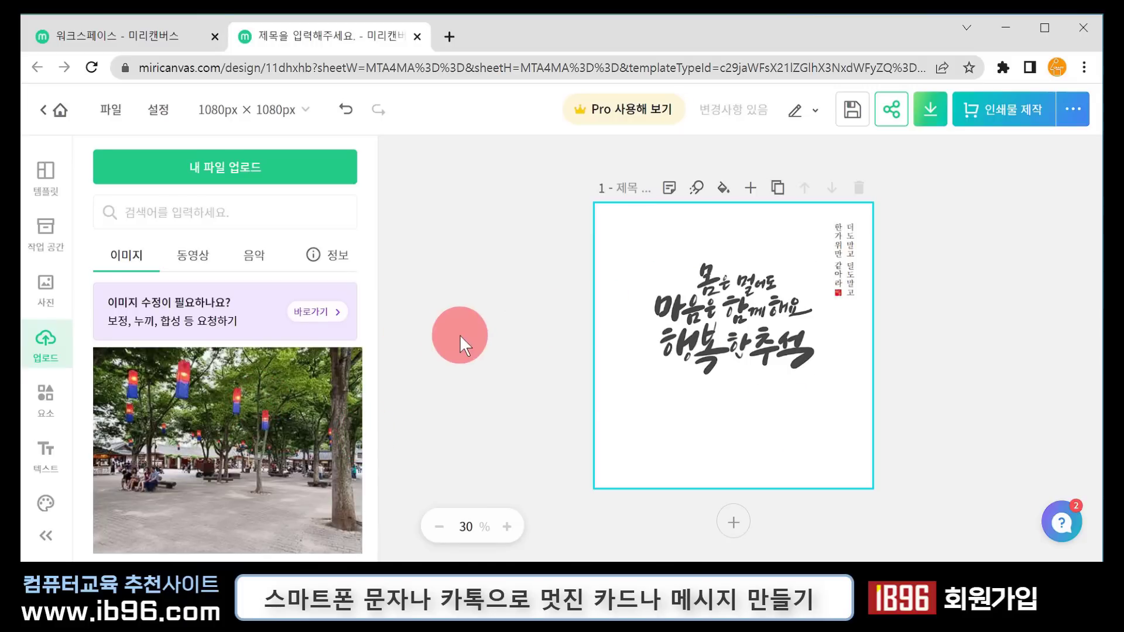
- Insert the uploaded lantern photo on the card and enlarge it until it covers the whole page
left_click(262, 451)
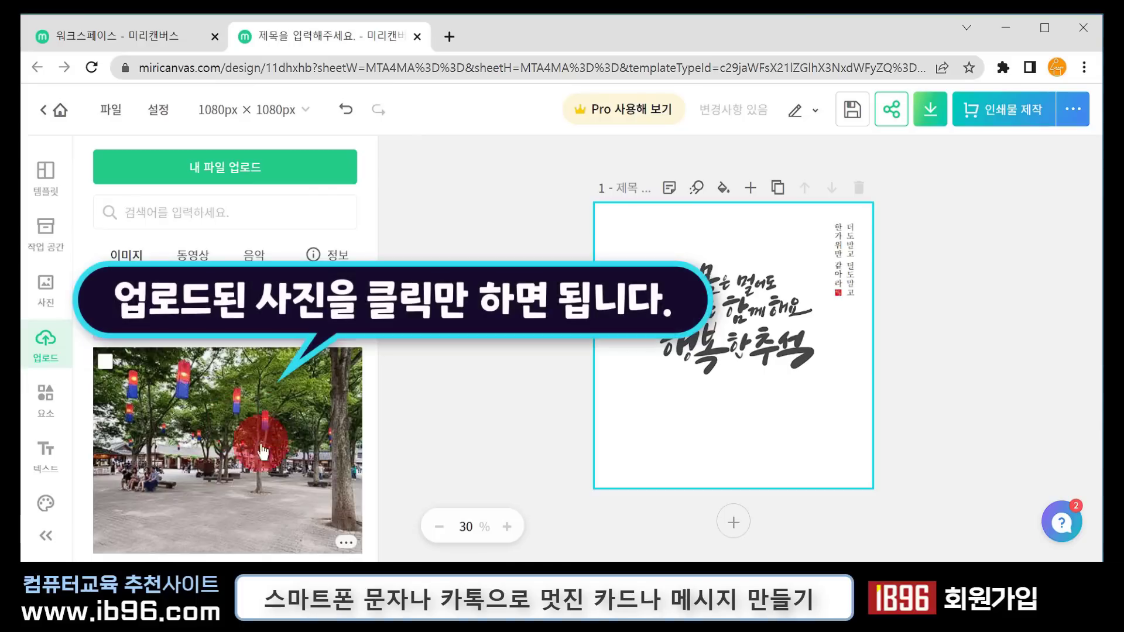
left_click(257, 438)
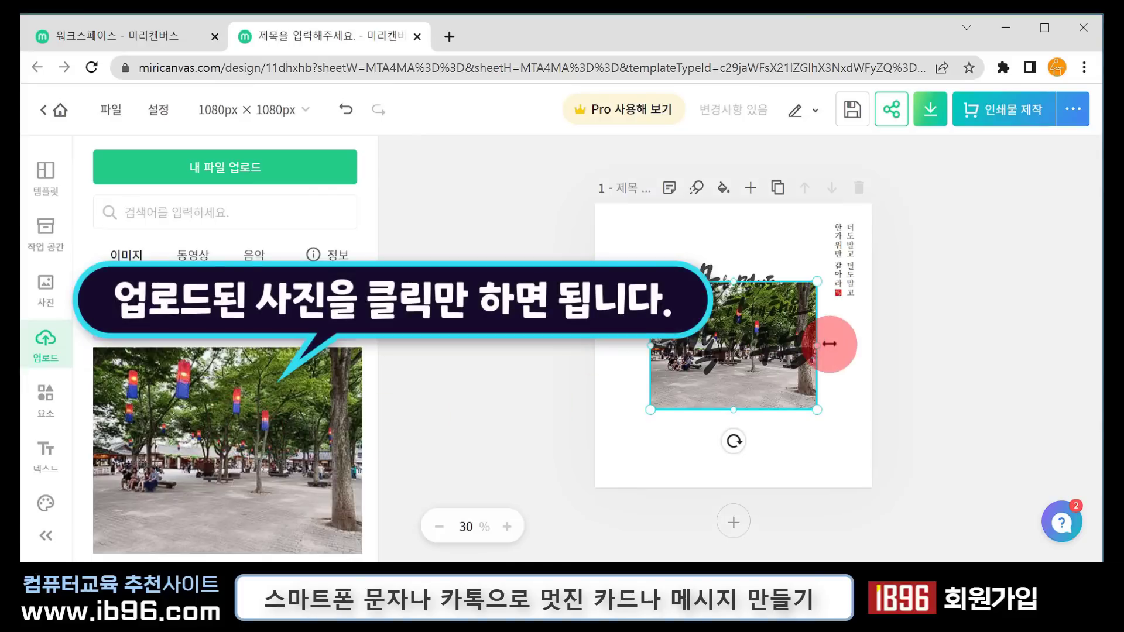
left_click(651, 284)
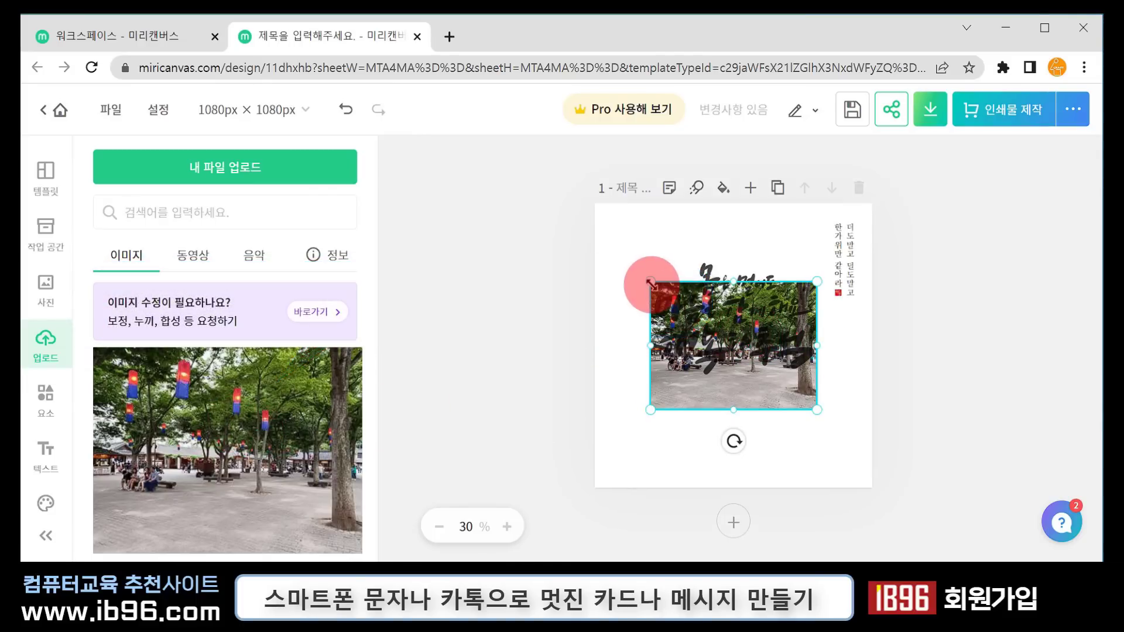
left_click_drag(651, 283, 545, 223)
left_click_drag(817, 408, 894, 494)
left_click(992, 395)
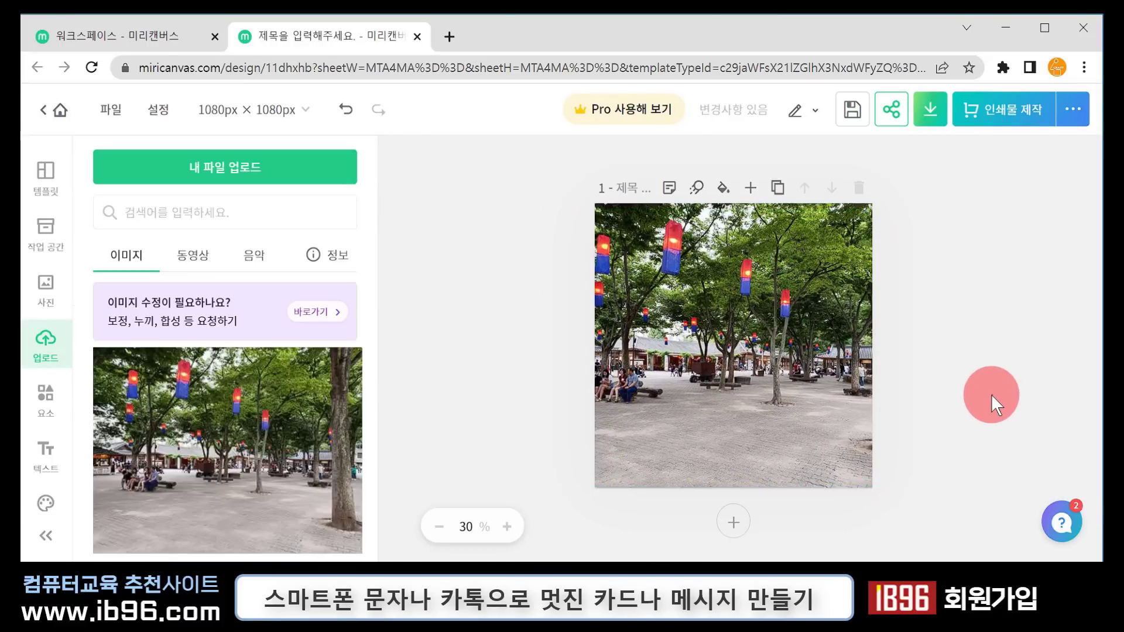
- Move the photo down the card to expose the lettering and the vertical text it covers
left_click_drag(759, 393, 690, 423)
left_click_drag(821, 330, 812, 429)
left_click(951, 349)
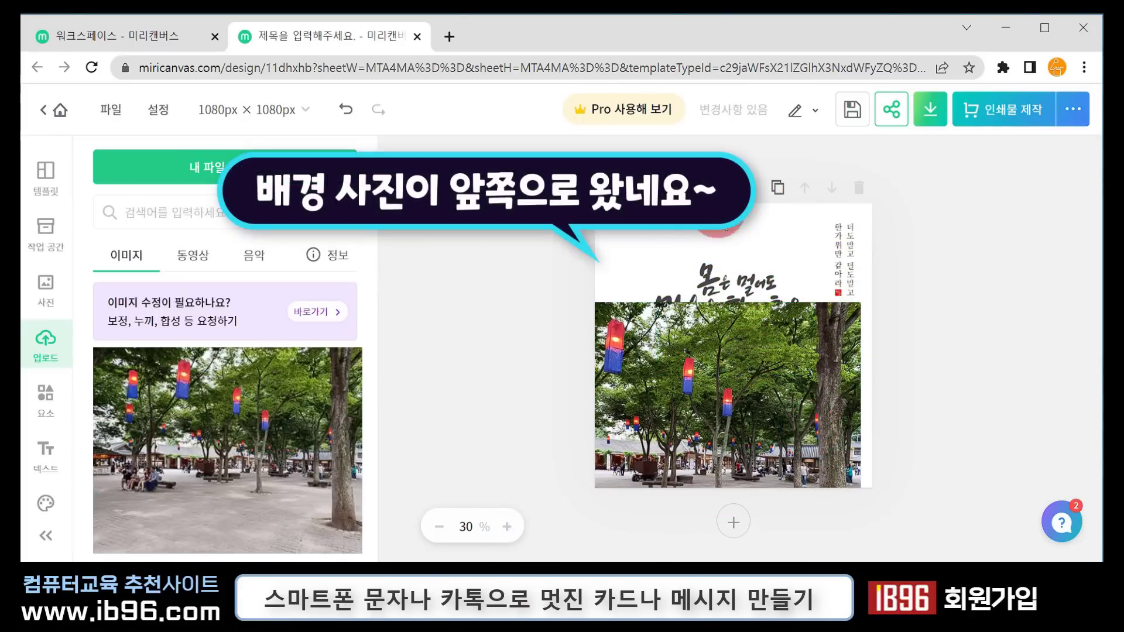
left_click(626, 435)
left_click(846, 226)
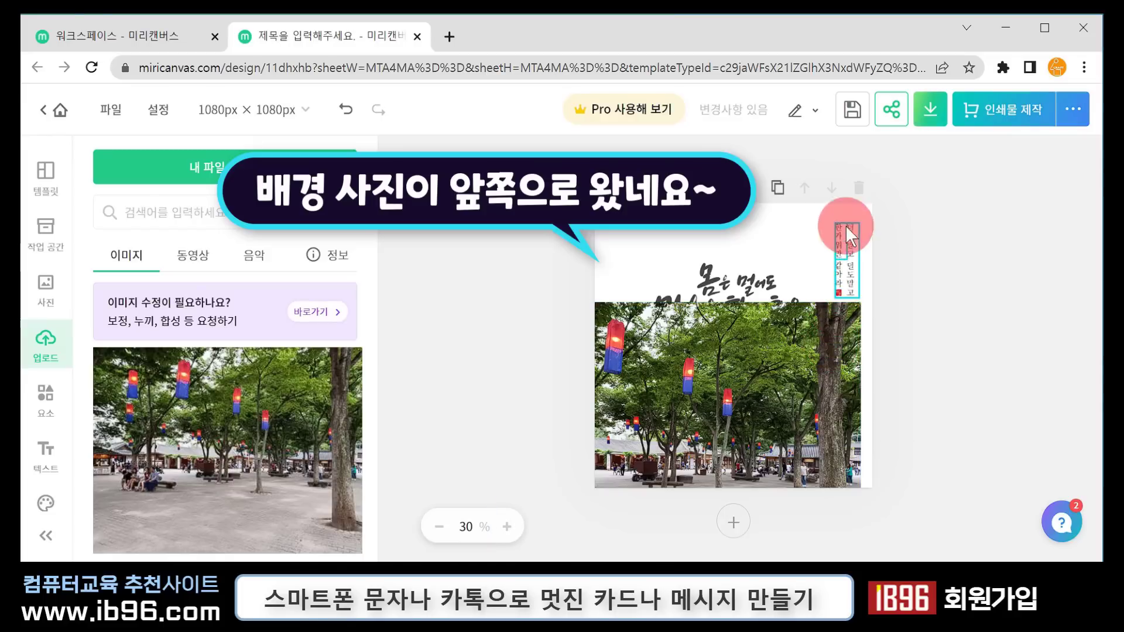
left_click(718, 266)
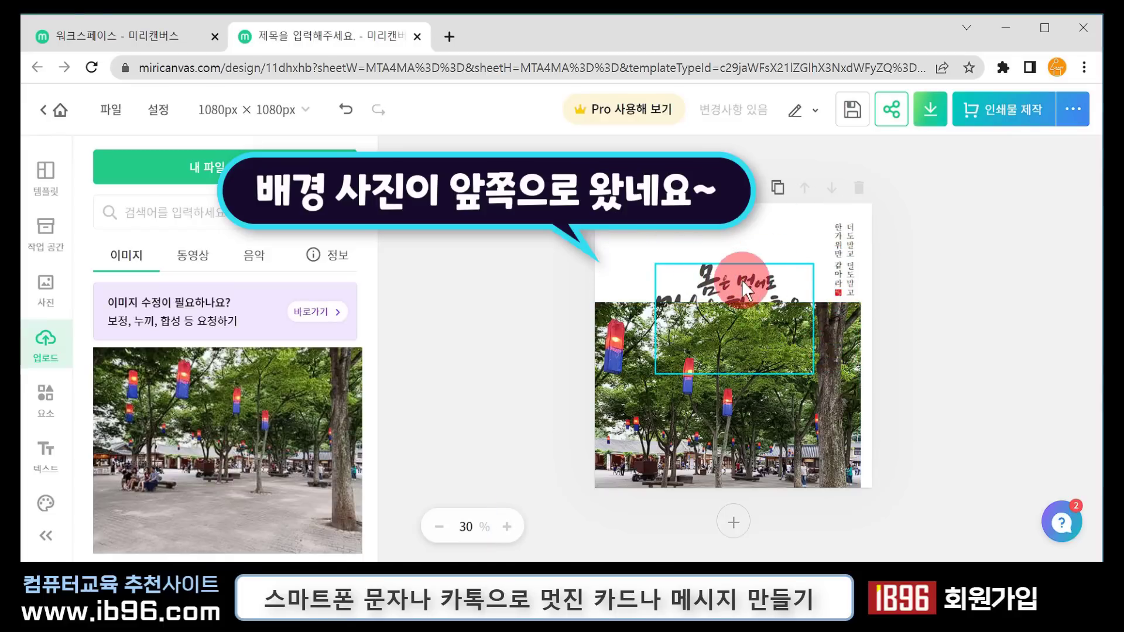
left_click(831, 241)
left_click(807, 247)
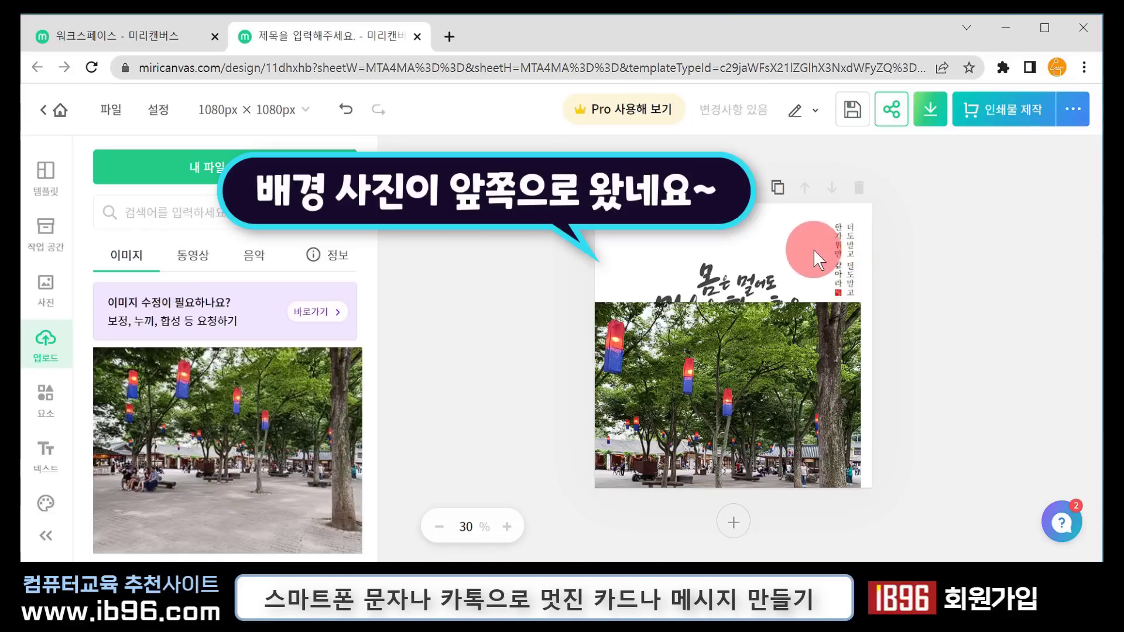
left_click(759, 356)
mouse_move(746, 398)
left_mouse_down()
mouse_move(771, 308)
mouse_move(754, 391)
left_mouse_up()
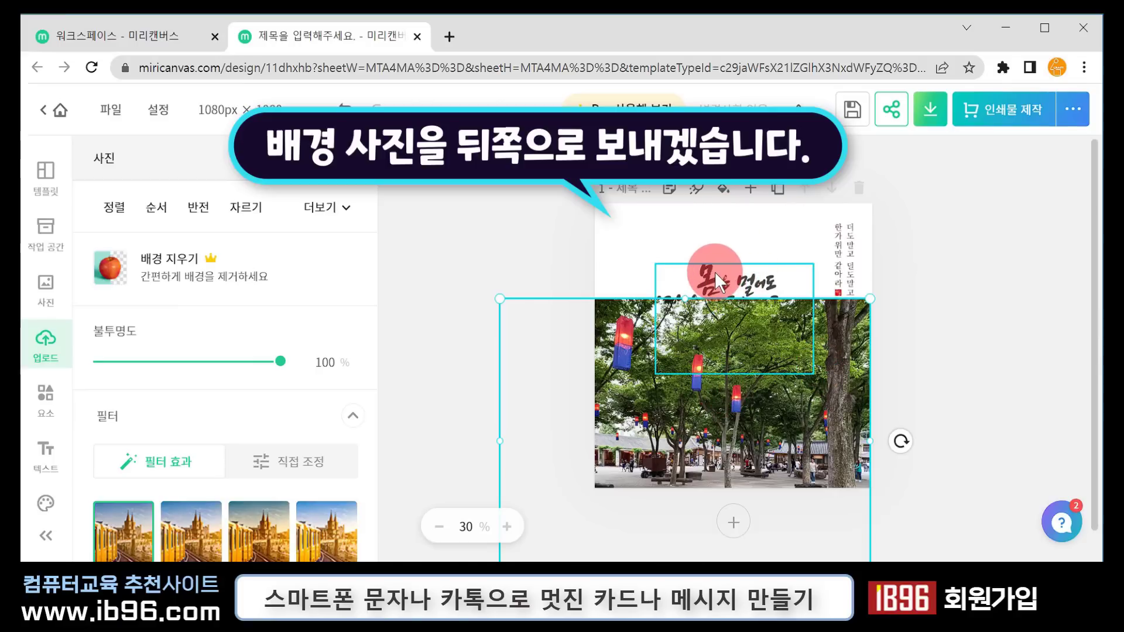
- Send the photo to the very back (맨 뒤로 보내기) and move it up to fill the card behind the lettering
right_click(758, 381)
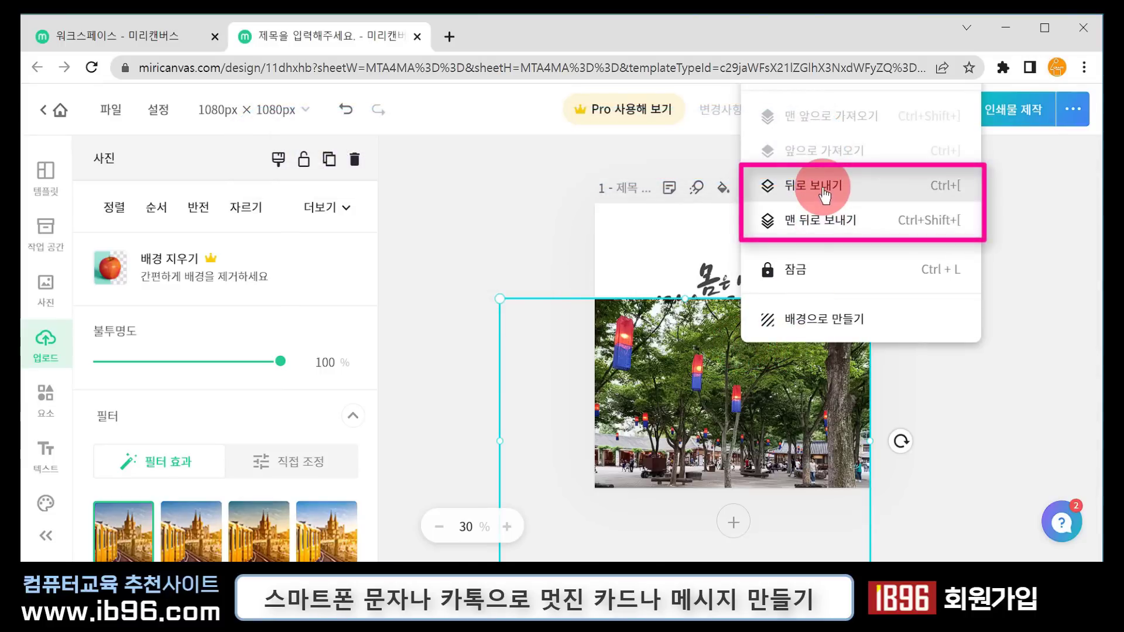
left_click(810, 221)
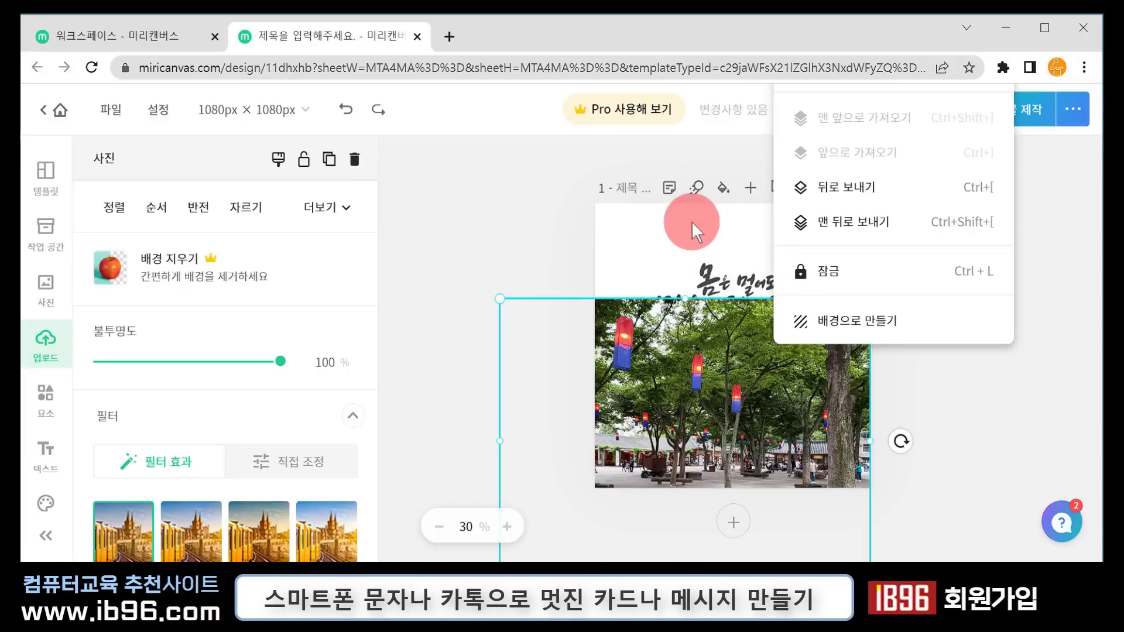
left_click(878, 222)
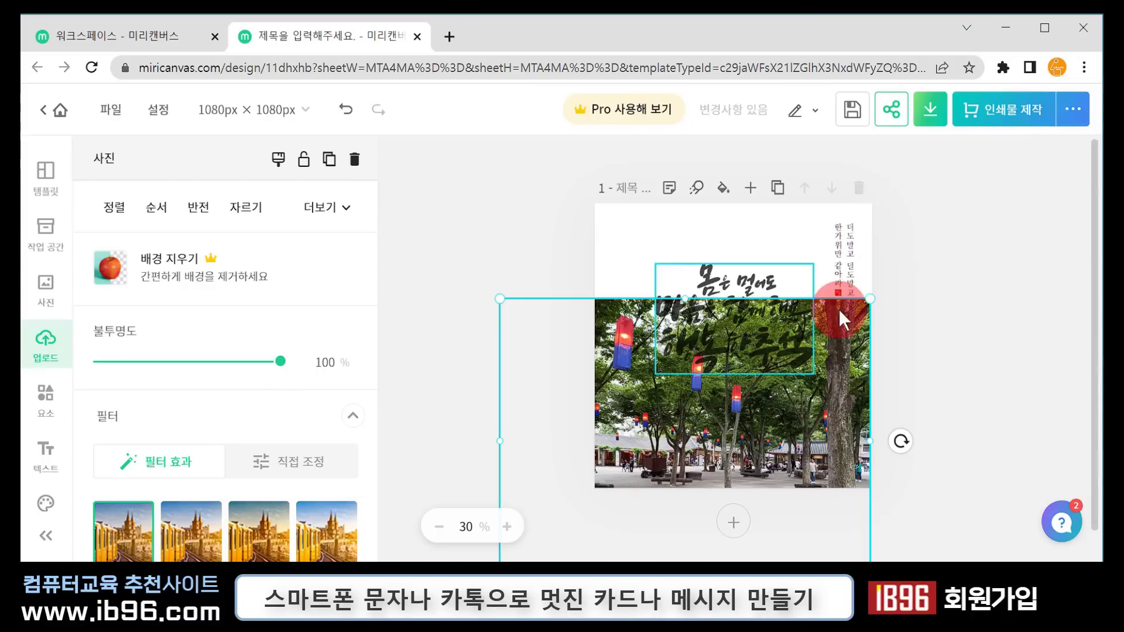
left_click_drag(795, 451, 752, 301)
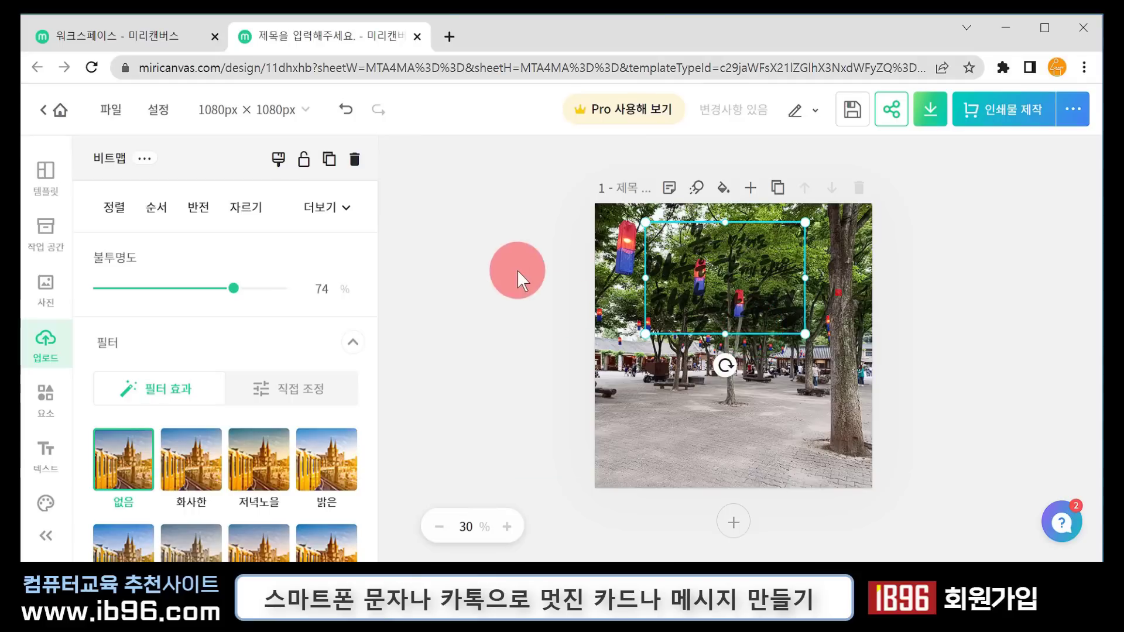
- Move the photo down off the lettering and compare the settings of the calligraphy image with those of the vertical text group
left_click_drag(727, 309, 718, 330)
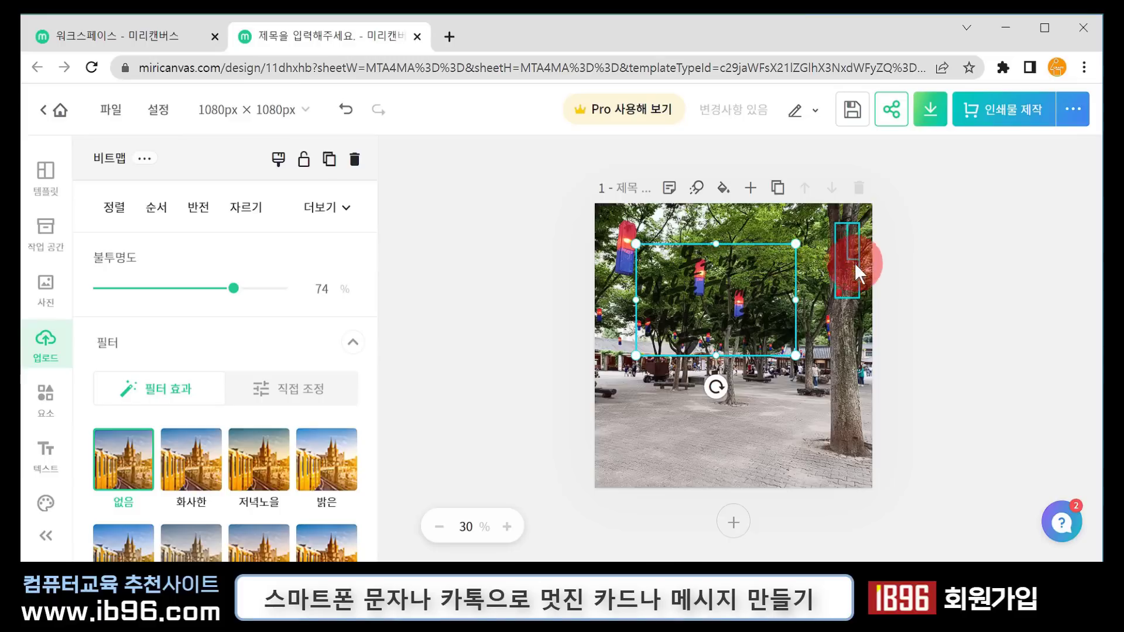
left_click(848, 247)
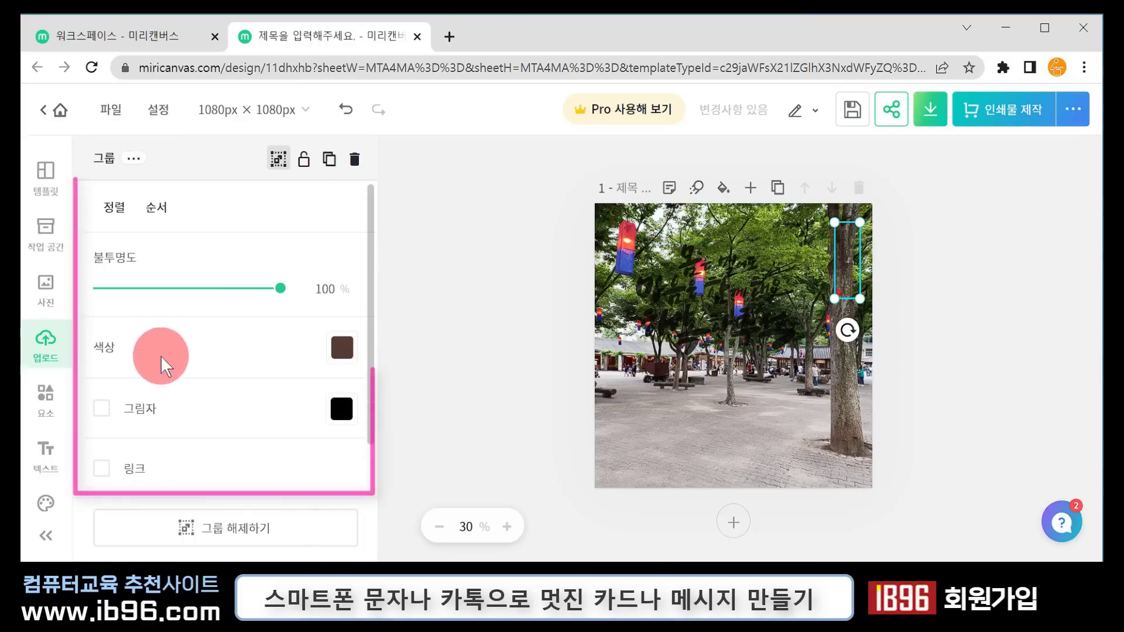
left_click_drag(683, 394, 708, 527)
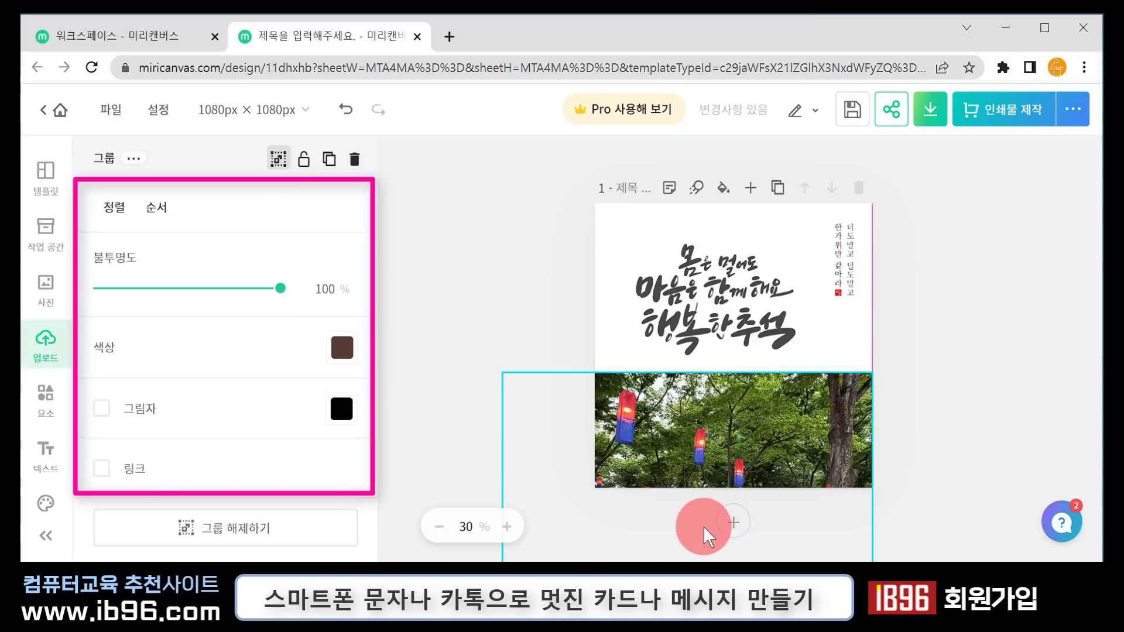
left_click(722, 304)
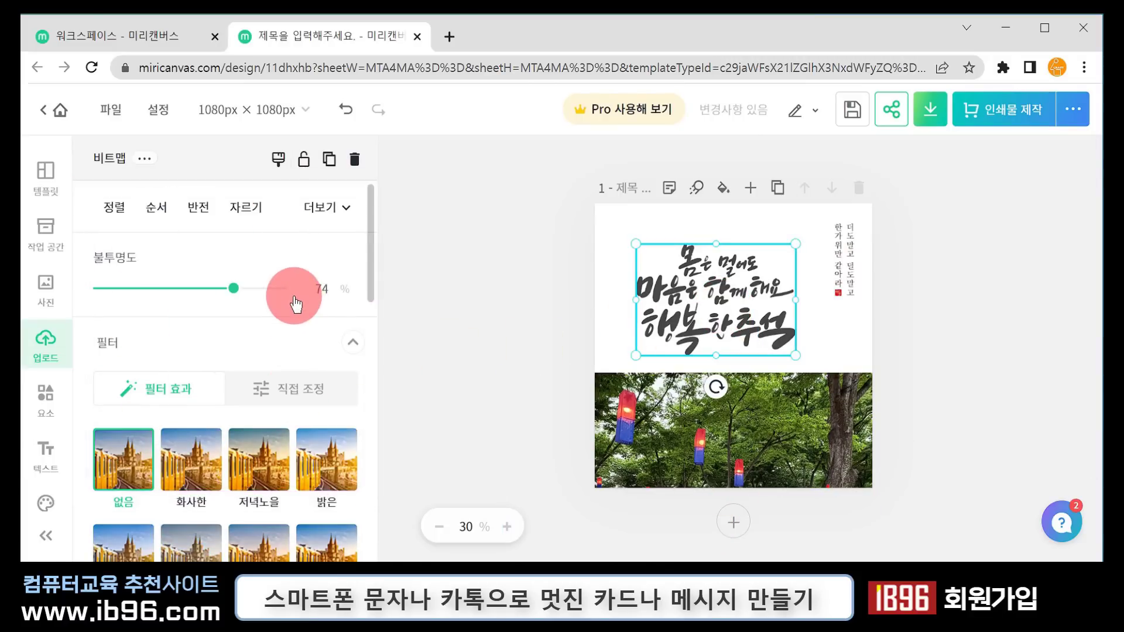
left_click(848, 268)
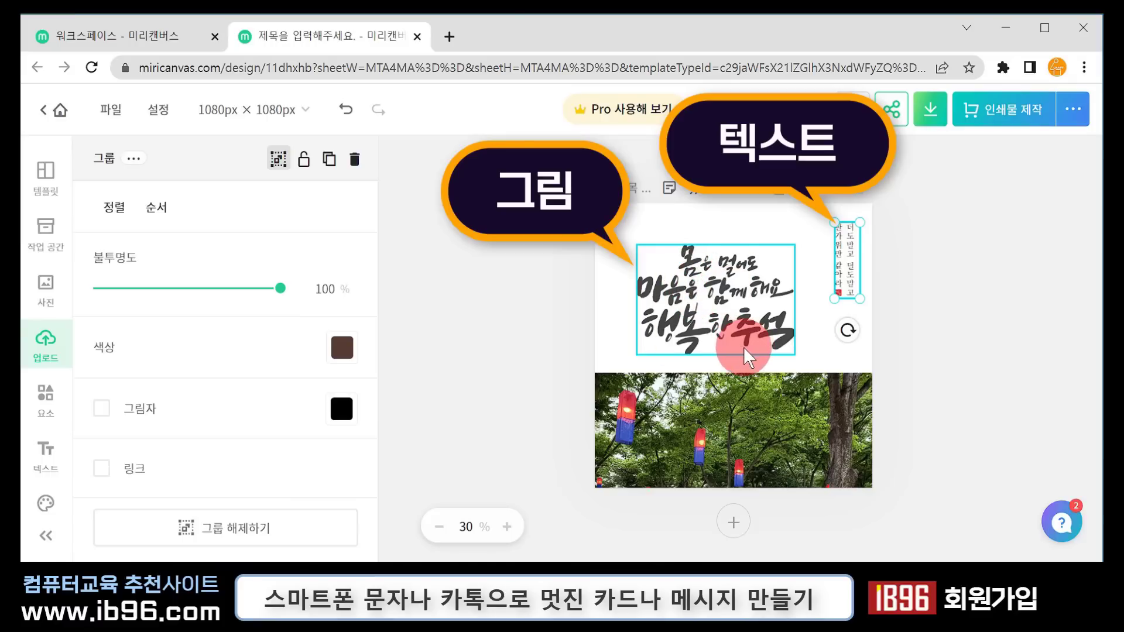
left_click(855, 265)
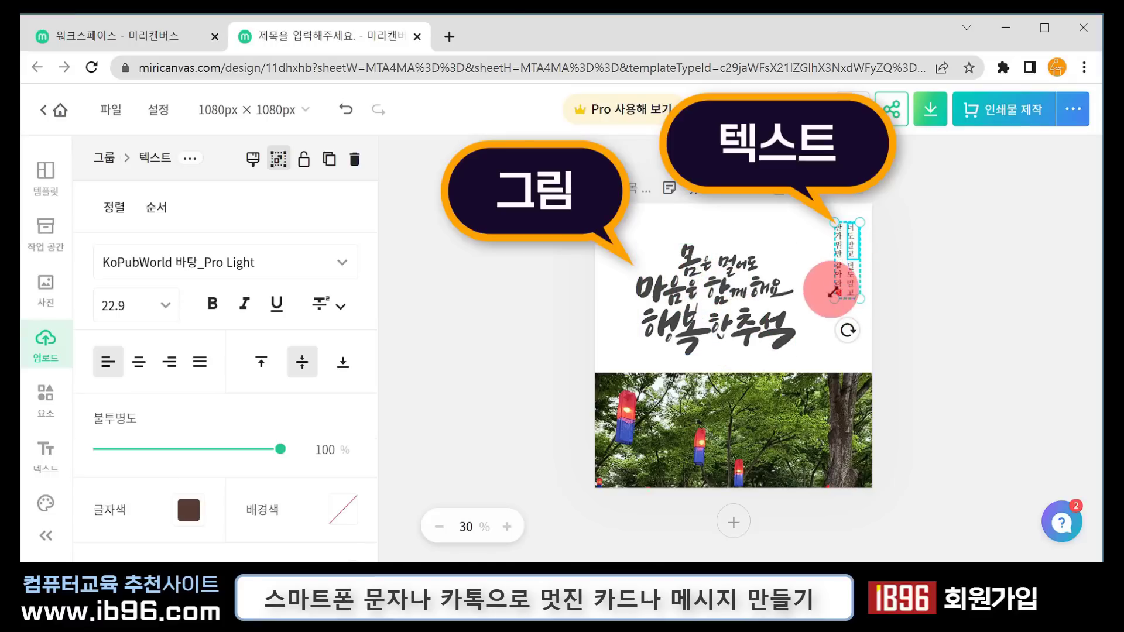
double_click(859, 295)
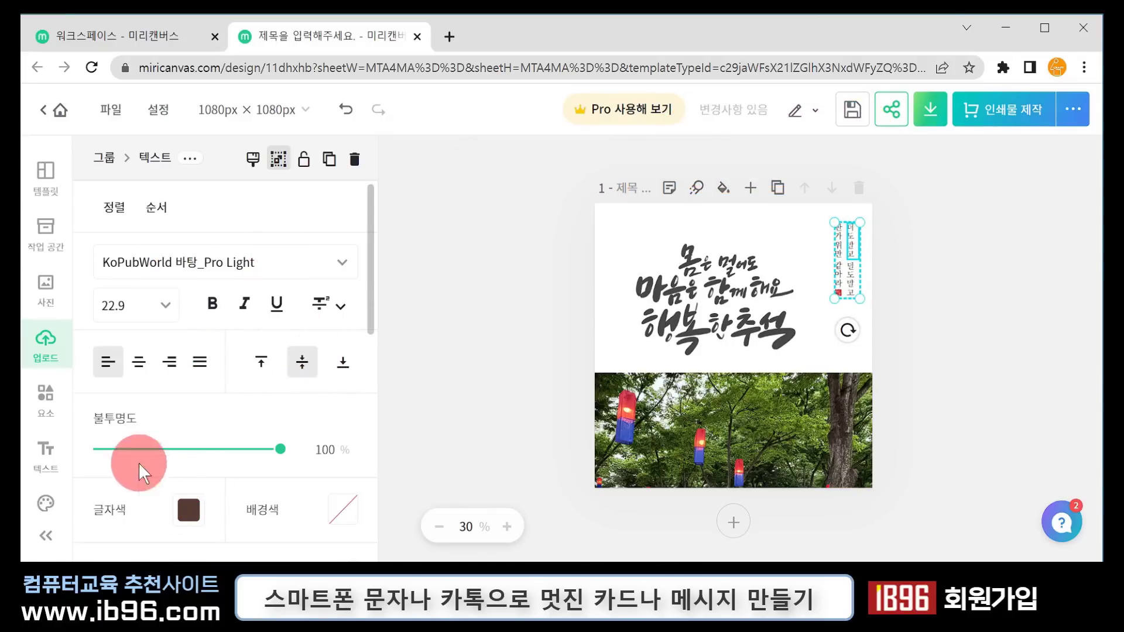
- Move the calligraphy lettering onto the paved ground in the lower-left part of the photo
left_click(745, 313)
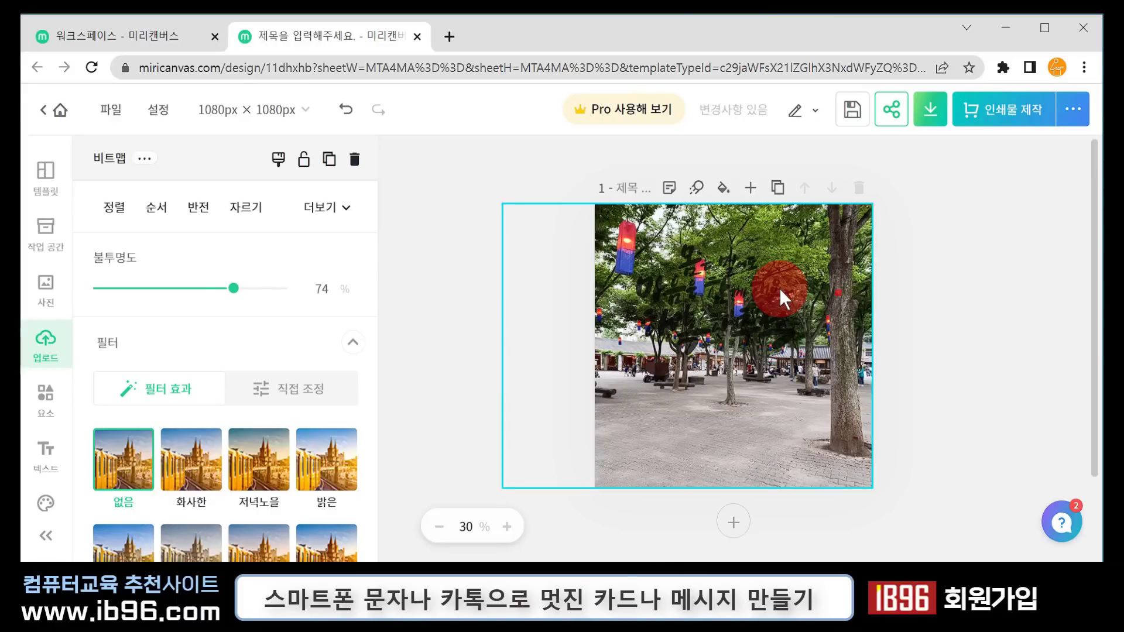
left_click_drag(778, 288, 731, 402)
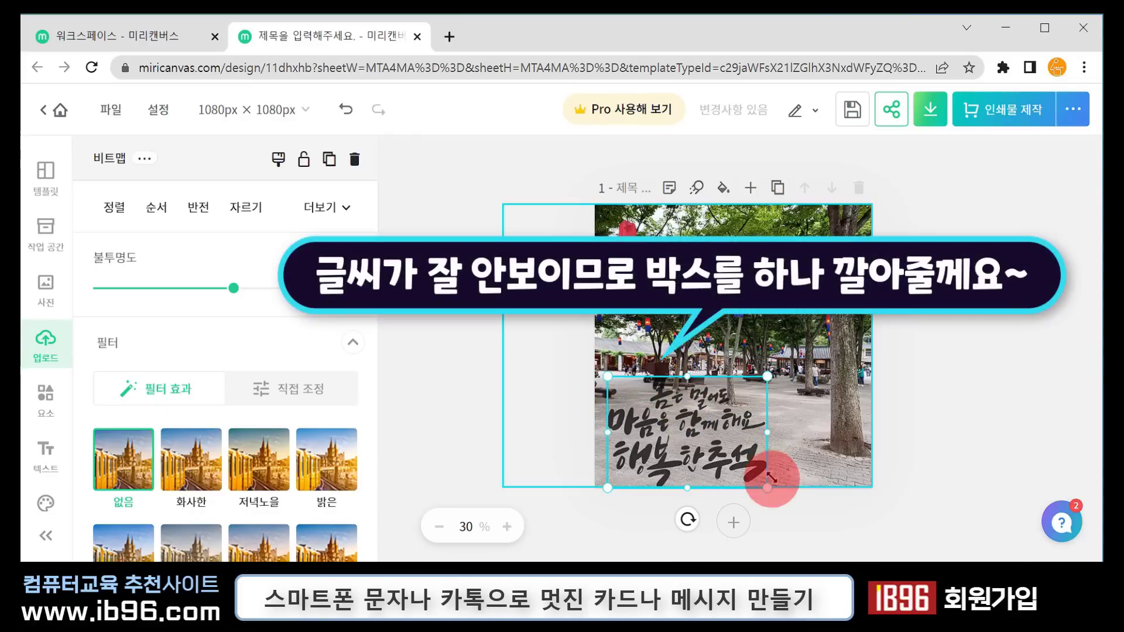
left_click_drag(733, 467, 730, 459)
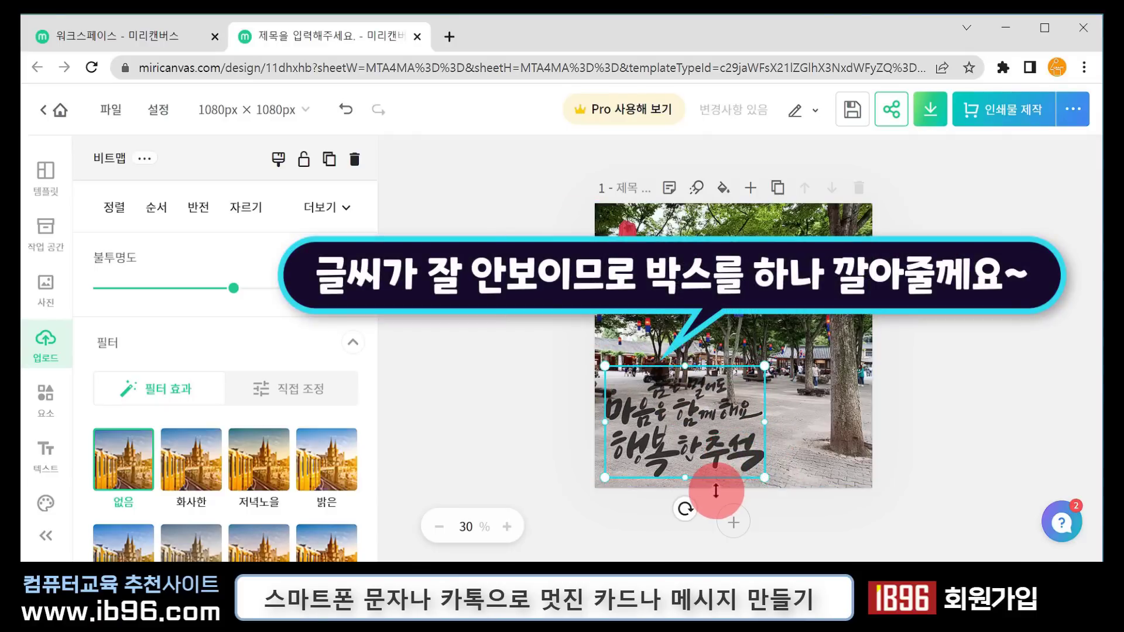
left_click_drag(234, 289, 250, 294)
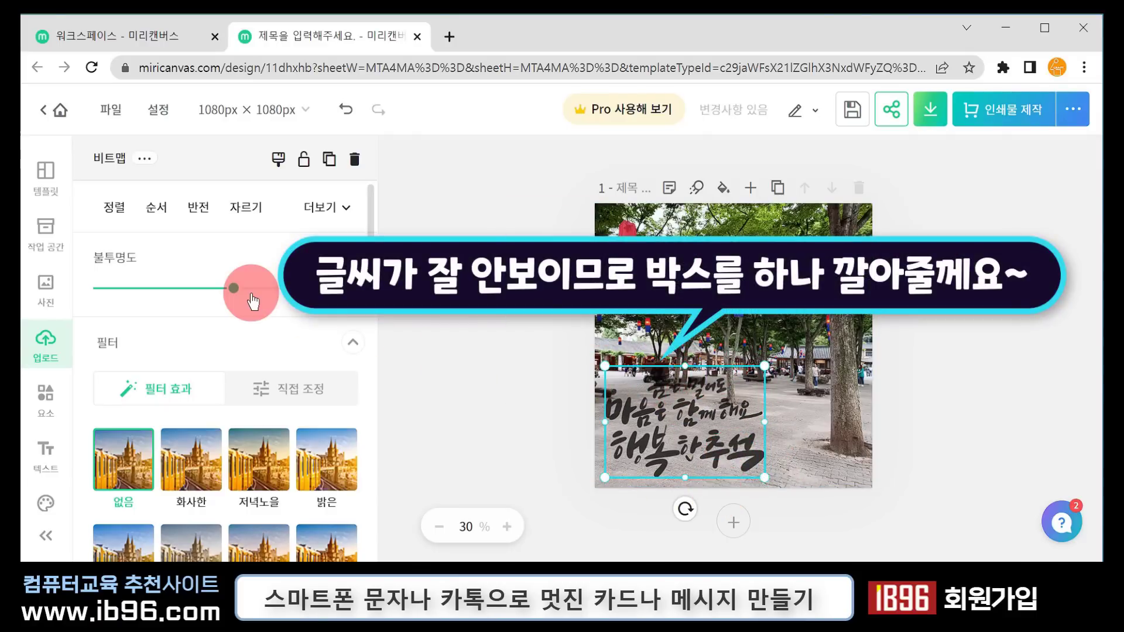
- Add a square from the basic shapes (기본 도형) to the card
left_click(51, 174)
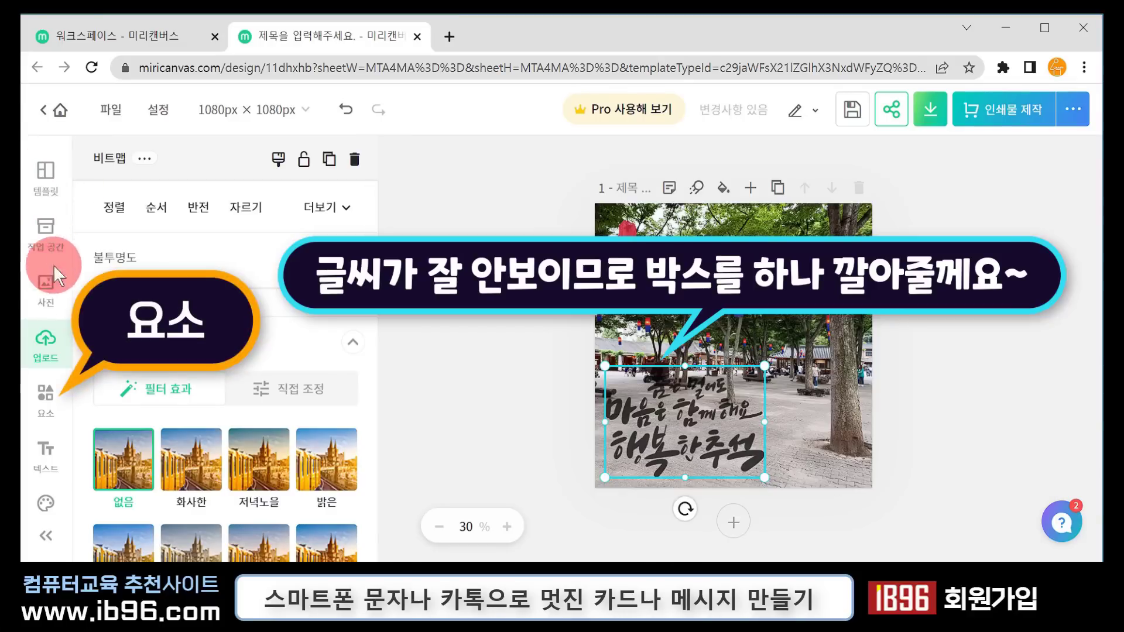
left_click(47, 403)
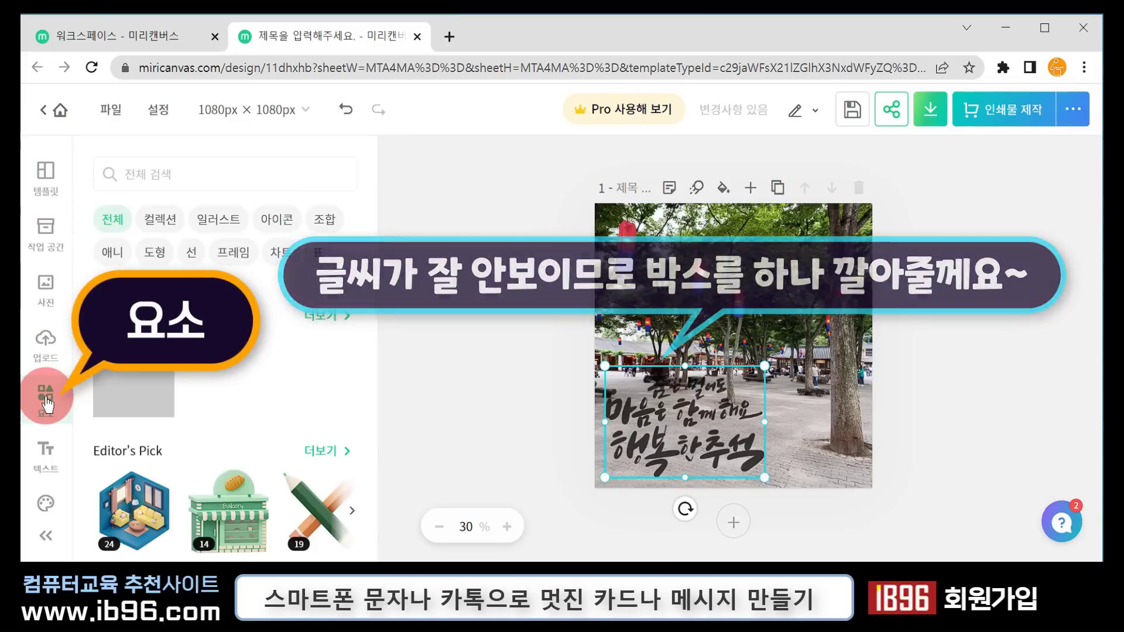
left_click(155, 255)
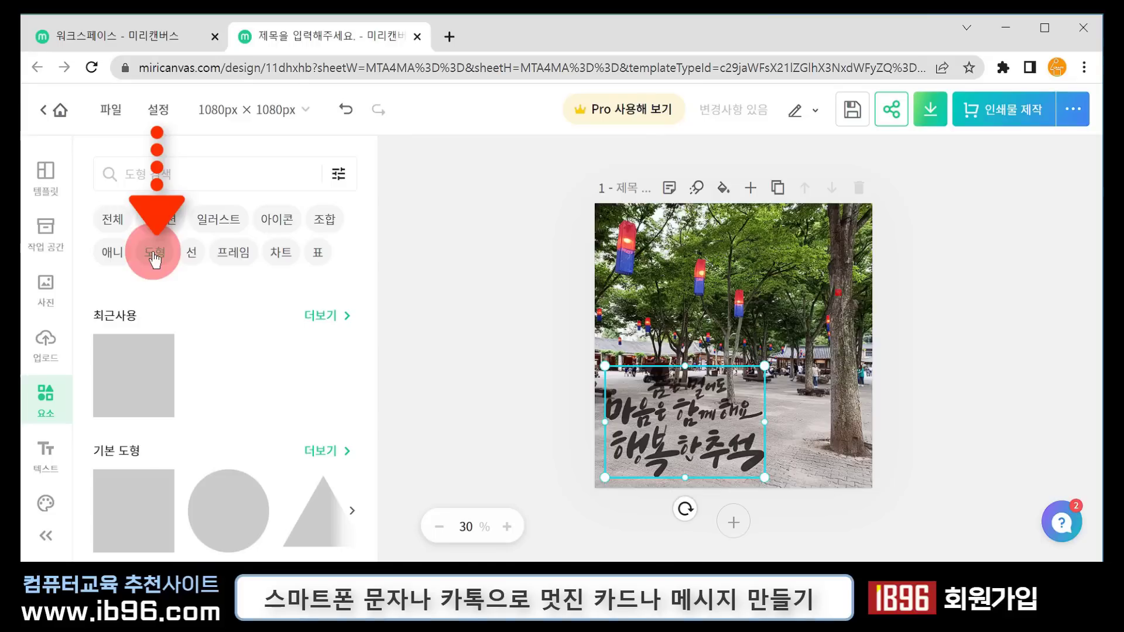
scroll(245, 371, "down", 5)
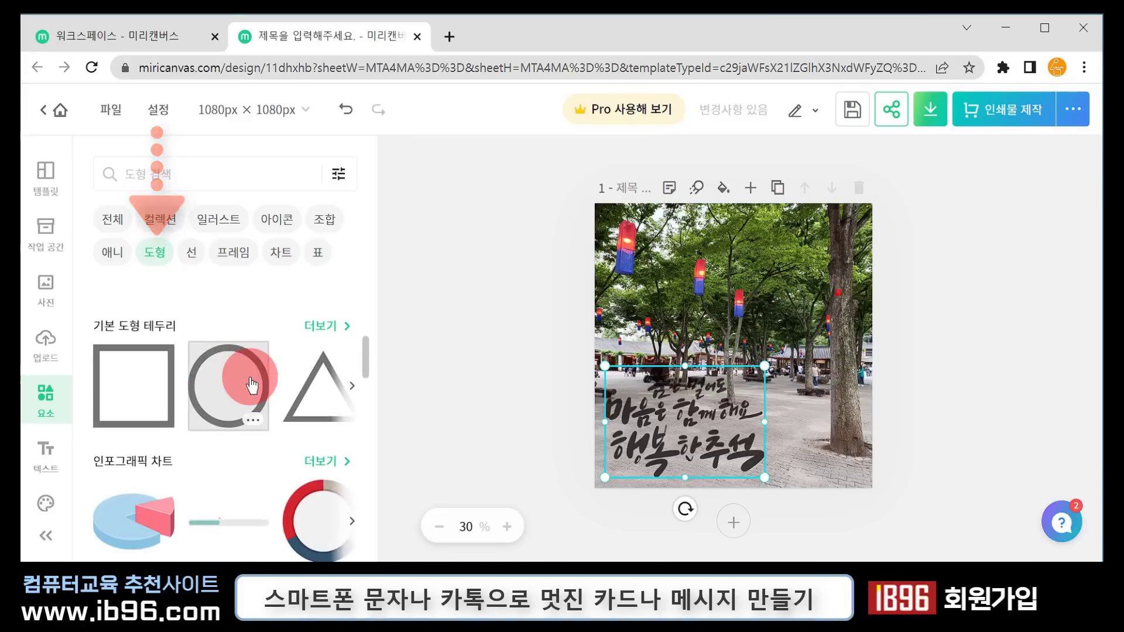
scroll(238, 377, "up", 3)
left_click(727, 355)
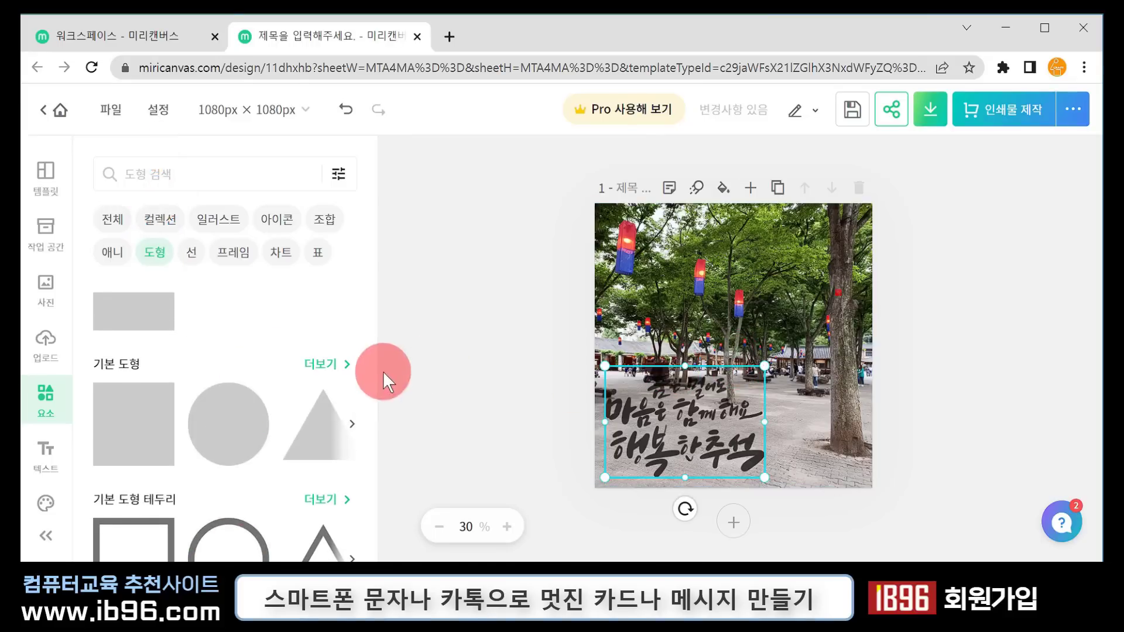
left_click(155, 428)
left_click(757, 325)
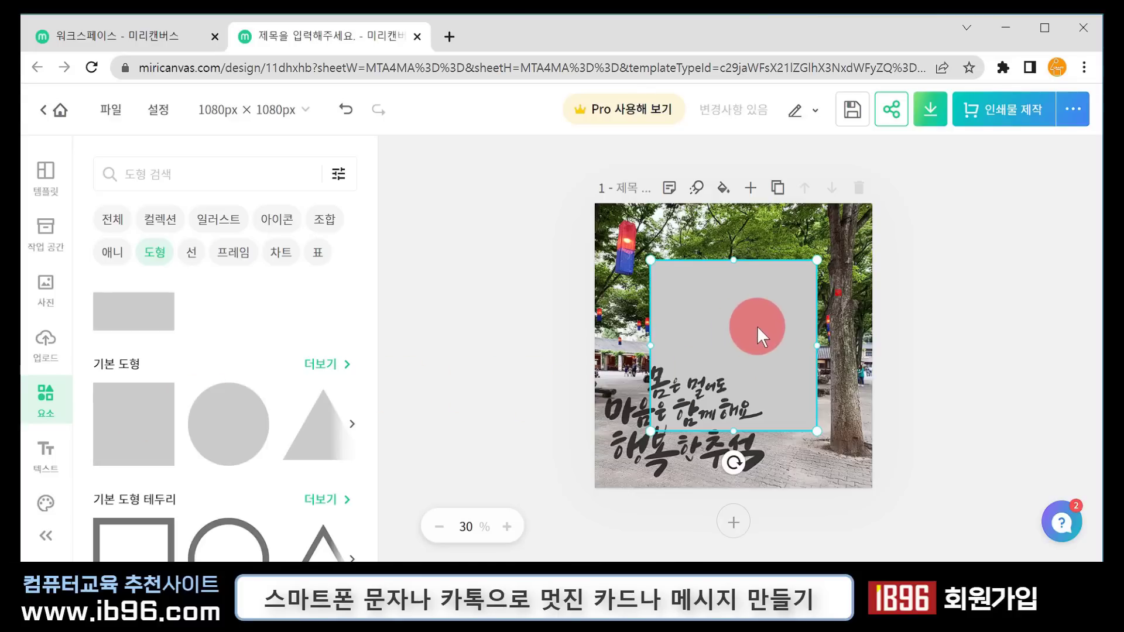
- Fill the square with white and move it down to the bottom edge of the card, partly over the lettering
mouse_move(762, 324)
left_mouse_down()
mouse_move(717, 380)
mouse_move(760, 321)
left_mouse_up()
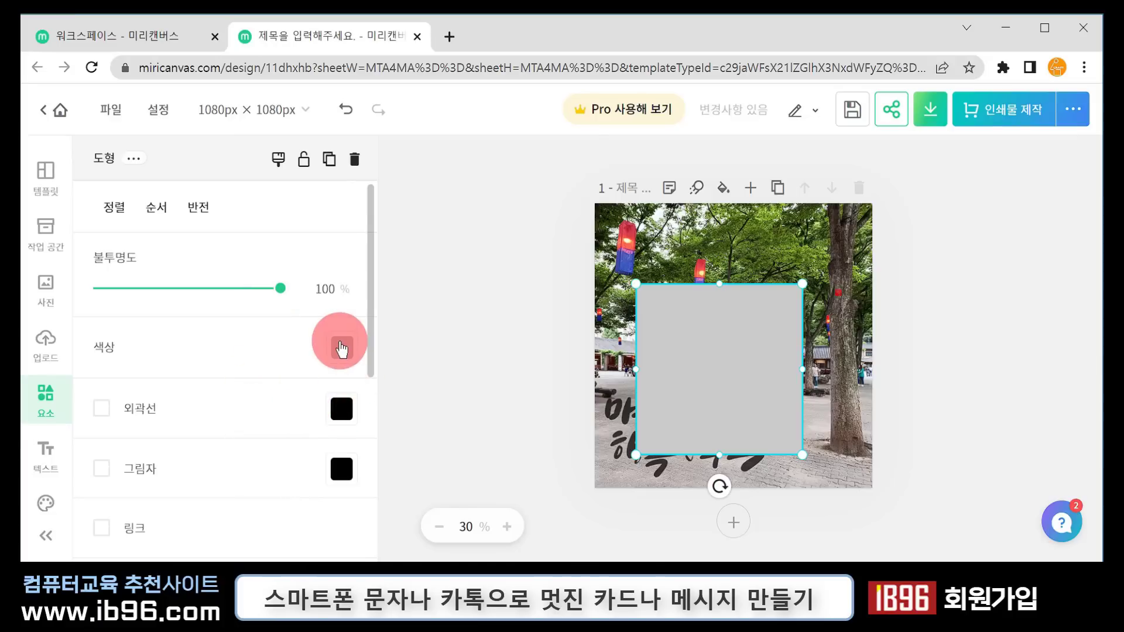
left_click(341, 347)
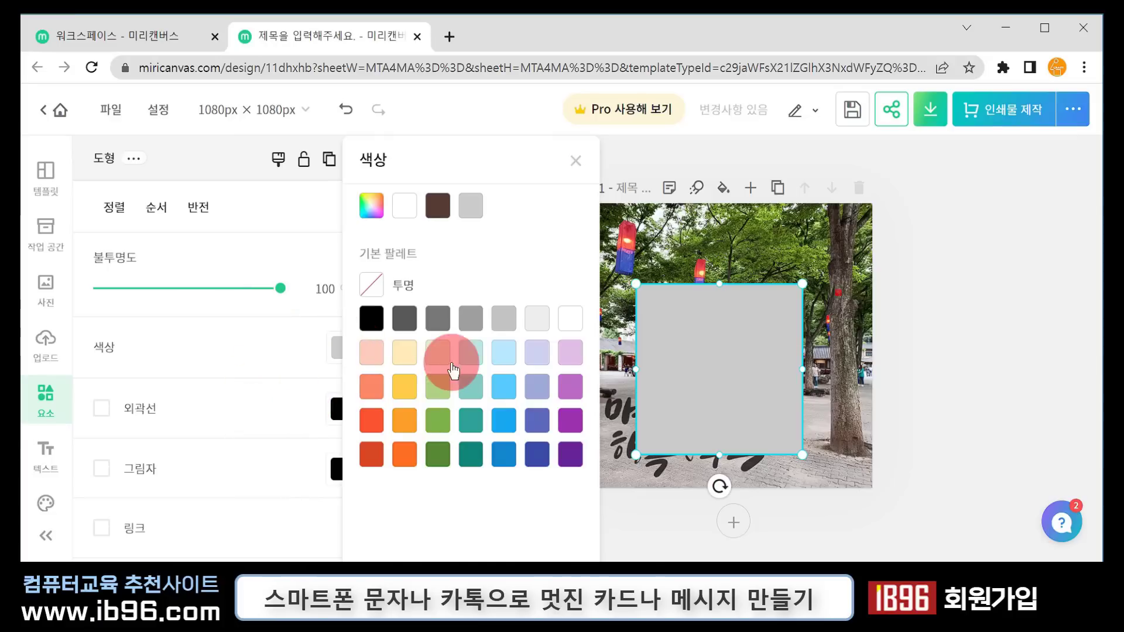
left_click(572, 321)
left_click(712, 367)
left_click_drag(701, 375, 623, 445)
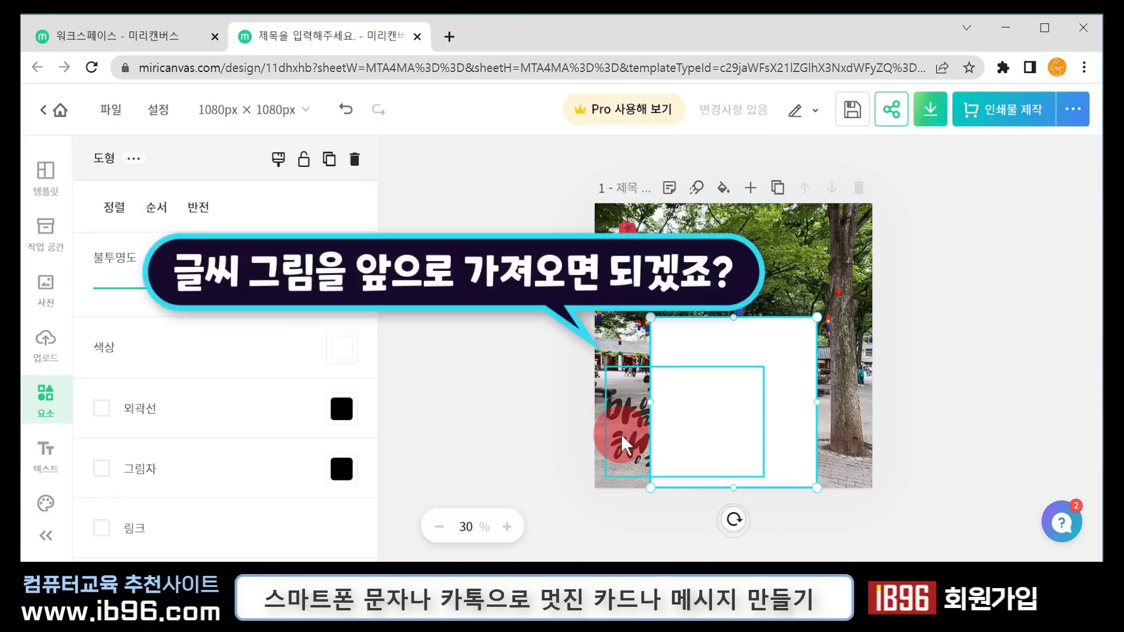
- Bring the calligraphy lettering to the very front (맨 앞으로 가져오기), above the white box
left_click(621, 440)
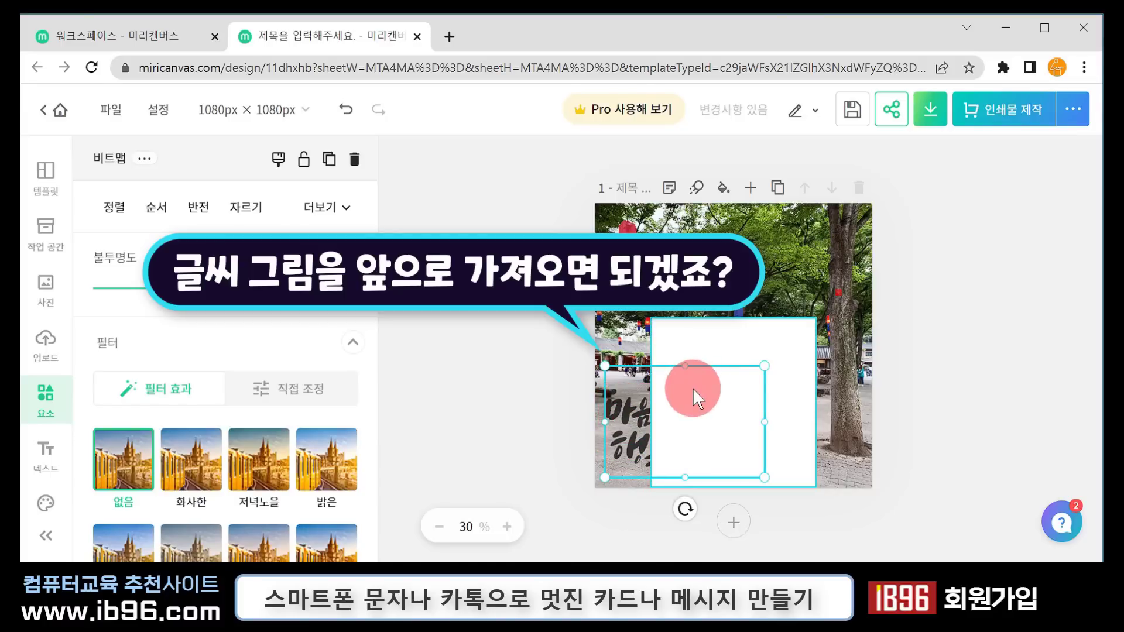
left_click(620, 414)
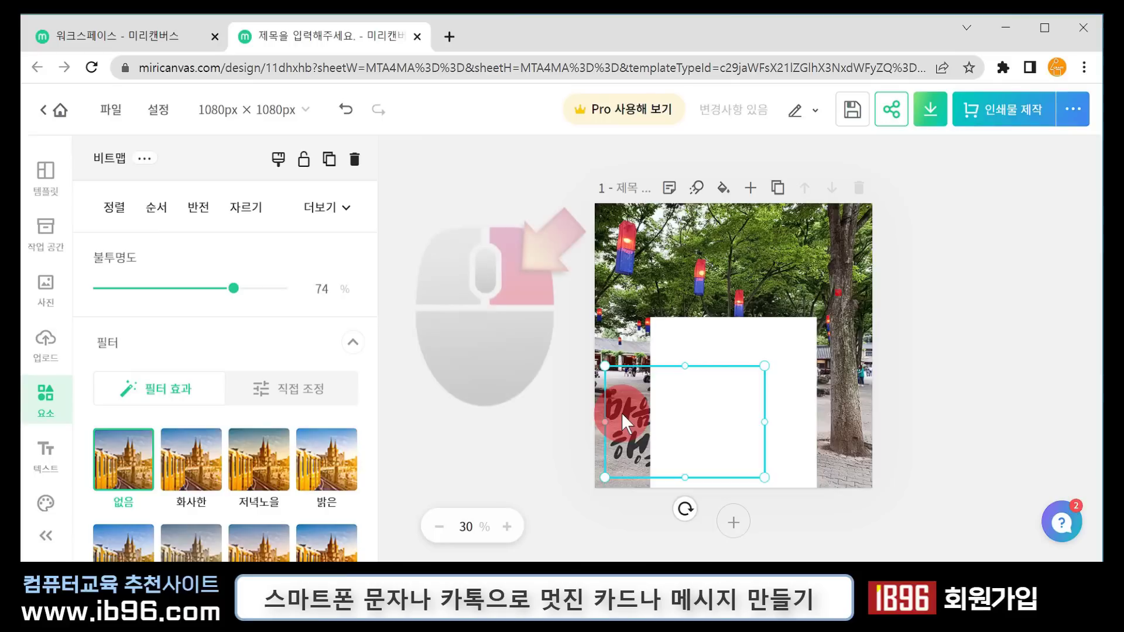
right_click(620, 413)
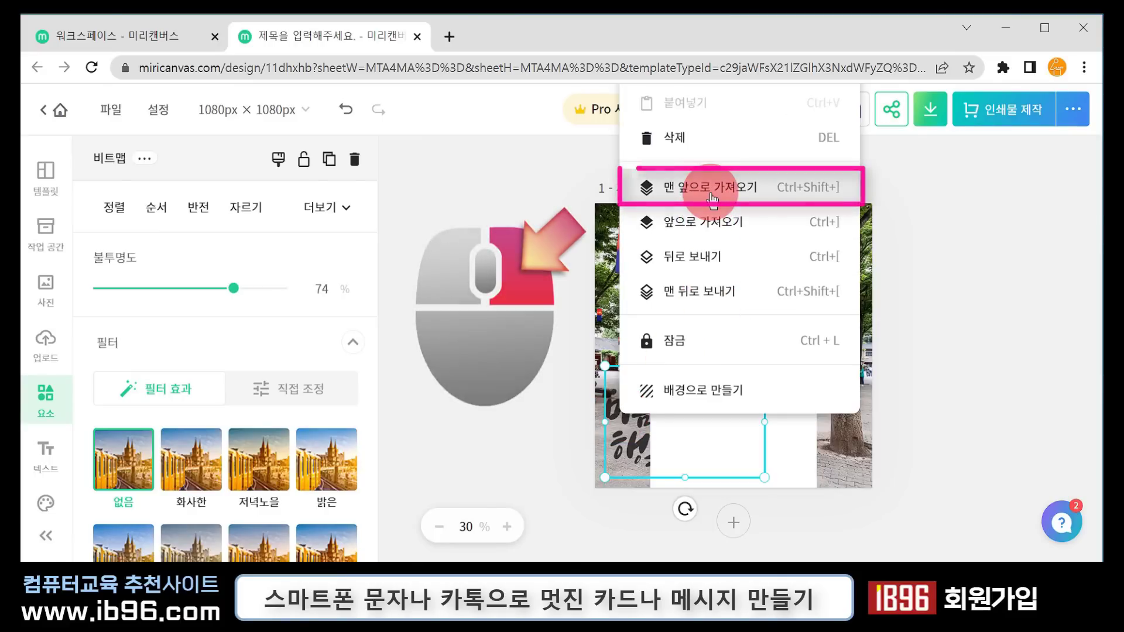
left_click(711, 194)
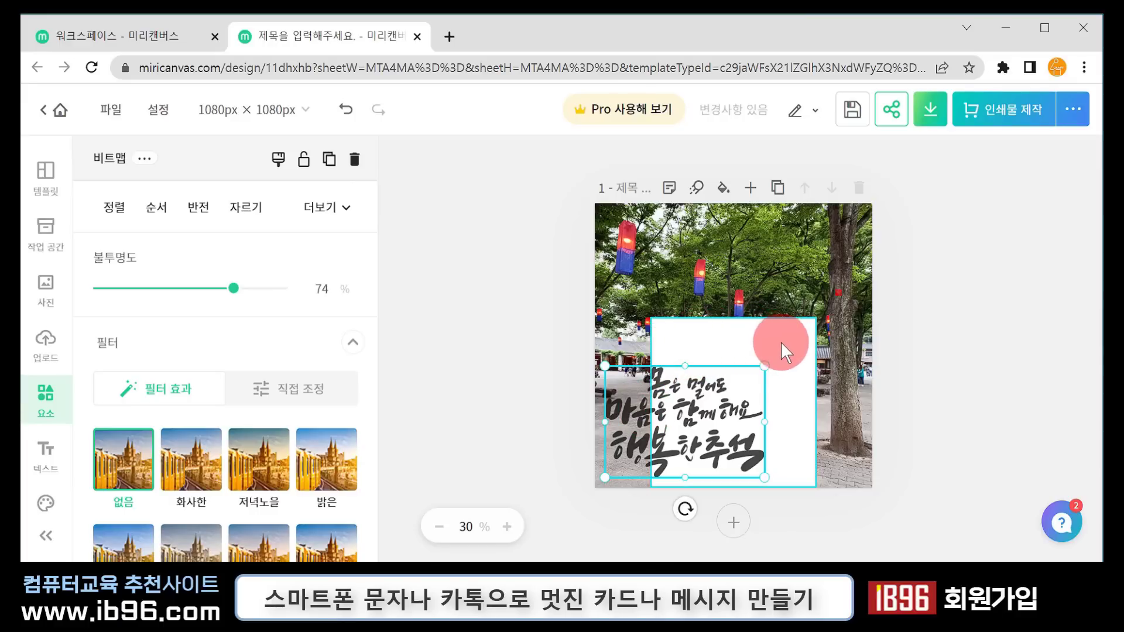
- Resize the white box so it frames the whole calligraphy lettering in the card's lower-left corner
left_click(708, 329)
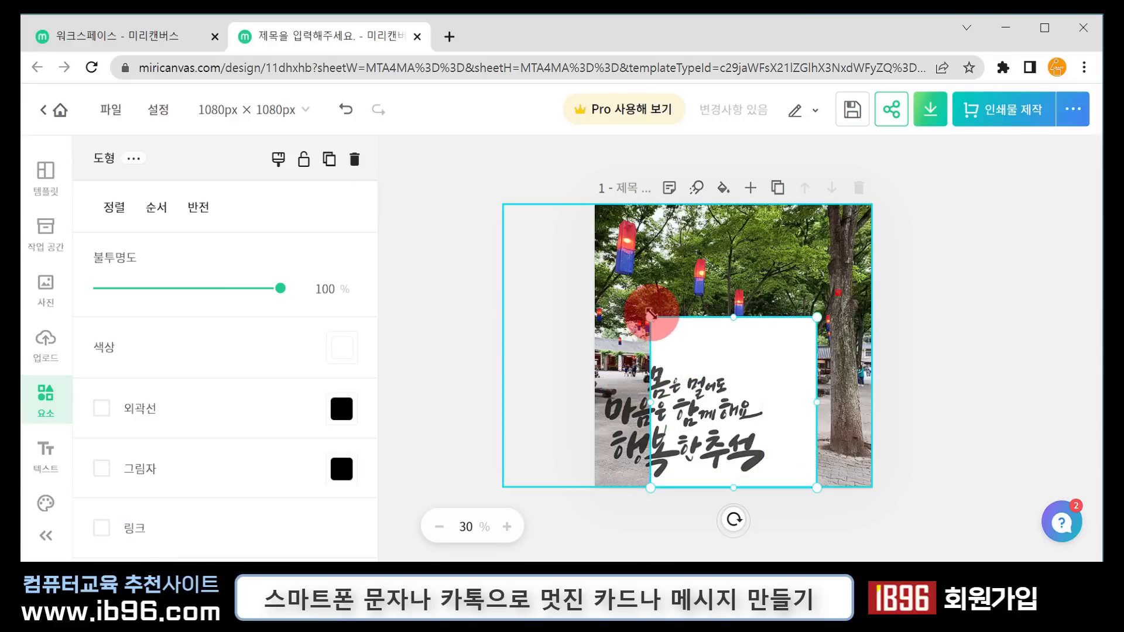
mouse_move(649, 316)
left_mouse_down()
mouse_move(609, 354)
mouse_move(638, 328)
mouse_move(608, 339)
mouse_move(640, 304)
left_mouse_up()
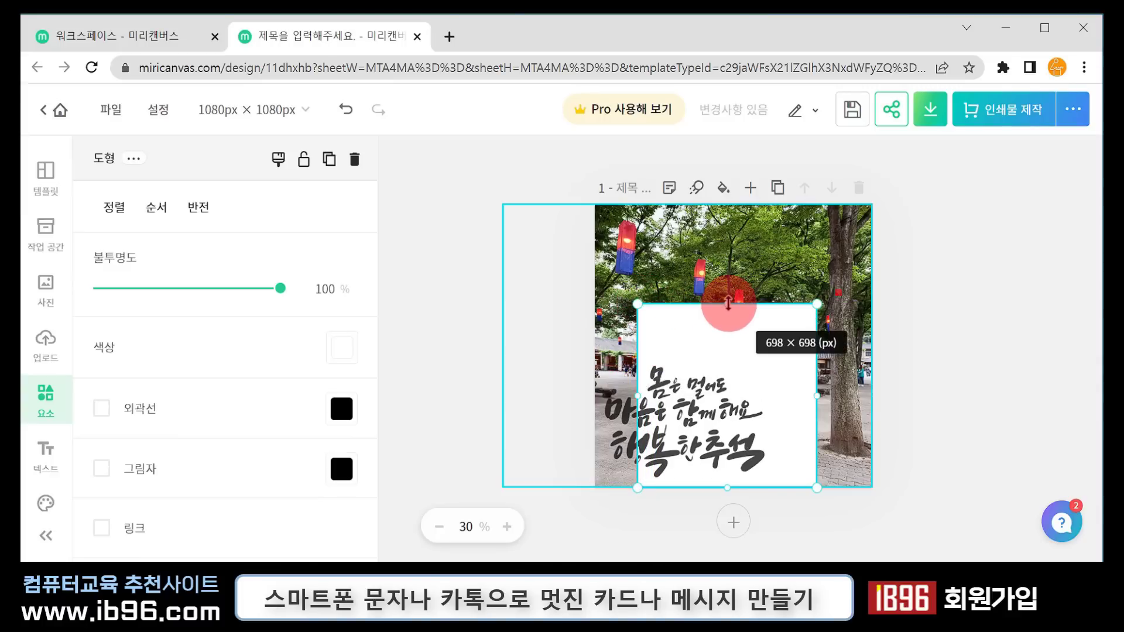
left_click_drag(728, 304, 728, 343)
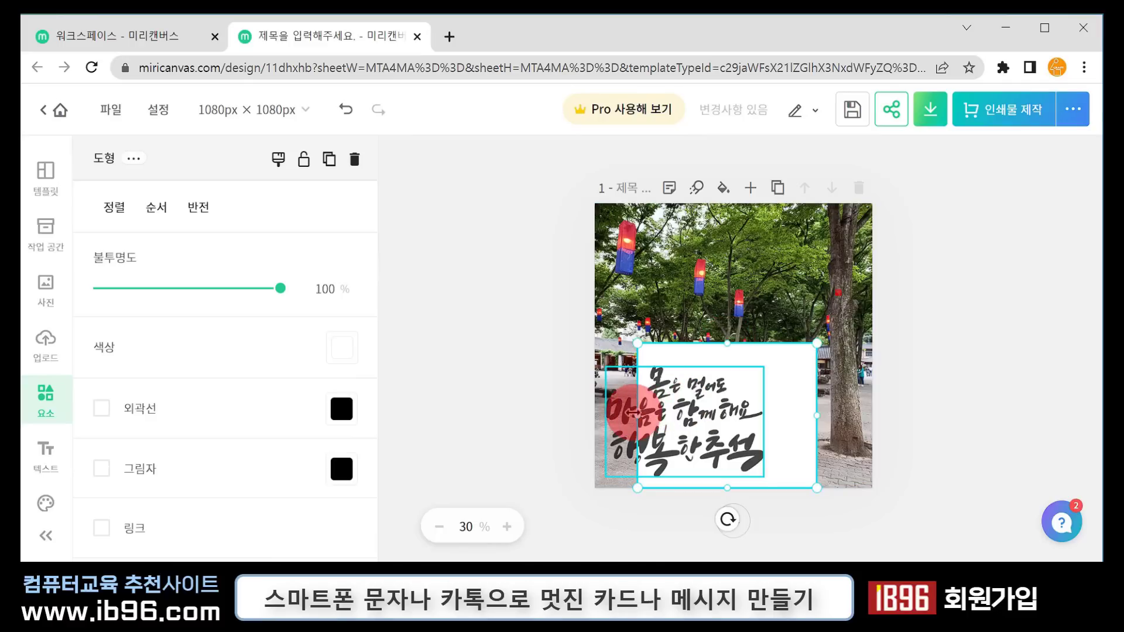
left_click_drag(638, 416, 595, 417)
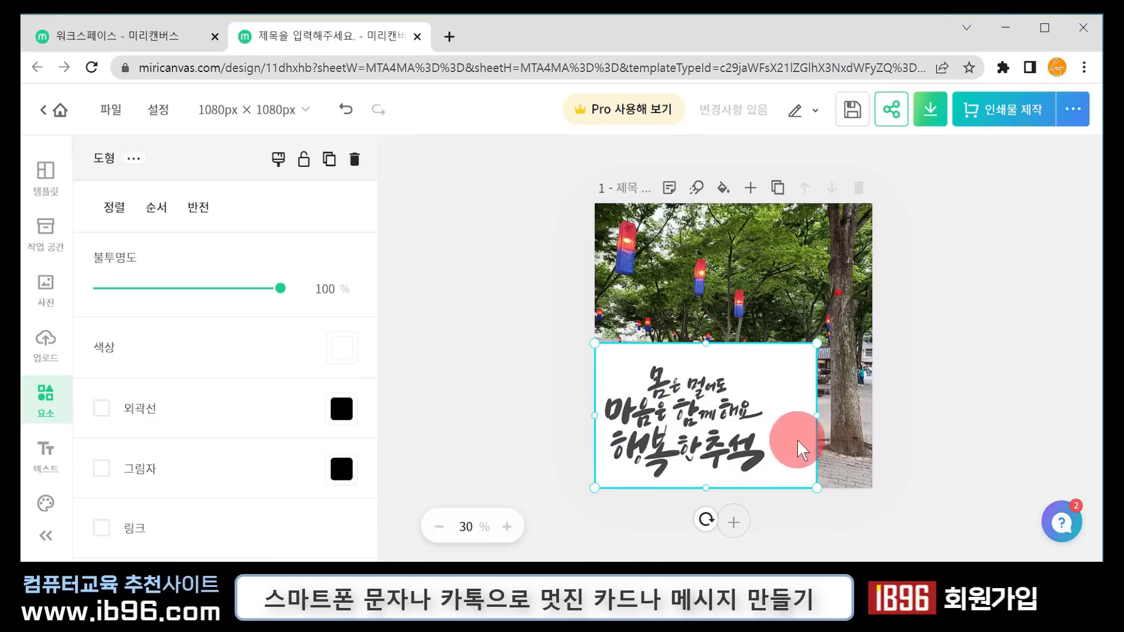
left_click_drag(819, 420, 782, 420)
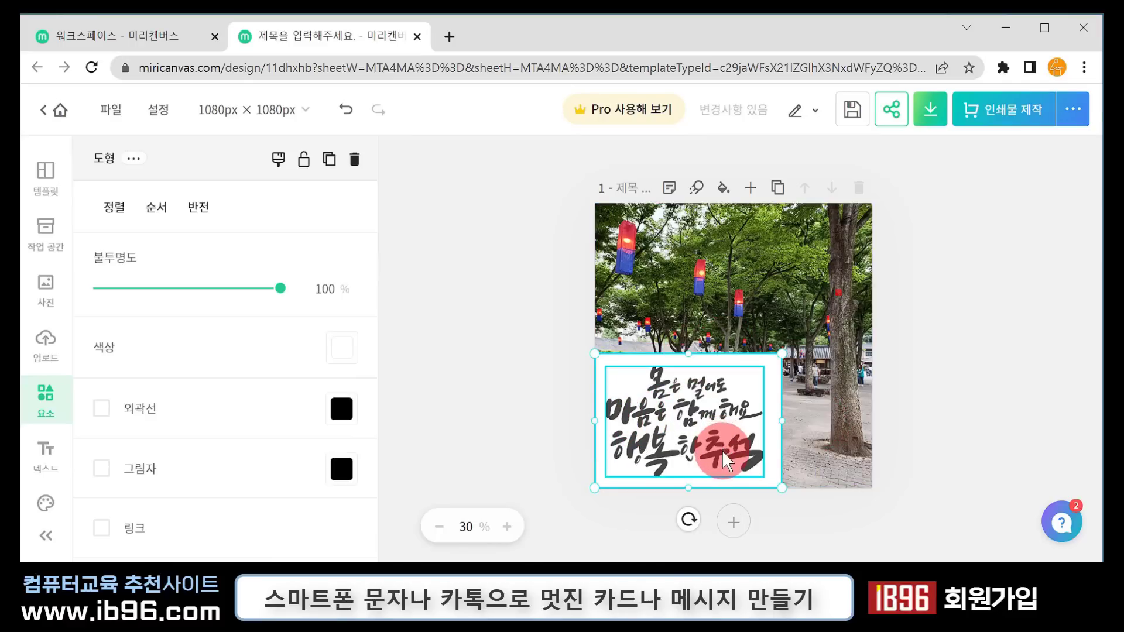
left_click(1007, 396)
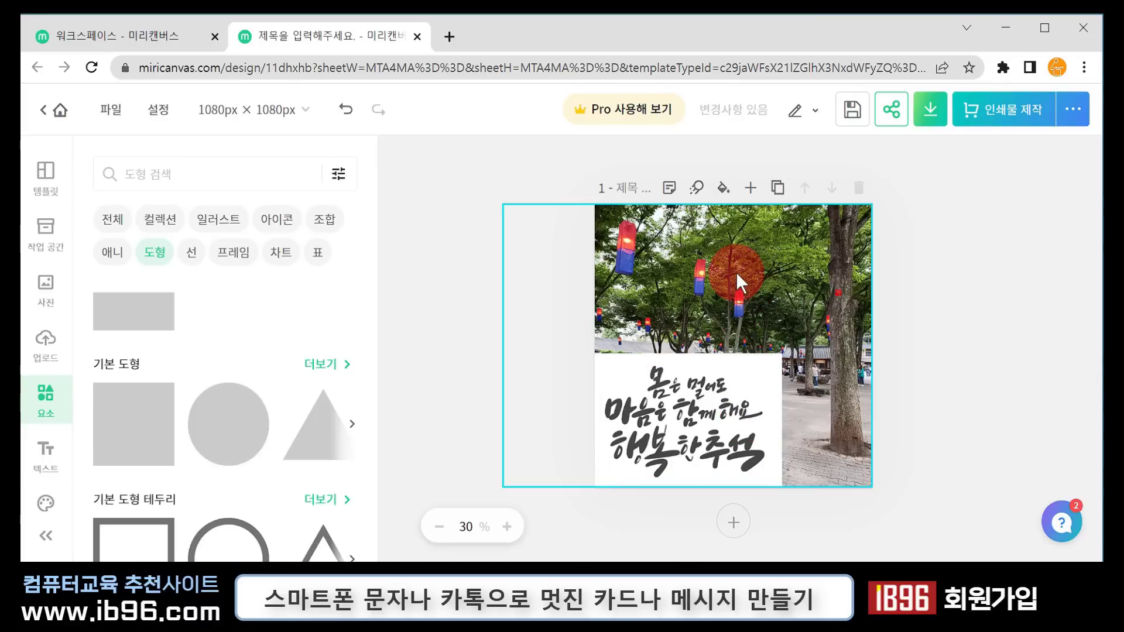
- Set the white box's opacity (불투명도) to 63%
left_click(773, 385)
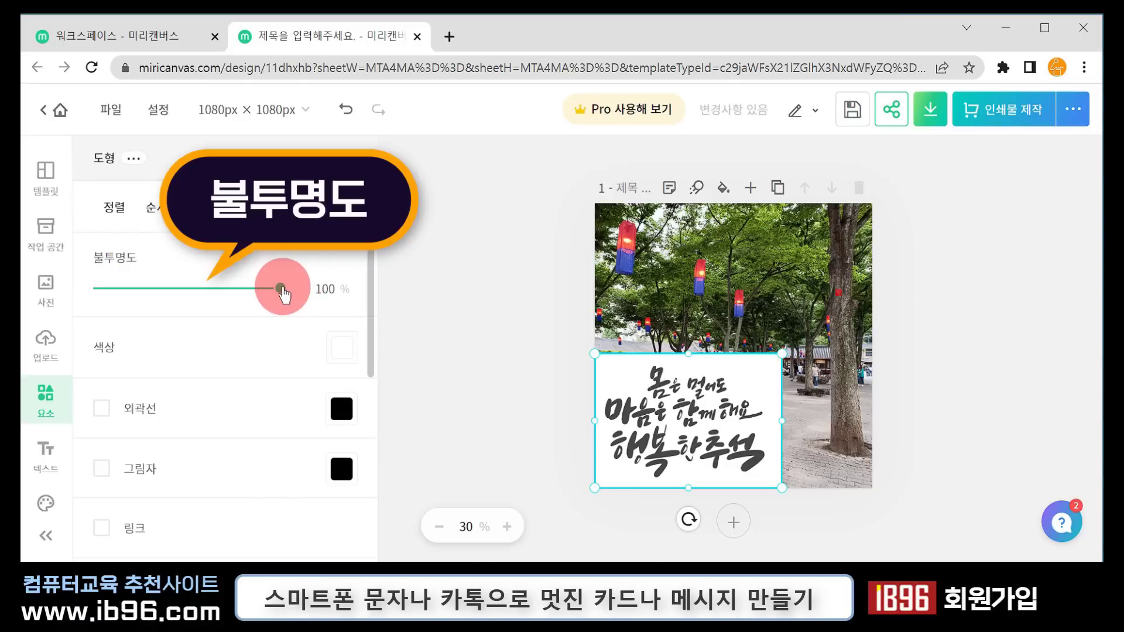
left_click_drag(280, 288, 197, 293)
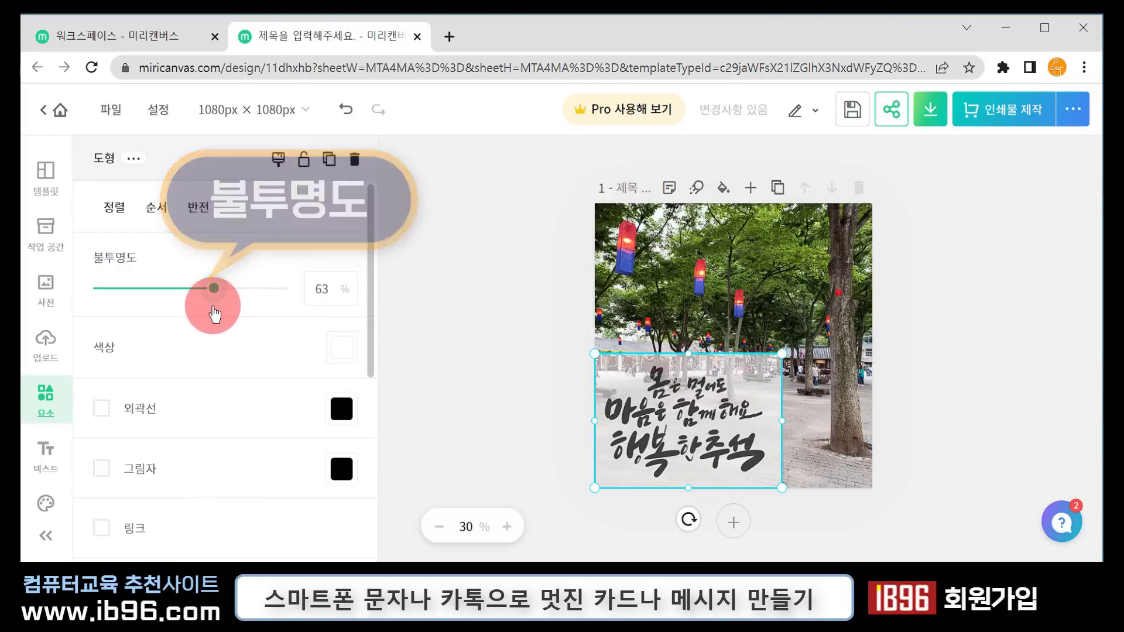
left_click(558, 311)
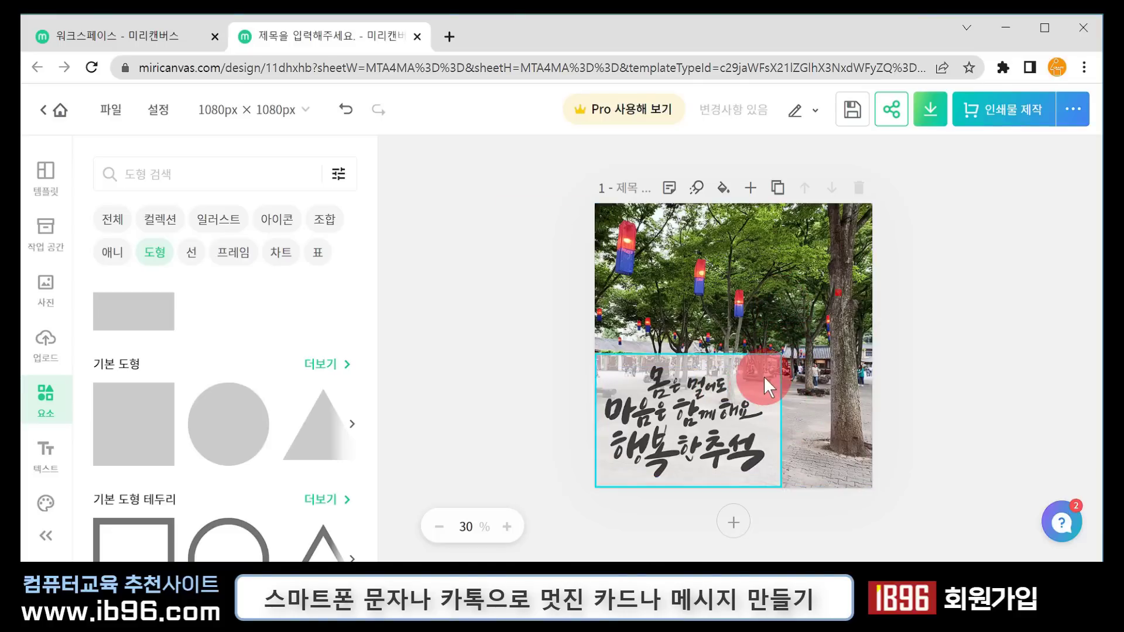
- Move the semi-transparent box to the upper-left part of the card and place the calligraphy lettering on it
left_click_drag(739, 411, 787, 247)
left_click_drag(720, 439, 715, 296)
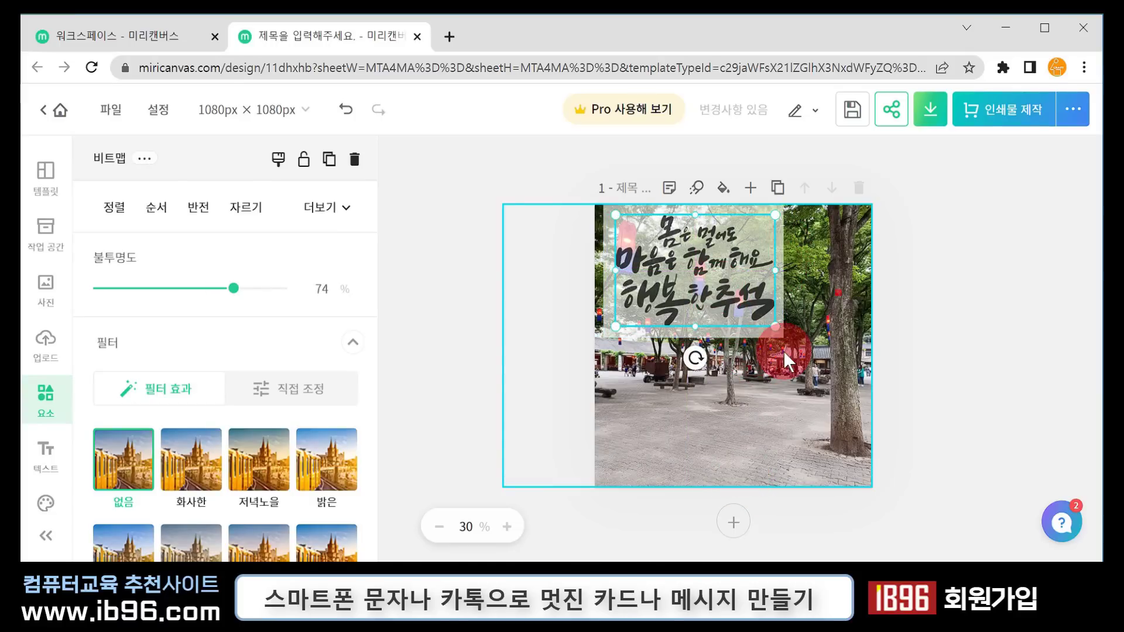
- Move the vertical text group from the tree trunk onto the paved ground in the lower part of the photo
left_click(853, 256)
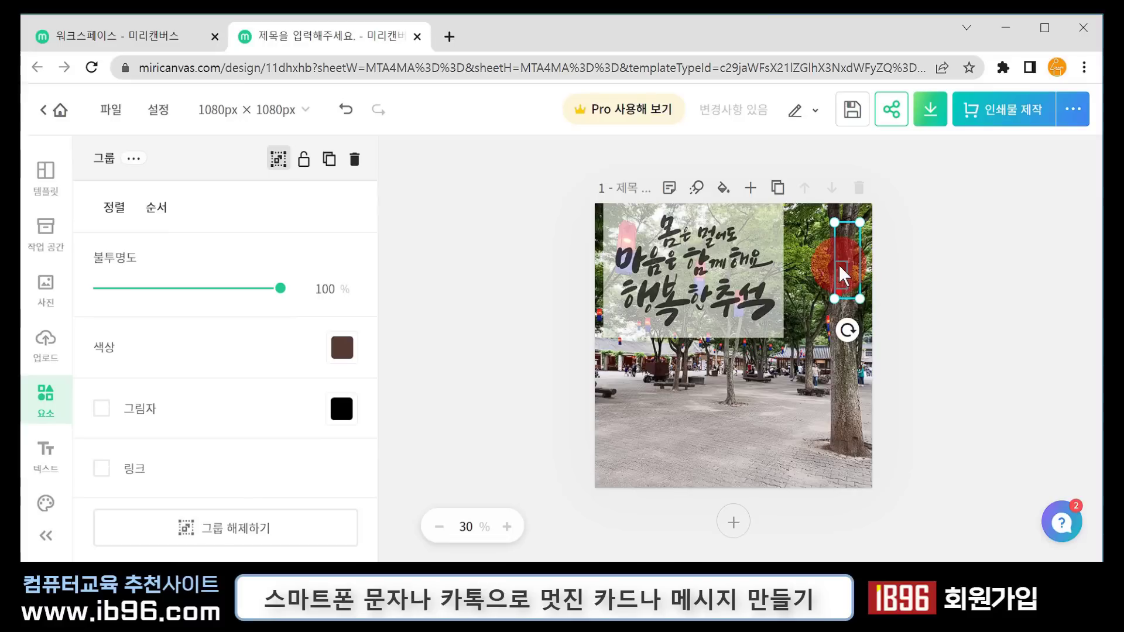
left_click_drag(852, 275, 766, 424)
left_click(762, 431)
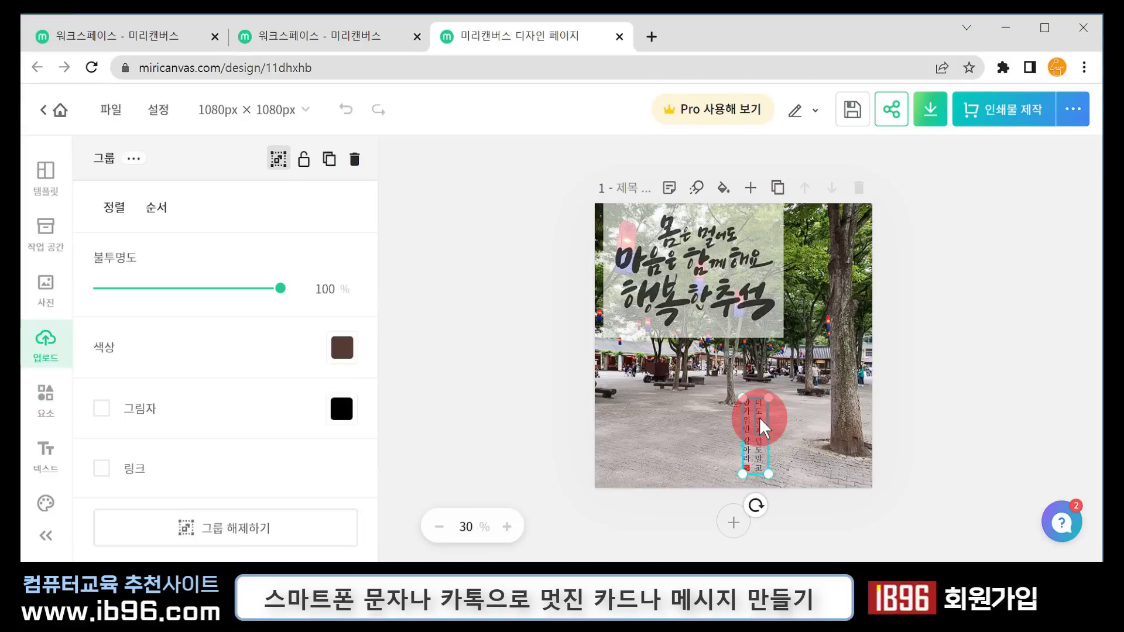
mouse_move(761, 427)
left_mouse_down()
mouse_move(754, 442)
mouse_move(747, 403)
mouse_move(768, 450)
mouse_move(766, 417)
mouse_move(768, 457)
left_mouse_up()
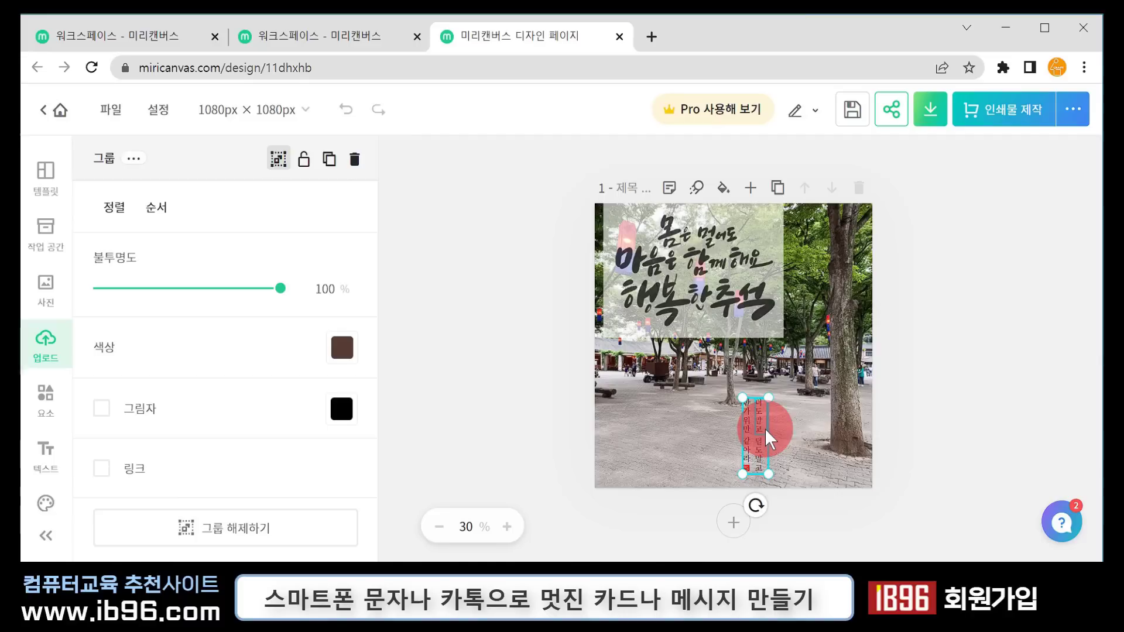
- Delete the vertical text group from the card
left_click(757, 436)
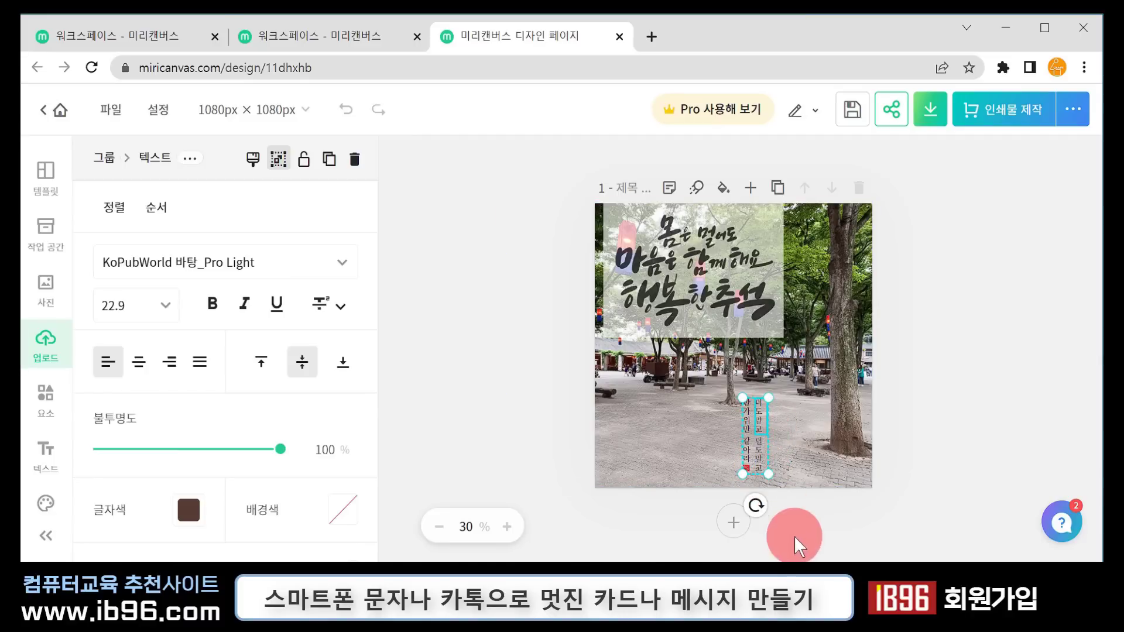
left_click_drag(795, 537, 744, 423)
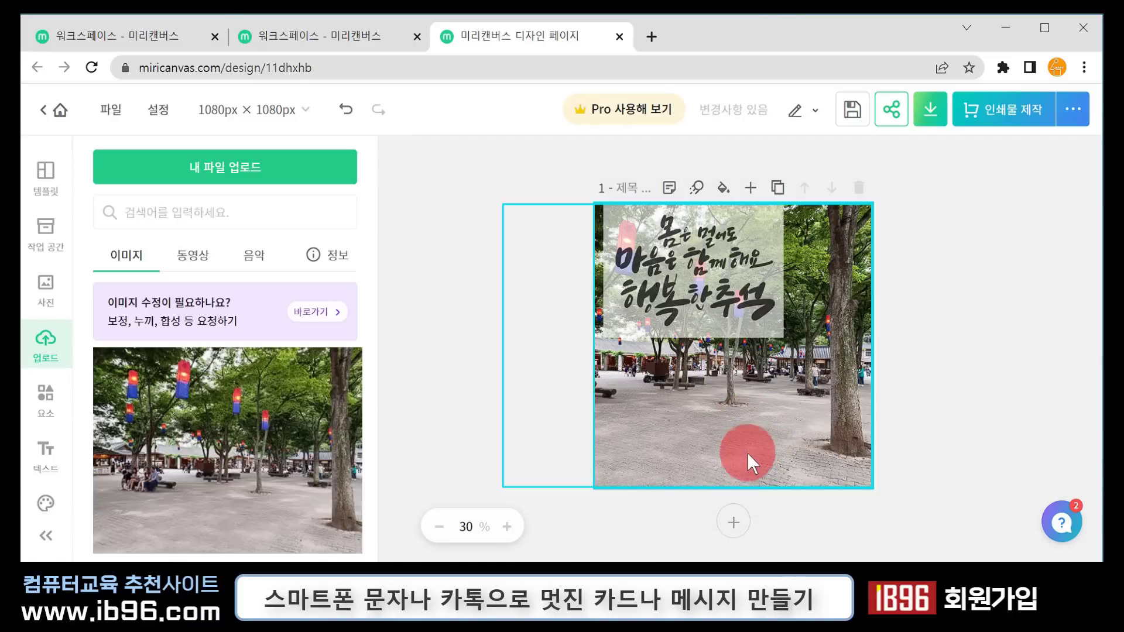
left_click(684, 405)
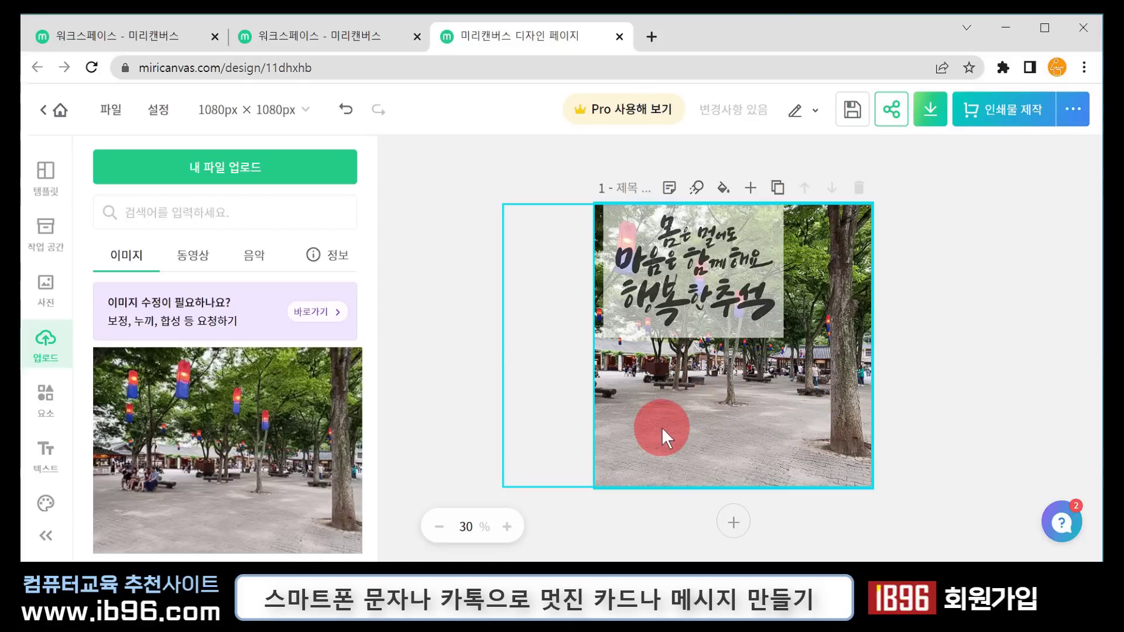
- Insert the 가비아 납작블럭체 text combination from 안심글꼴 and move it down onto the paved ground below the lettering
left_click(43, 462)
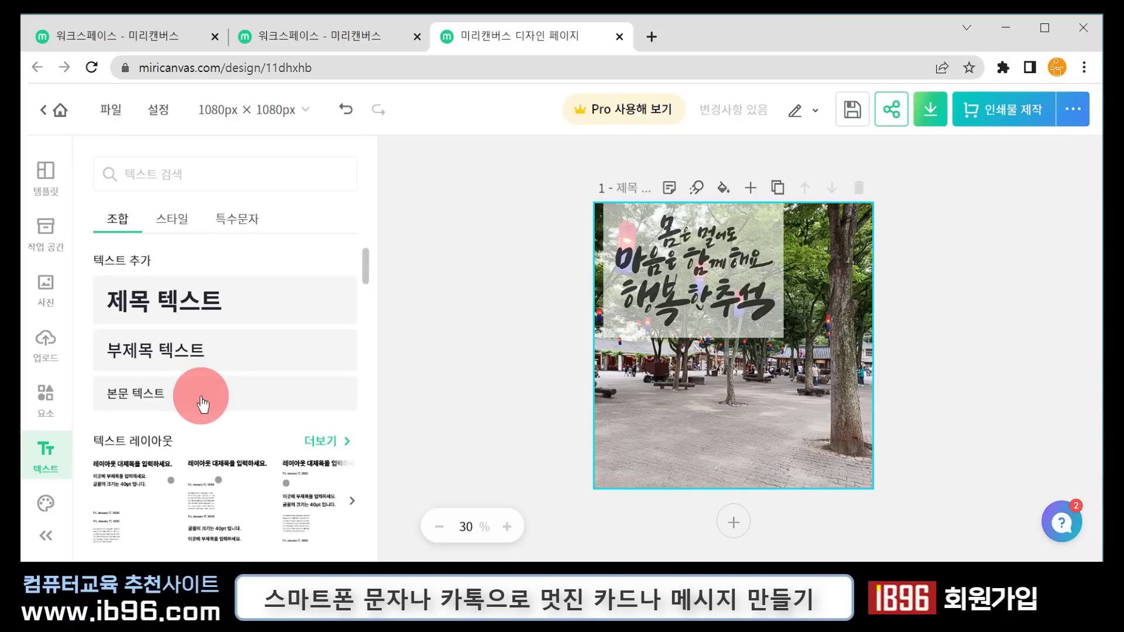
scroll(293, 469, "down", 3)
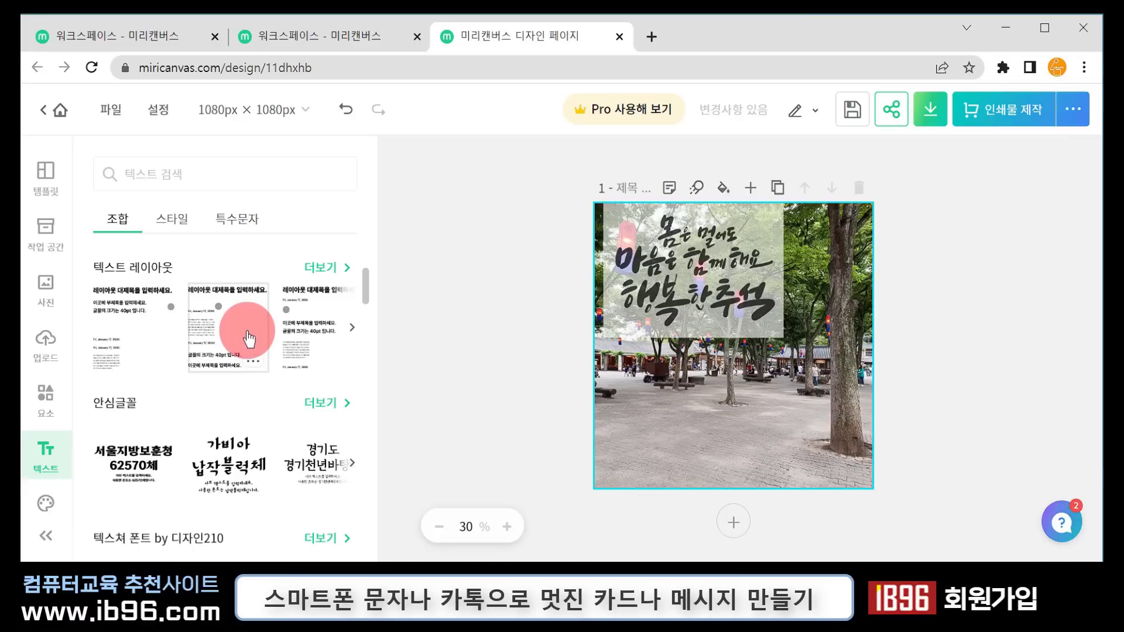
scroll(258, 368, "up", 3)
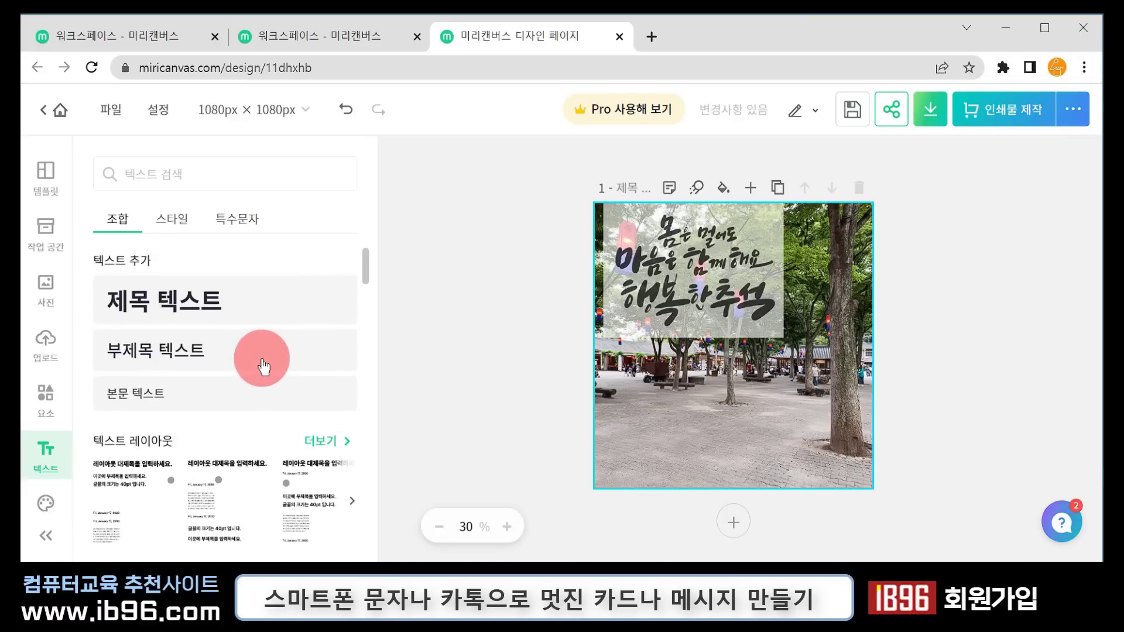
scroll(263, 368, "down", 6)
scroll(258, 359, "up", 3)
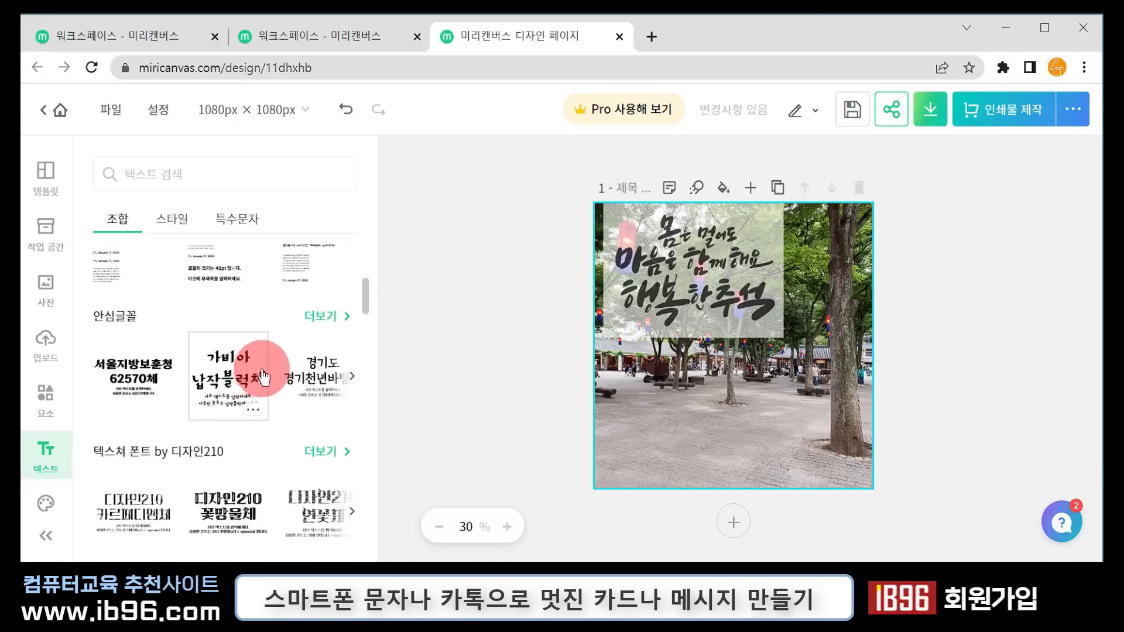
left_click(228, 375)
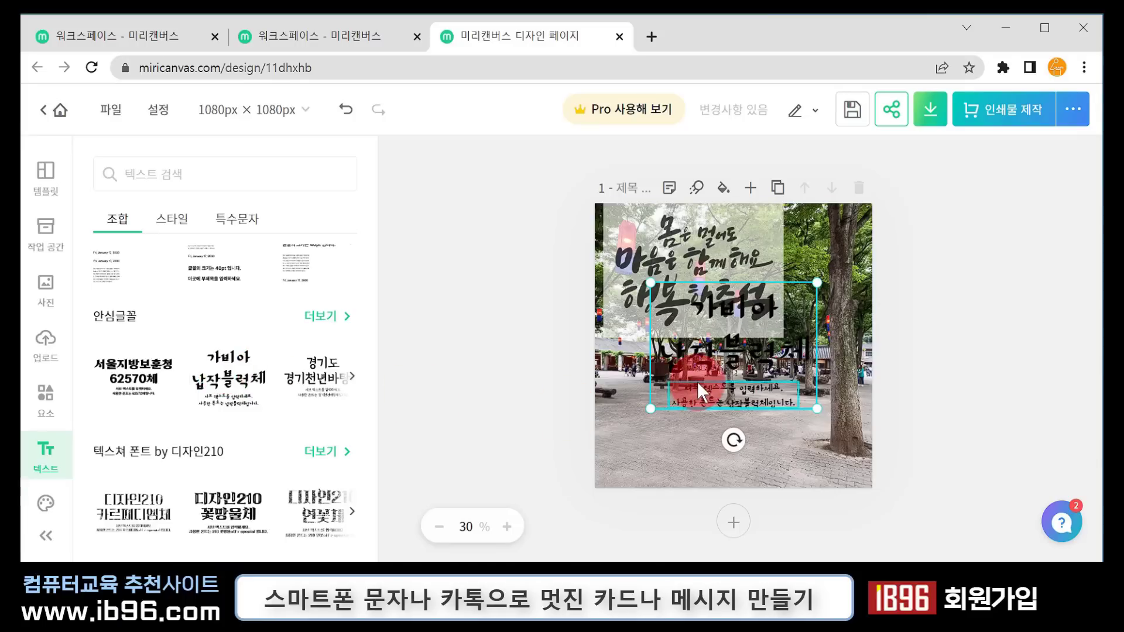
left_click_drag(697, 382, 698, 445)
left_click(722, 456)
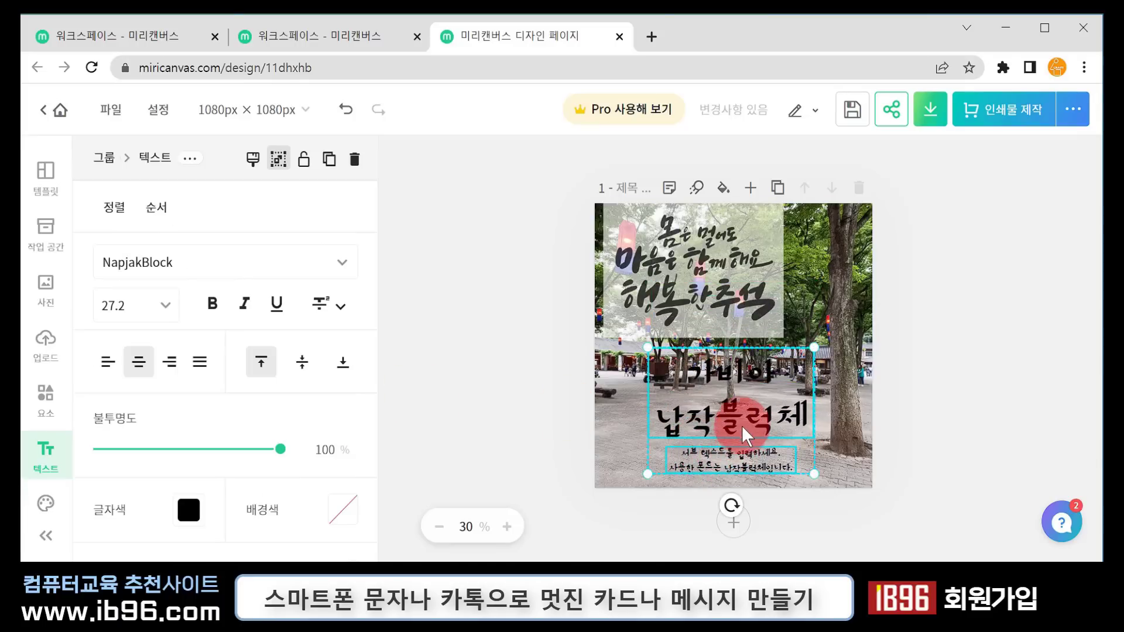
- Delete the text combination's large title and replace its small sub-text with the copied holiday greeting signed "ib96 올림"
left_click(743, 426)
key("Delete")
left_click(758, 465)
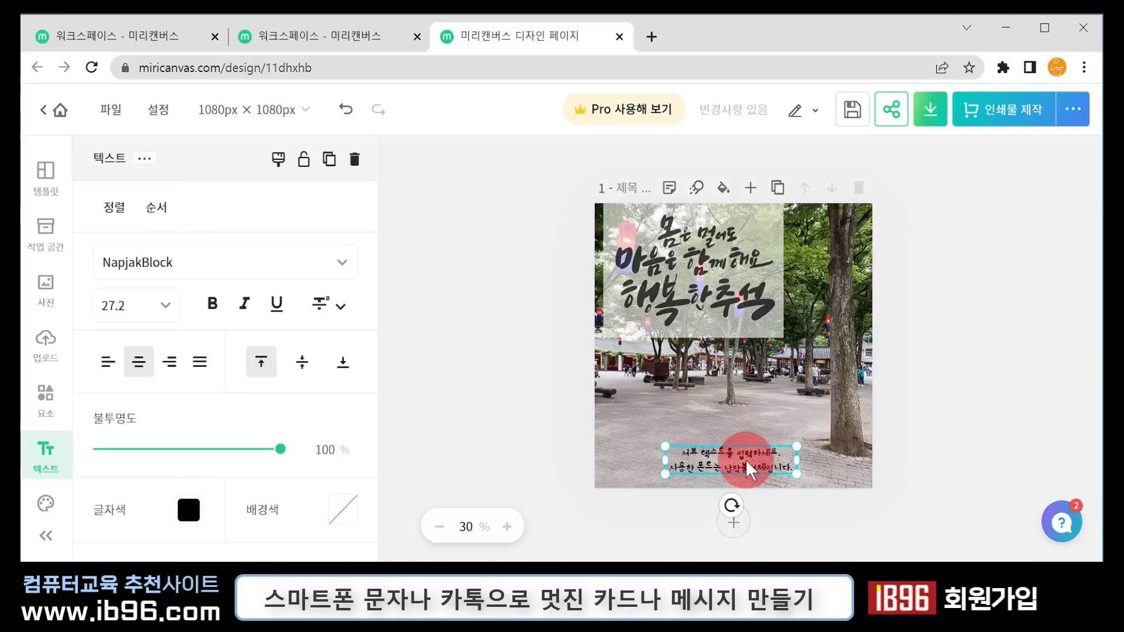
double_click(759, 468)
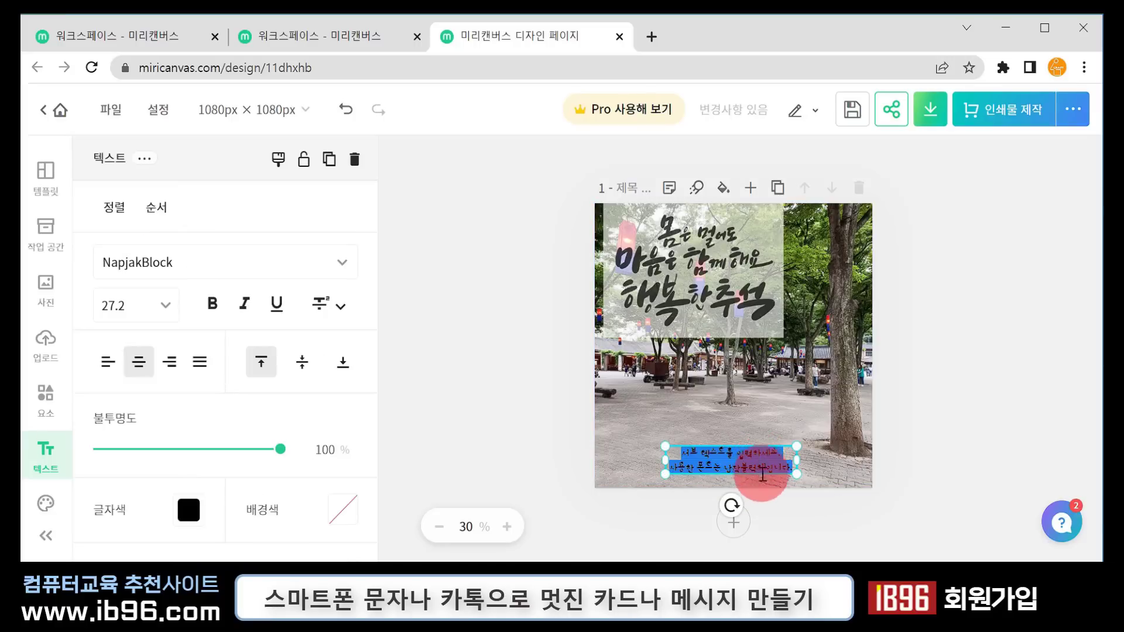
key("ctrl+v")
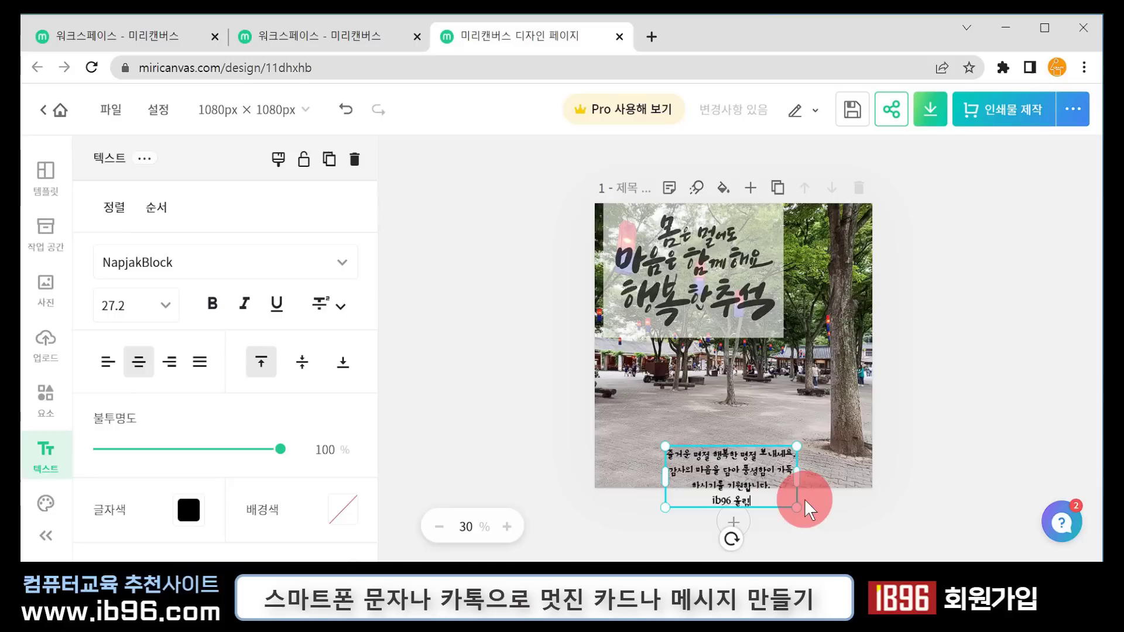
left_click(580, 543)
- Move the greeting up fully onto the photo's paved ground and set its font size to 30
left_click_drag(742, 469, 707, 422)
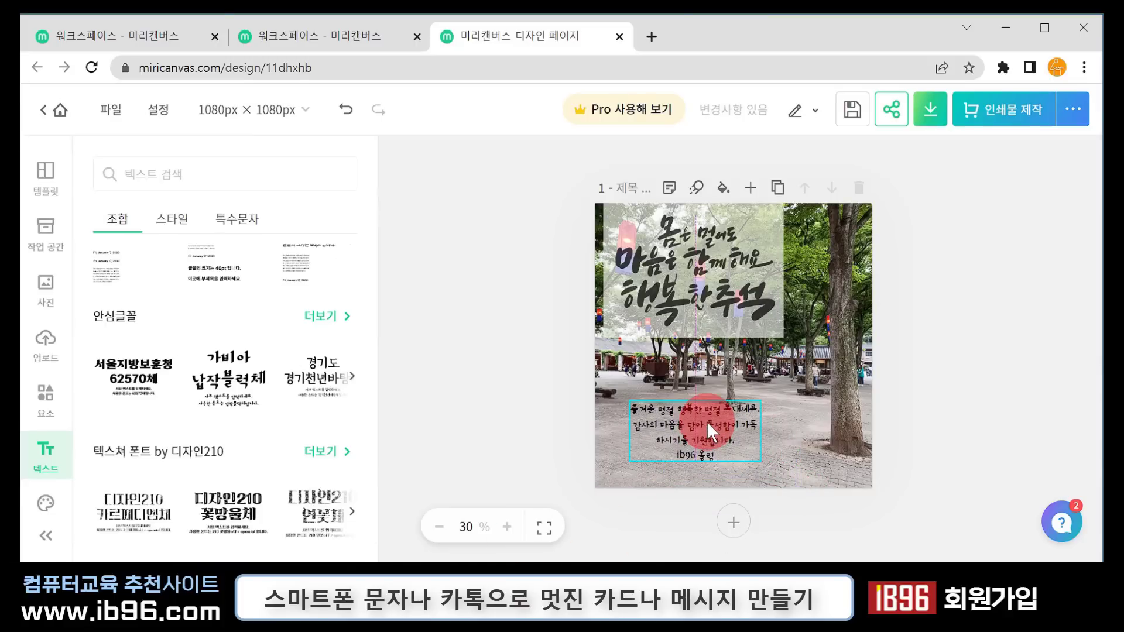
left_click(507, 527)
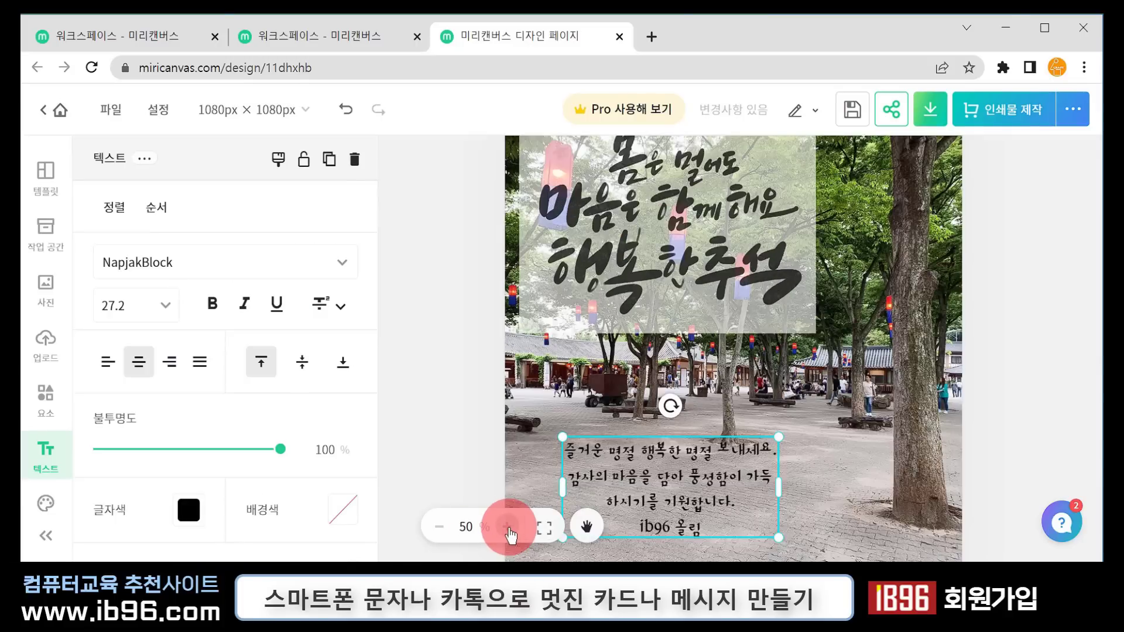
left_click(507, 527)
scroll(785, 491, "down", 3)
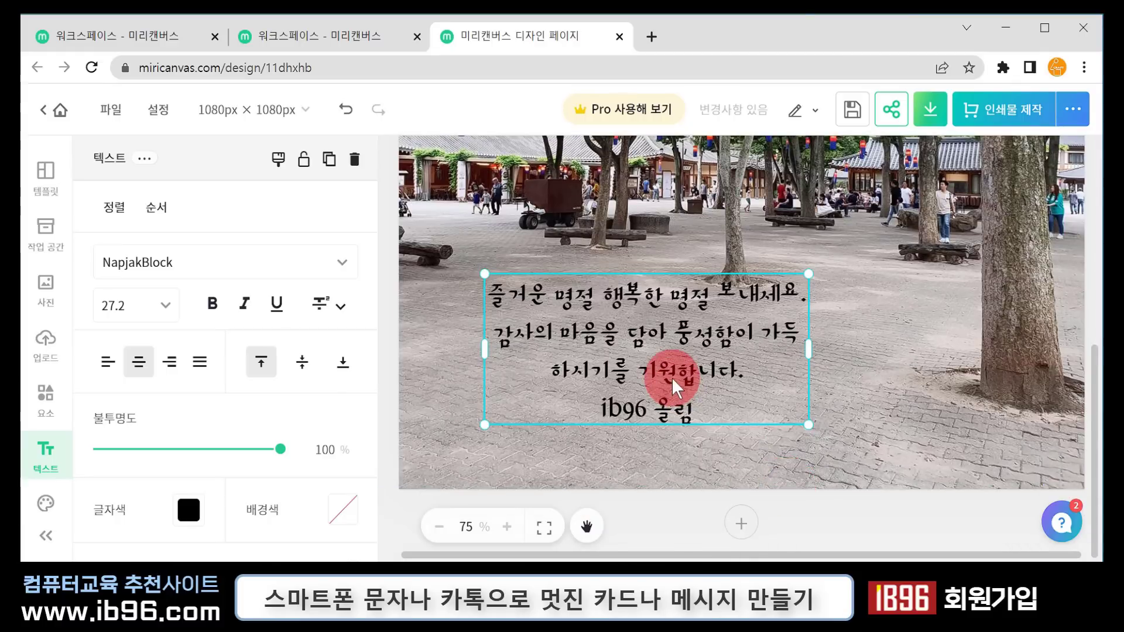
double_click(676, 386)
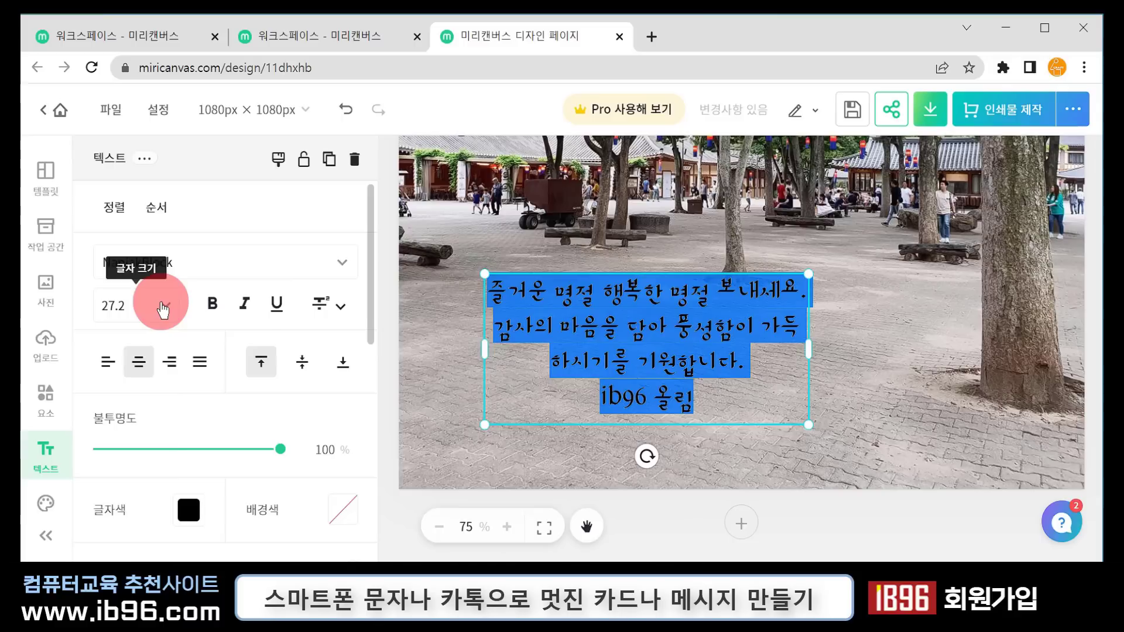
left_click(162, 308)
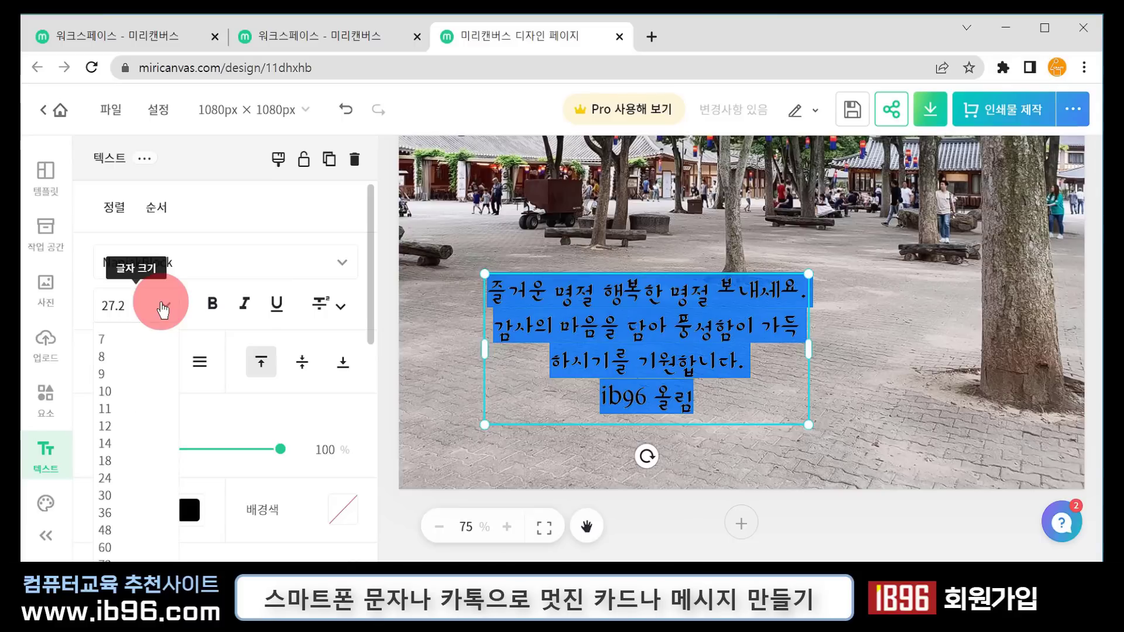
left_click(124, 499)
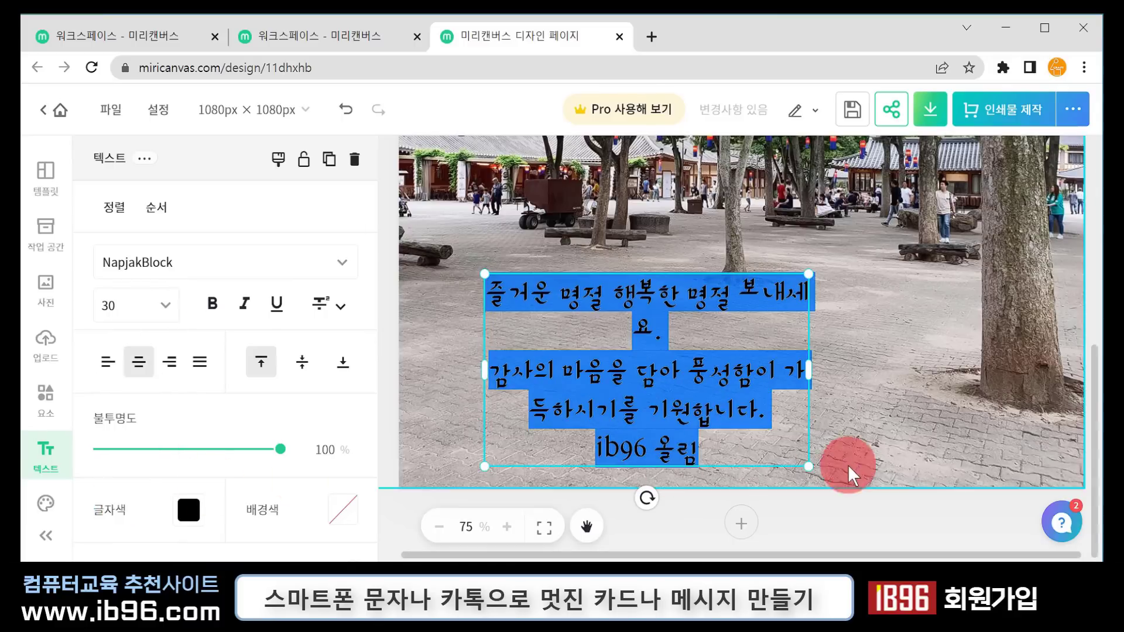
left_click(902, 512)
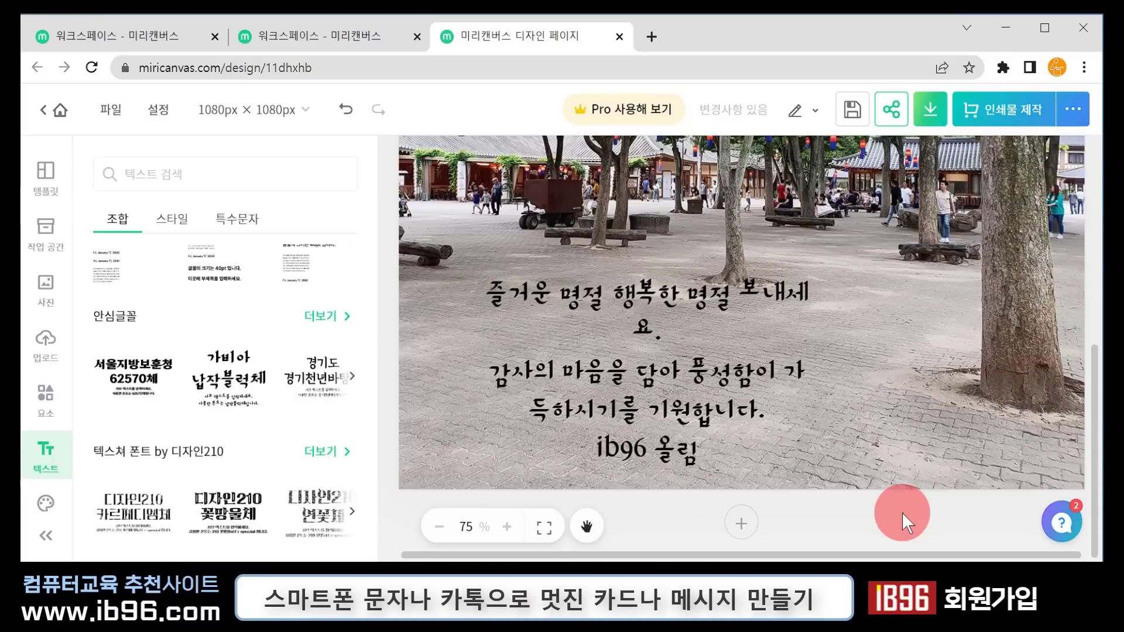
- Scale the greeting down to font size 28 in a wider text box placed low on the paved ground
left_click(752, 375)
mouse_move(809, 463)
left_mouse_down()
mouse_move(979, 451)
mouse_move(804, 425)
mouse_move(791, 450)
left_mouse_up()
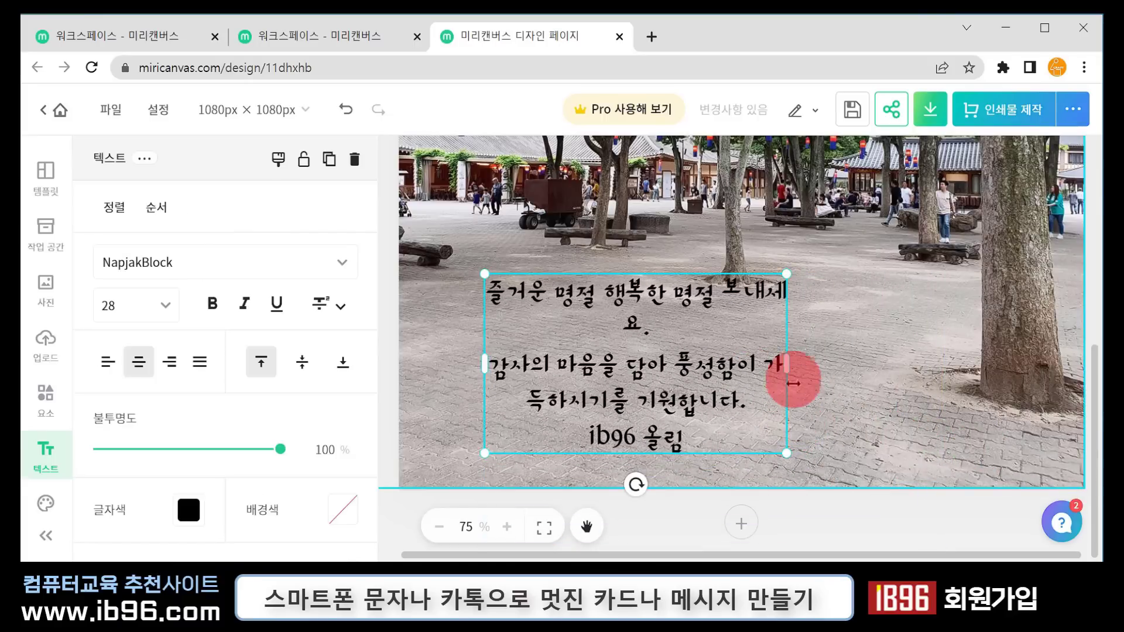
left_click_drag(788, 366, 943, 359)
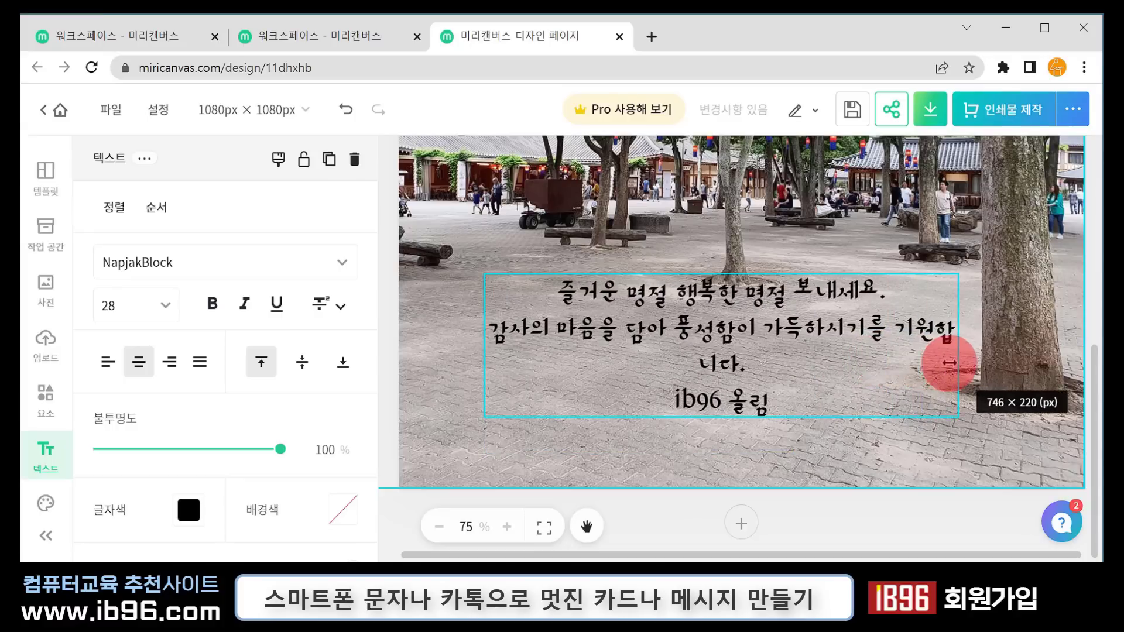
left_click_drag(744, 397, 703, 445)
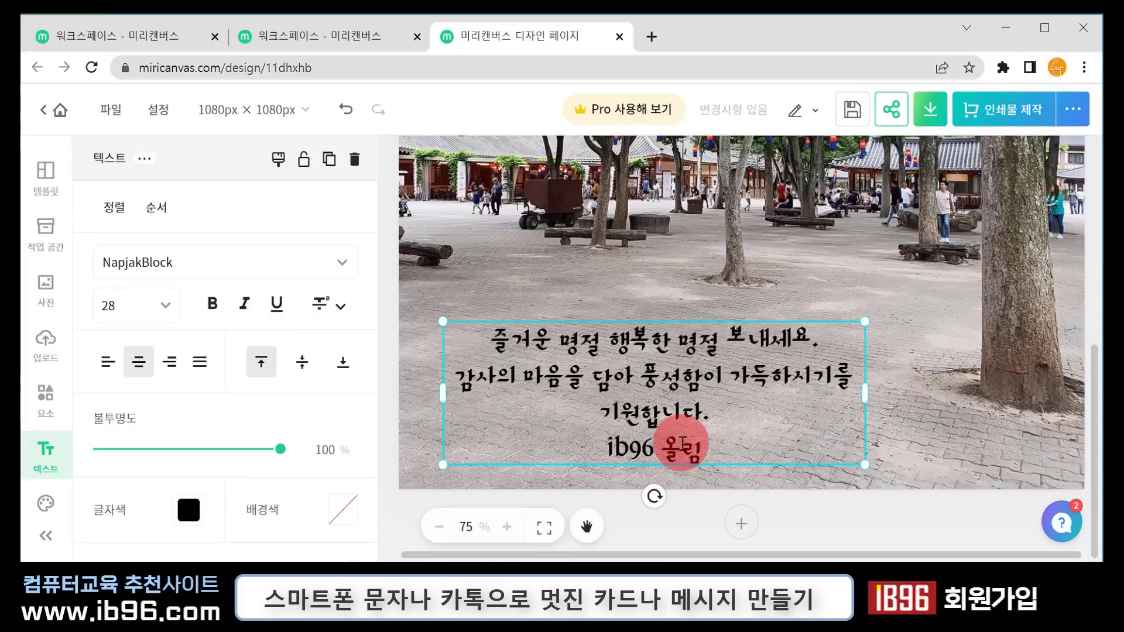
- Try right alignment for the "ib96 올림" signature line and restore the text's centre alignment
double_click(658, 457)
left_click(716, 451)
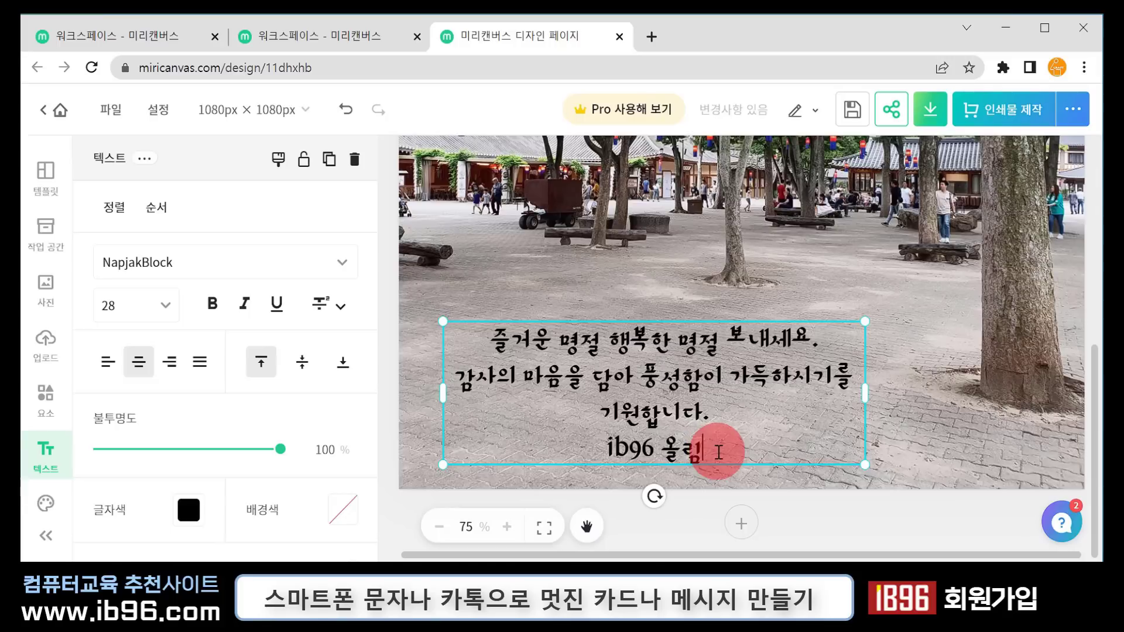
left_click_drag(719, 453, 600, 462)
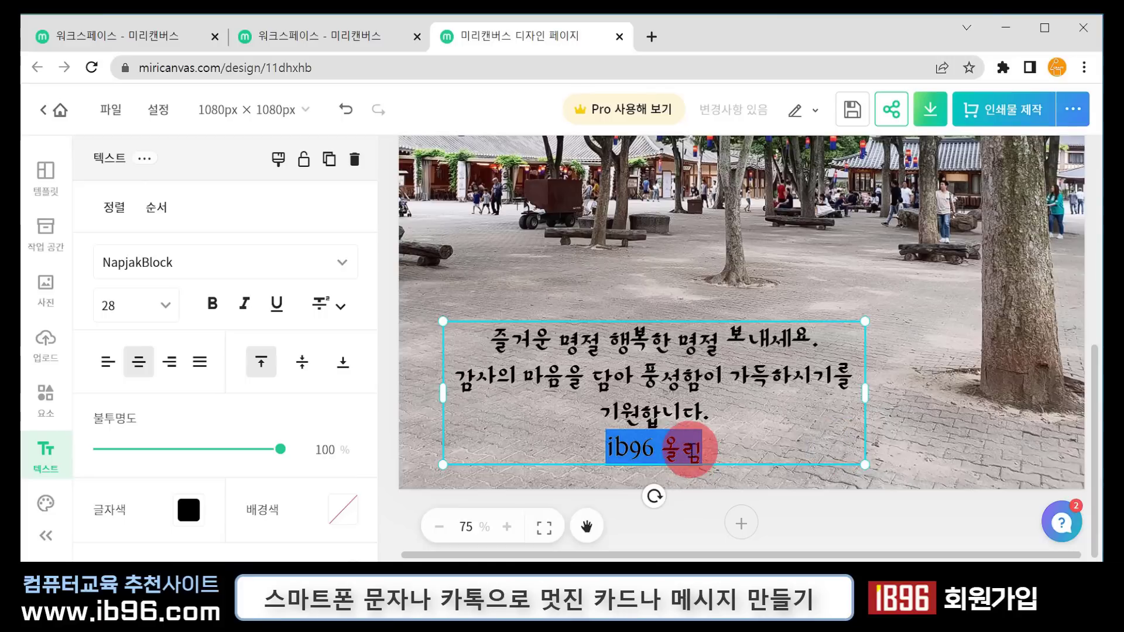
left_click(655, 443)
left_click_drag(722, 451, 587, 459)
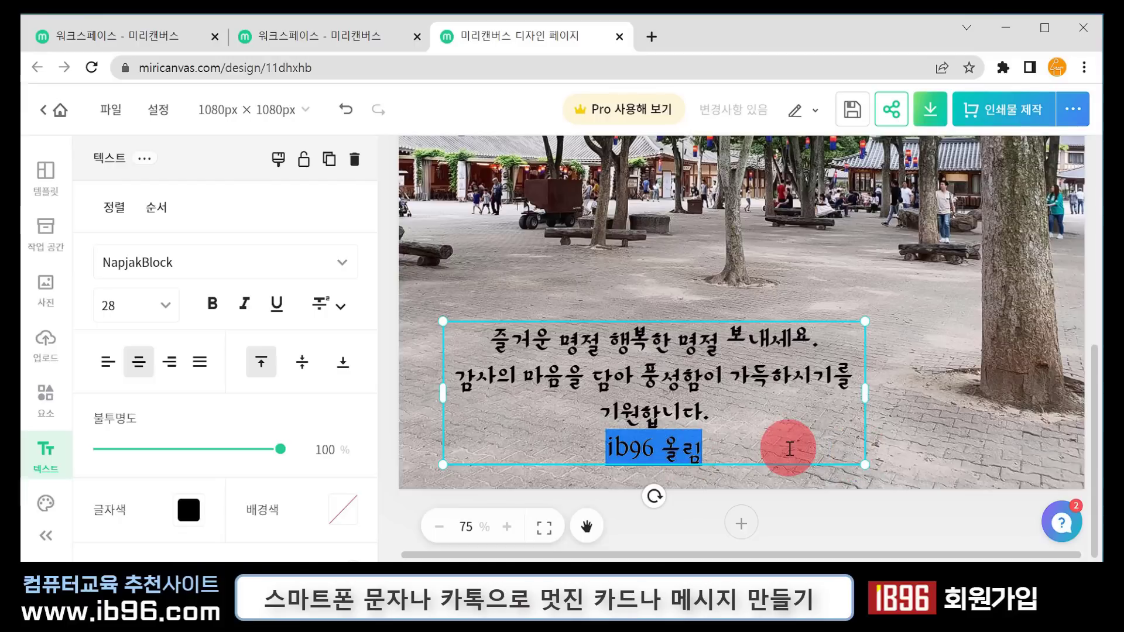
left_click(720, 448)
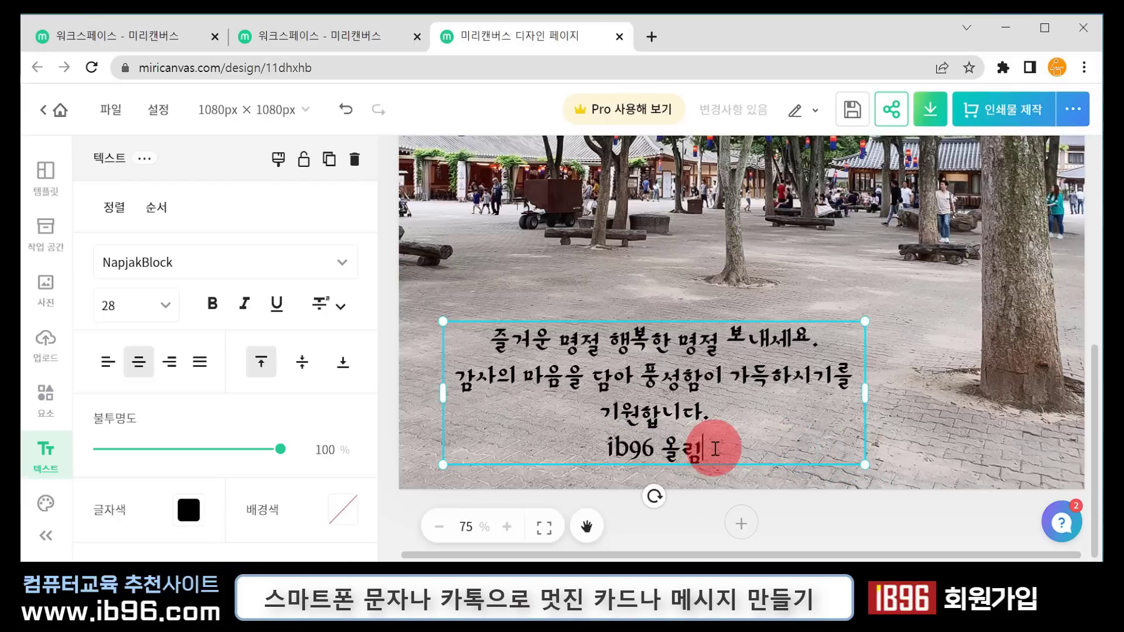
left_click_drag(721, 448, 670, 451)
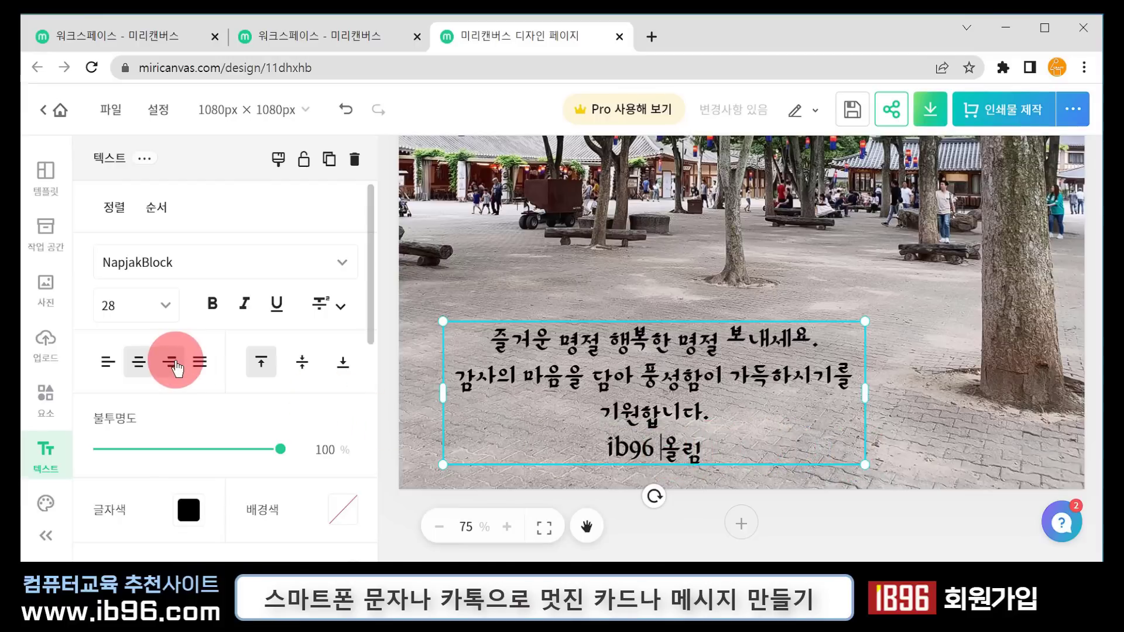
left_click(169, 363)
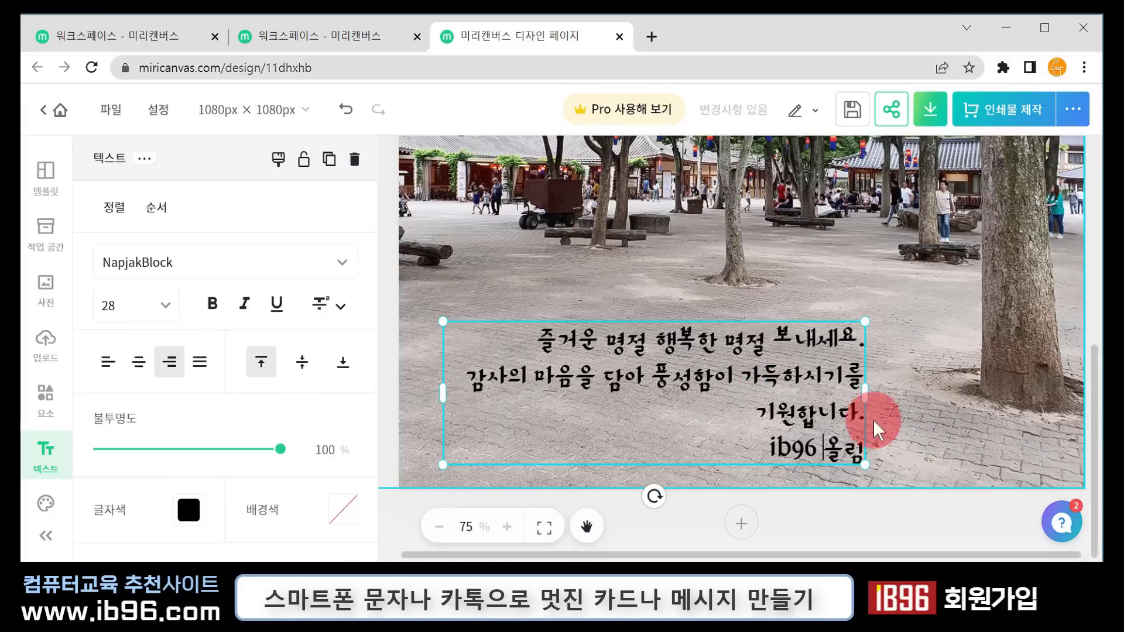
left_click(138, 362)
- Move the greeting text up toward the tree bases so the lower paved ground is free
left_click(711, 333)
left_click_drag(683, 397, 687, 287)
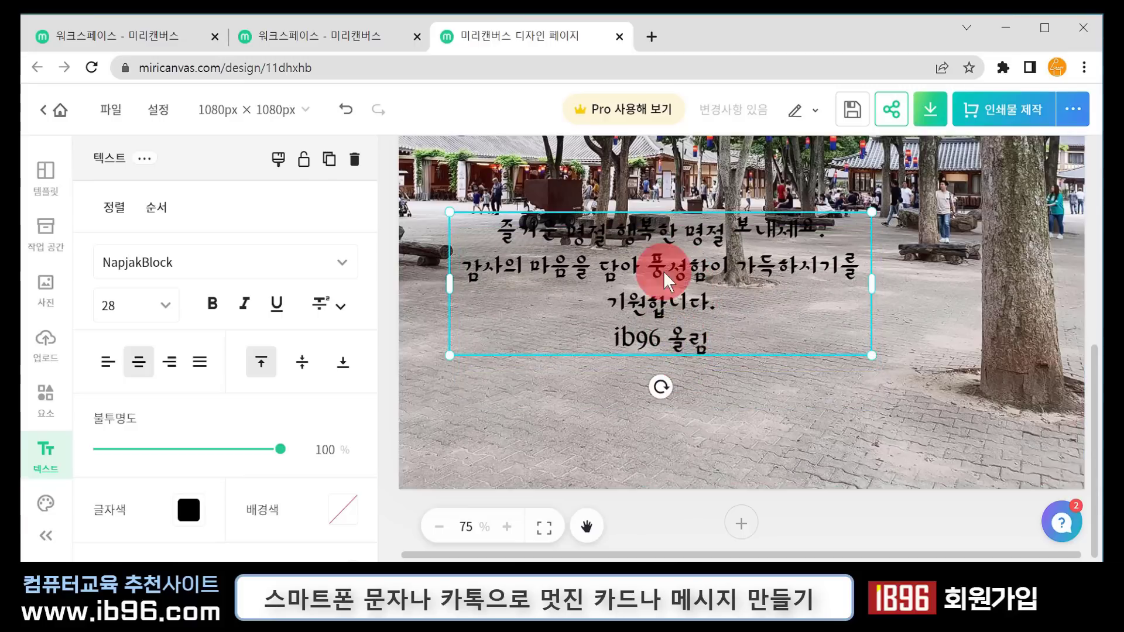
left_click_drag(710, 367, 703, 344)
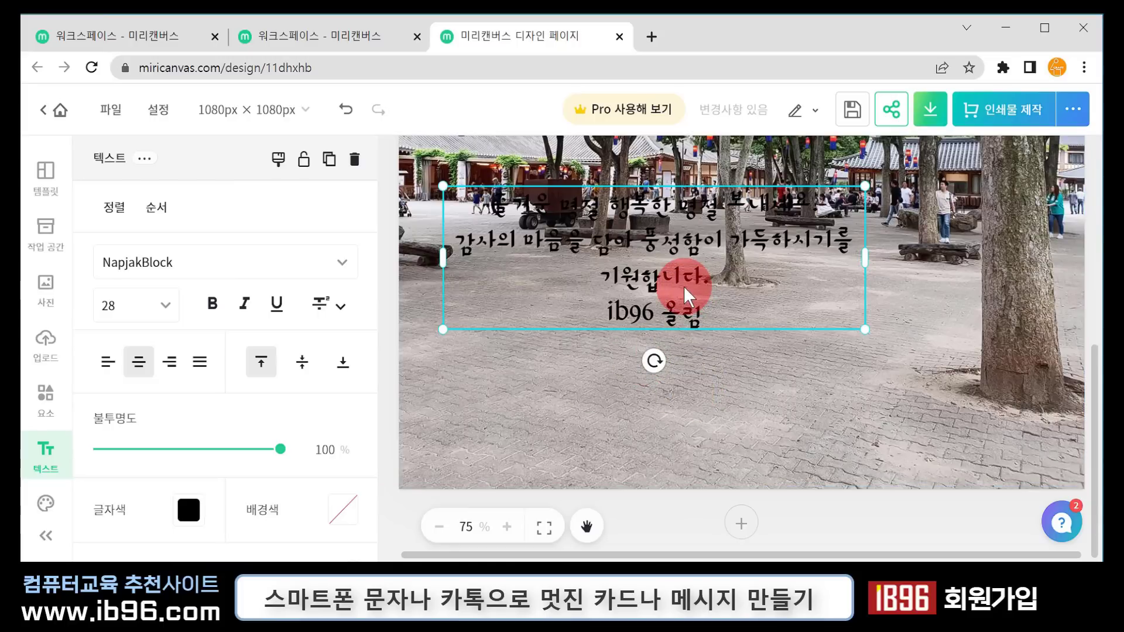
left_click(717, 286)
left_click(717, 286)
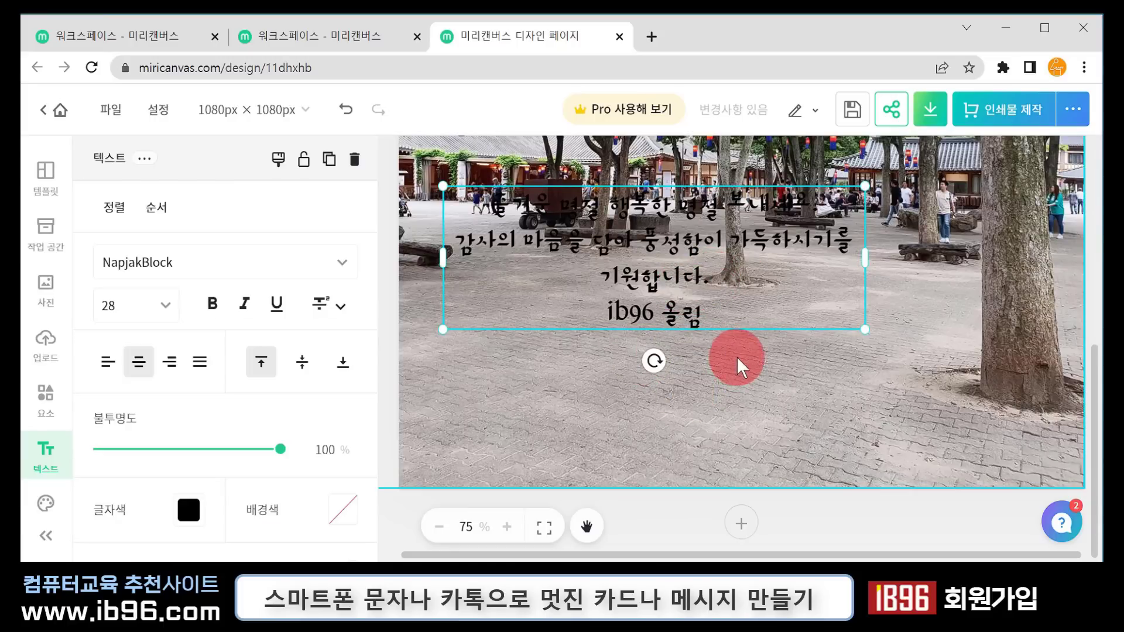
- Duplicate the greeting text and place the copy on the paved ground below and to the right of the original
key("ctrl+c")
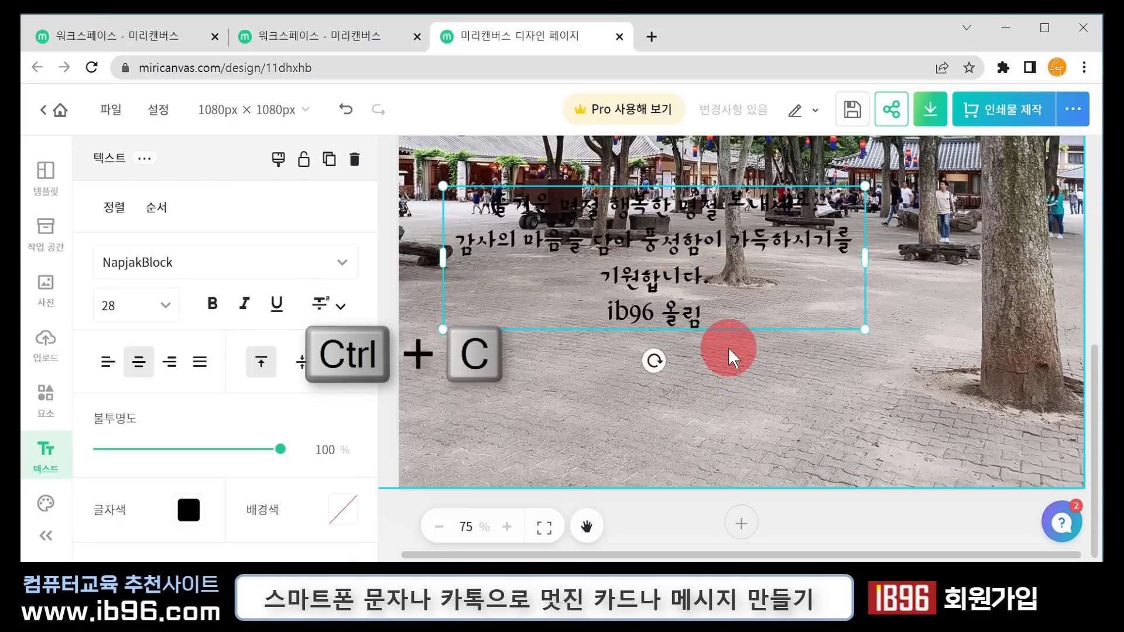
key("ctrl+v")
left_click_drag(743, 244, 840, 369)
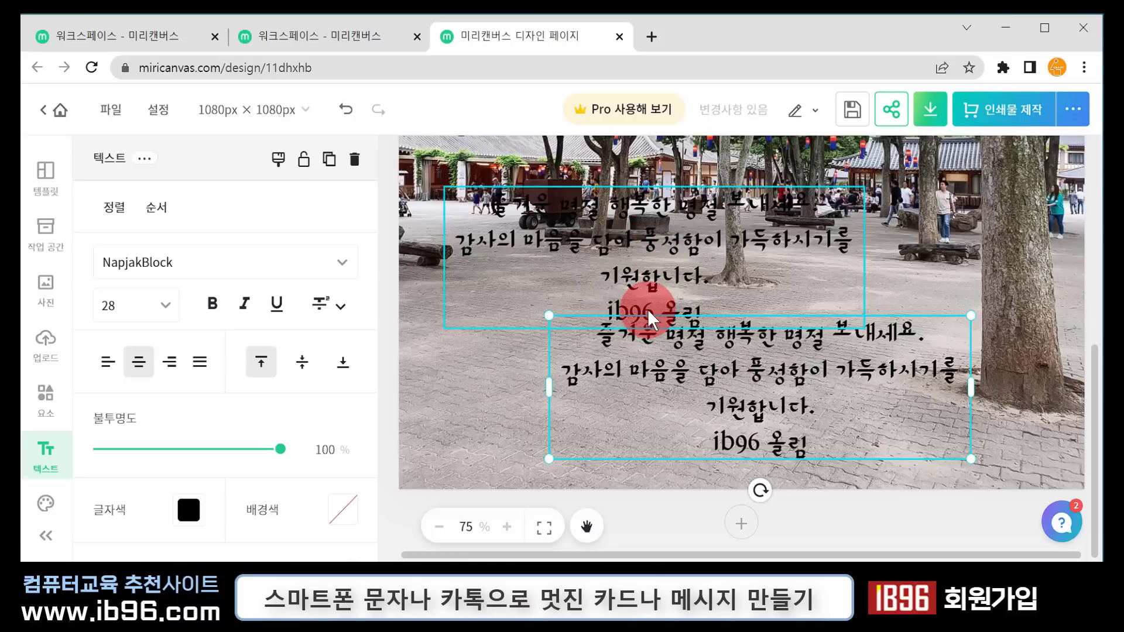
- Remove the greeting lines from the duplicate, leaving only the signature "ib96 올림" in it
double_click(758, 420)
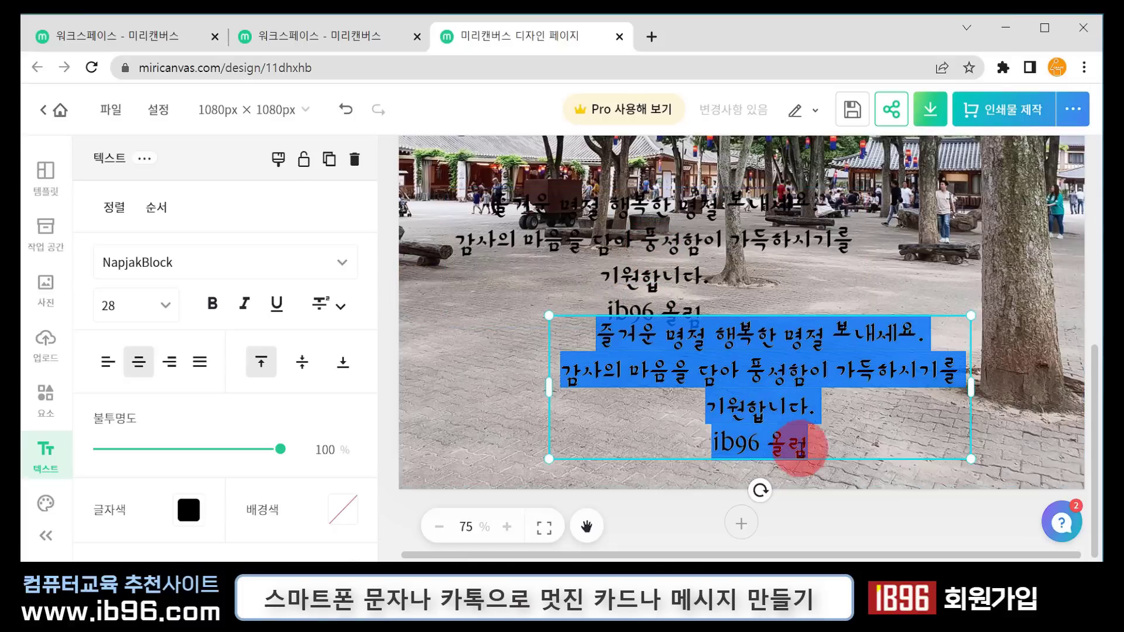
left_click(815, 447)
left_click_drag(849, 409, 534, 322)
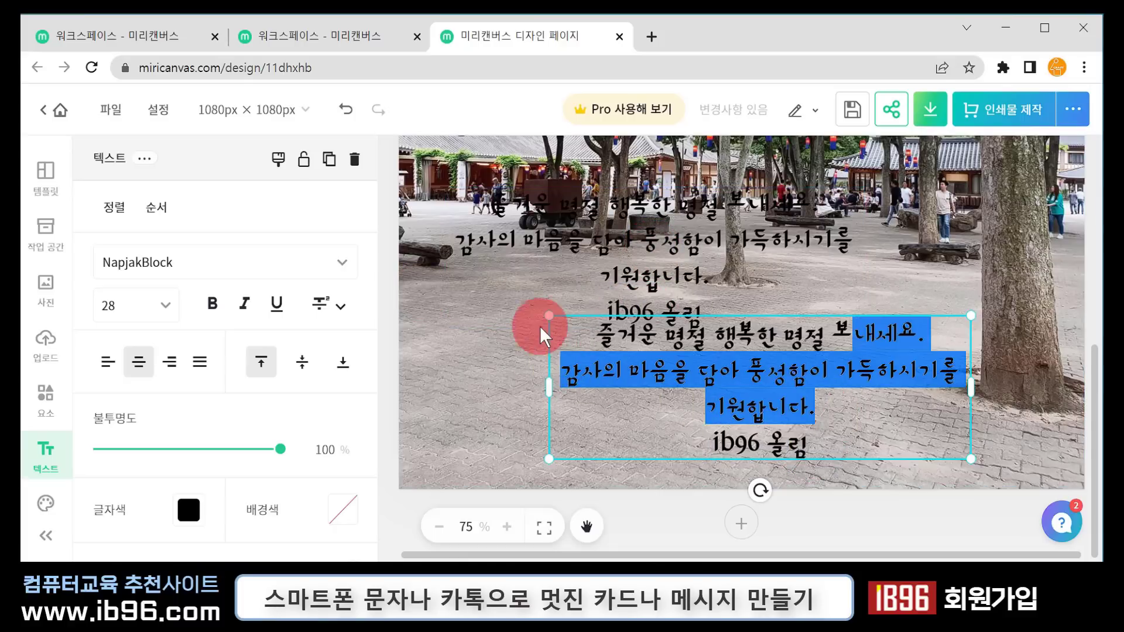
key("BackSpace")
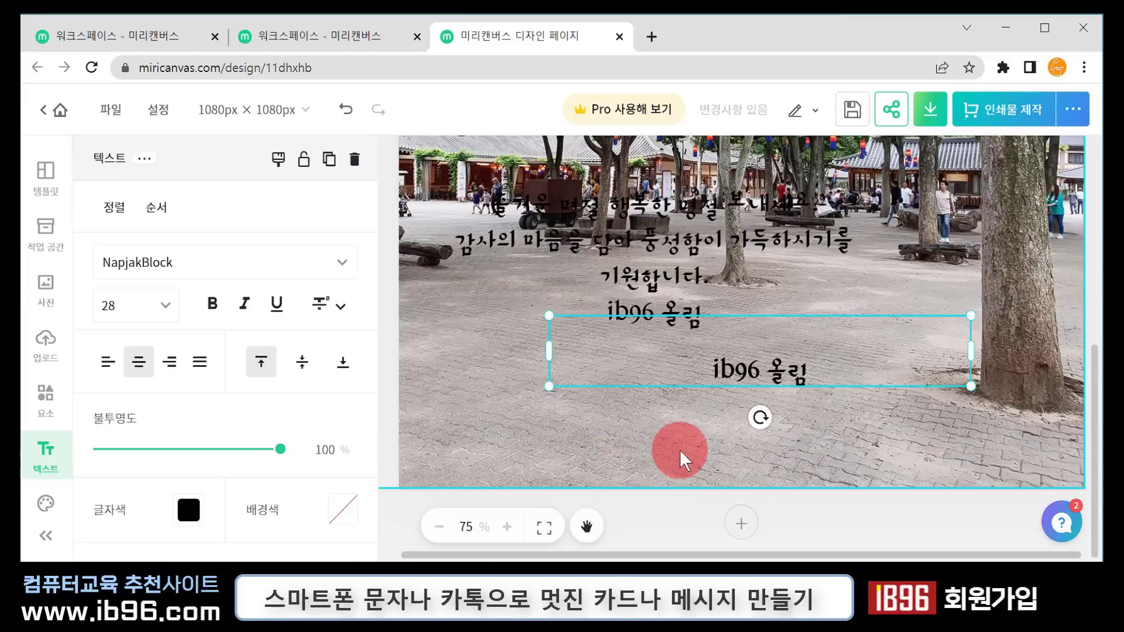
key("Delete")
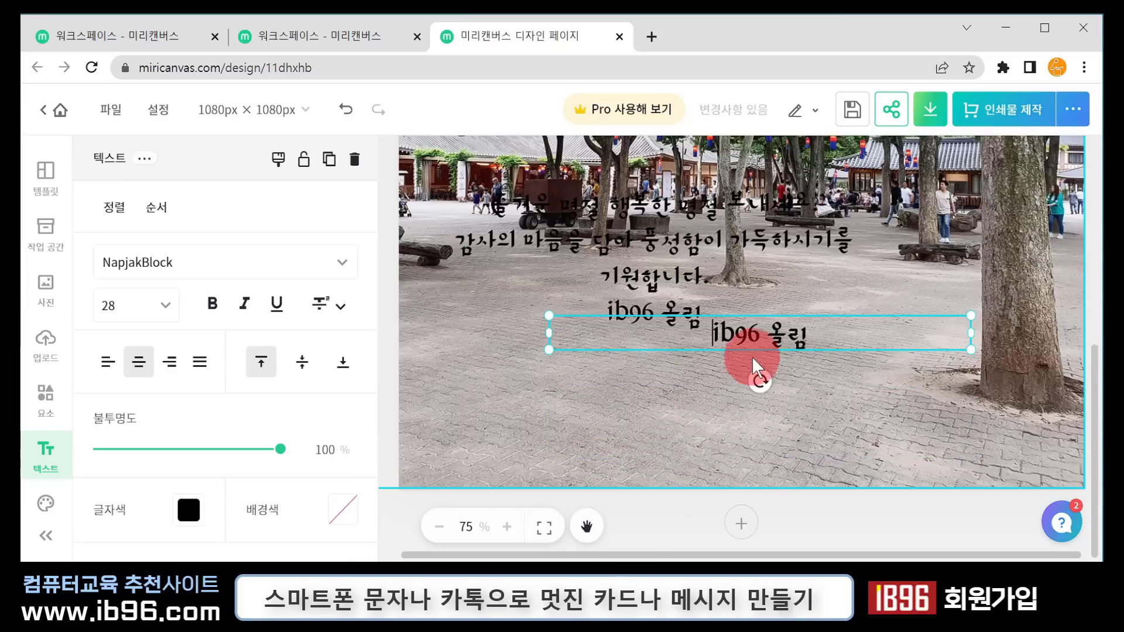
- Delete the "ib96 올림" line from the original greeting and move the separate signature further down the paved ground
left_click(479, 278)
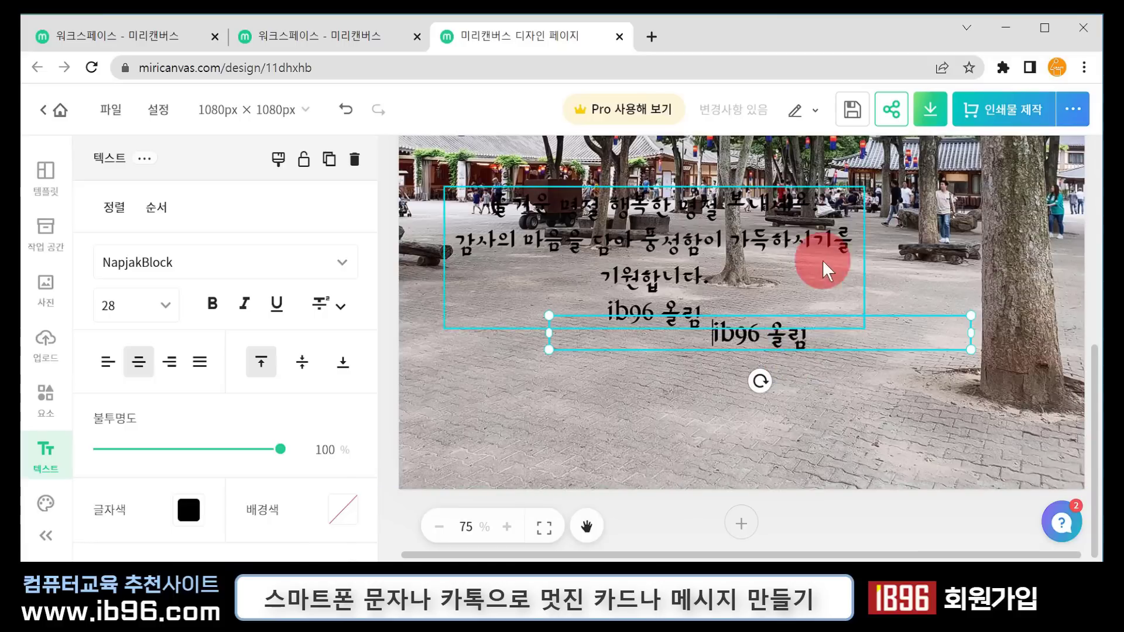
double_click(710, 309)
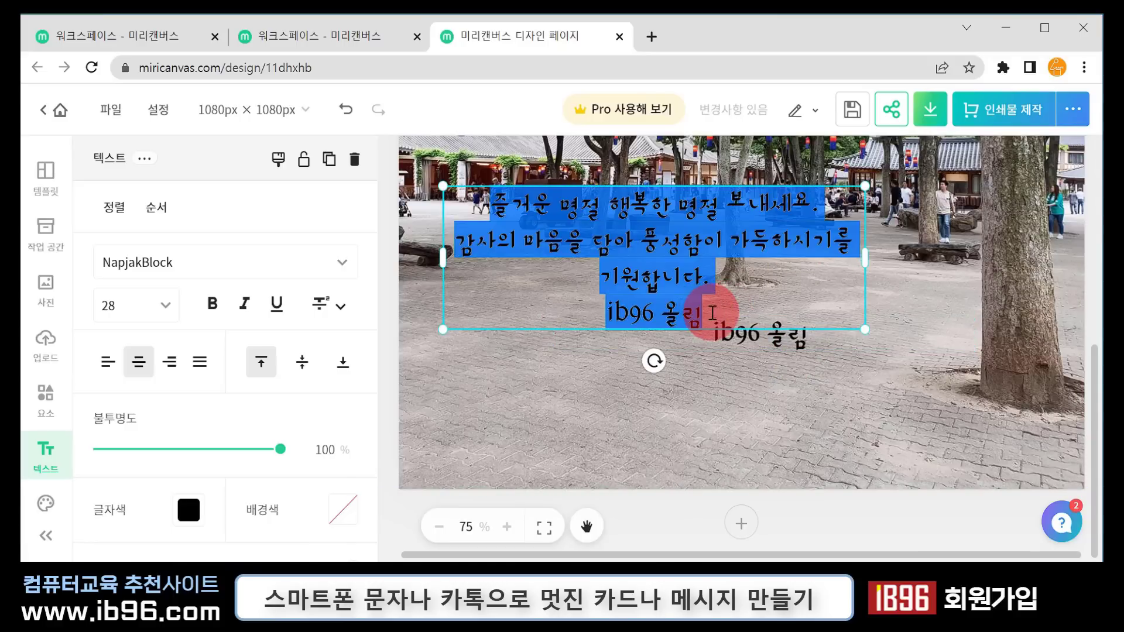
left_click_drag(732, 332, 734, 404)
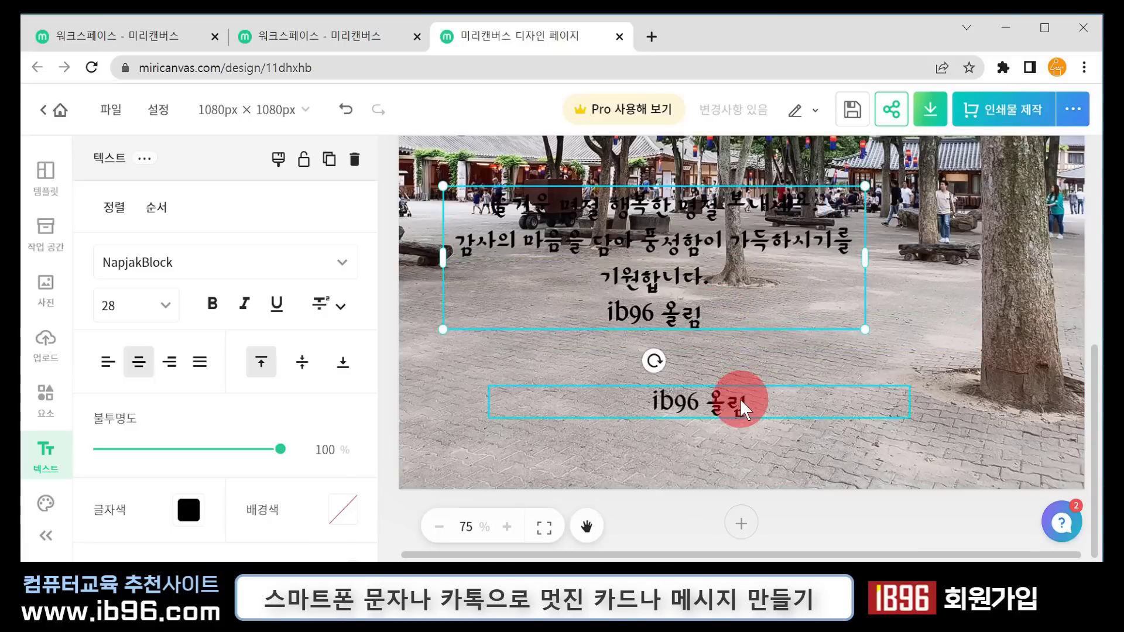
key("BackSpace")
key("BackSpace")
key("BackSpace")
key("BackSpace")
key("BackSpace")
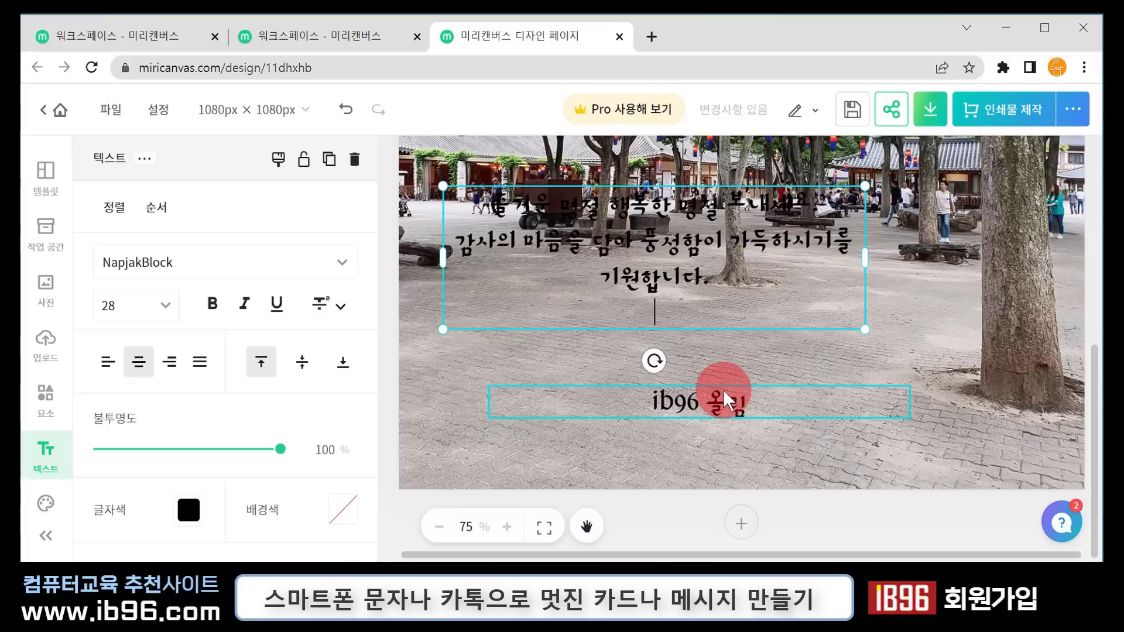
left_click(846, 521)
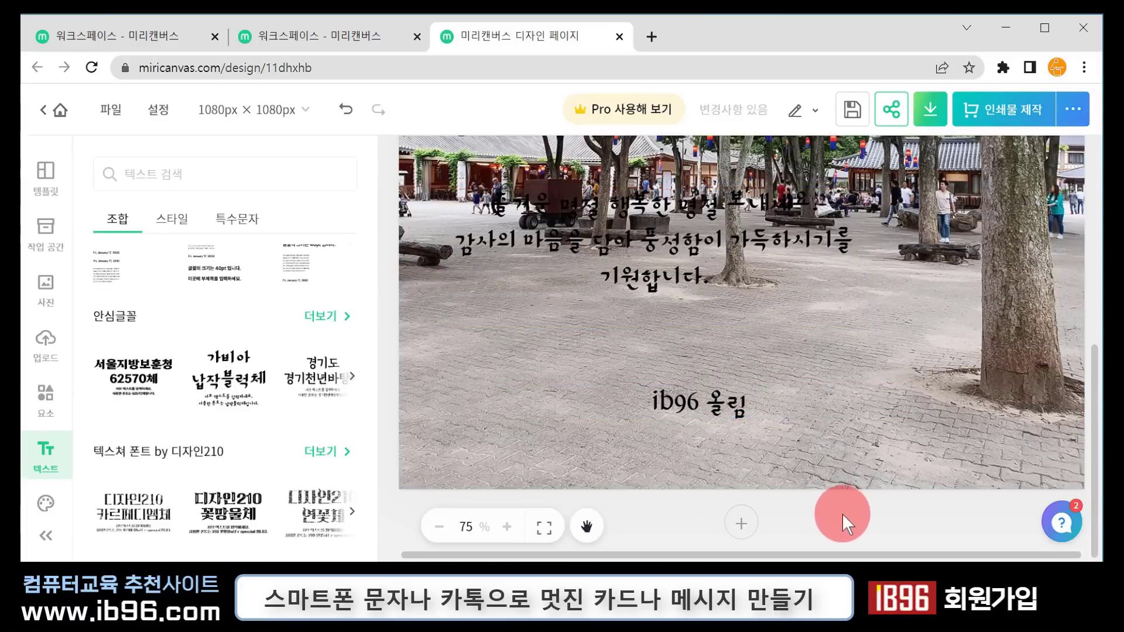
- Move the "ib96 올림" signature just under the greeting's lower right, and shift both texts together down onto the open paved ground
left_click_drag(677, 396, 779, 320)
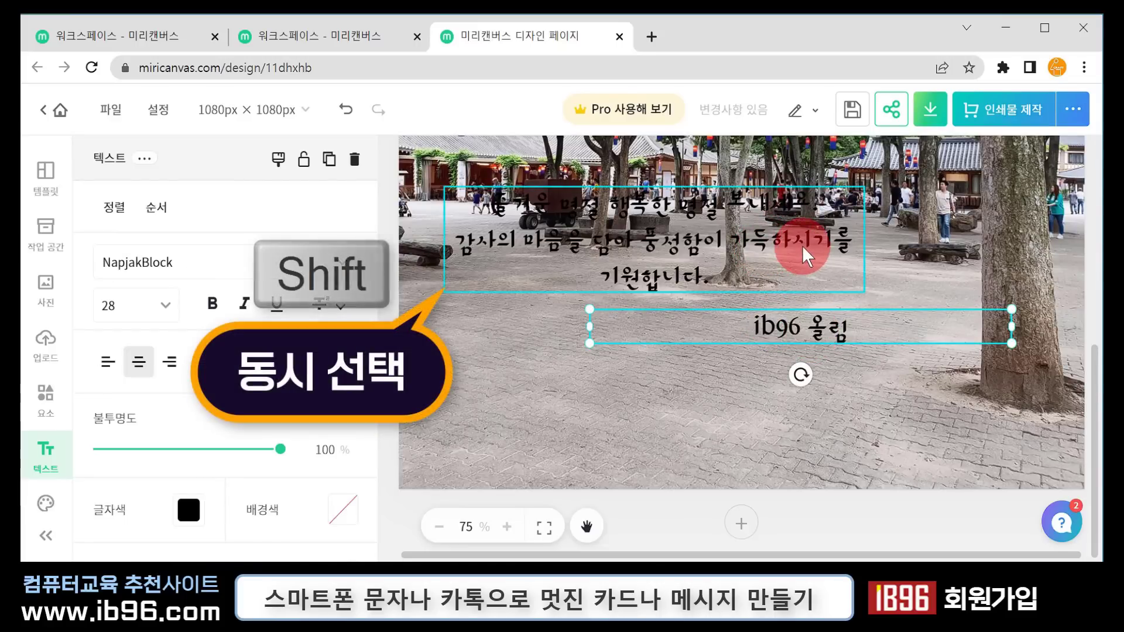
left_click(779, 240, "shift")
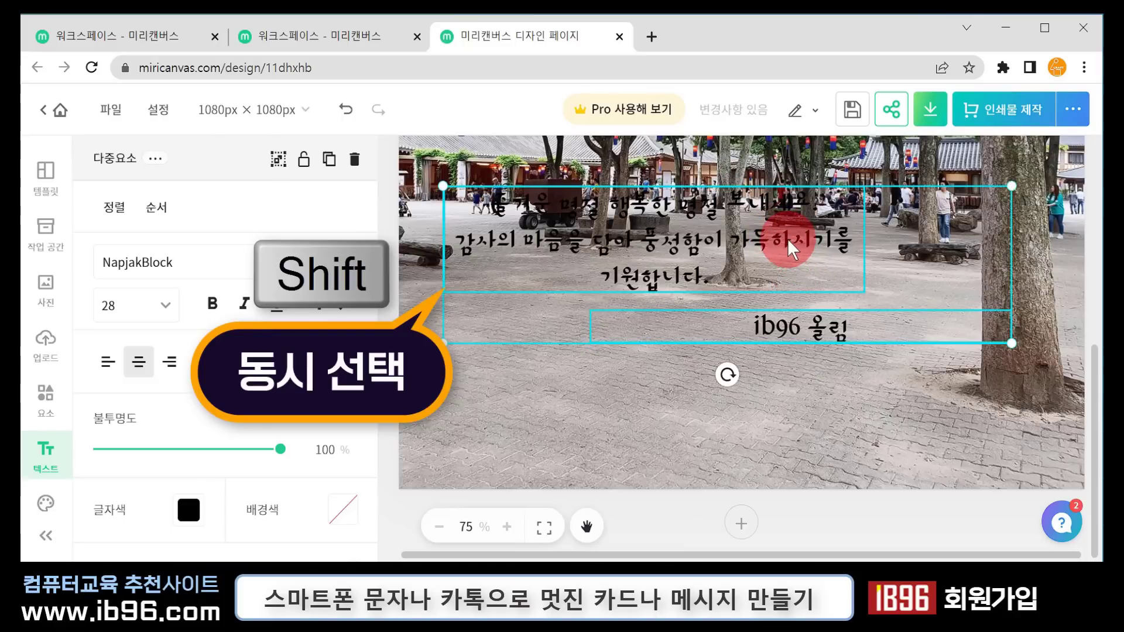
left_click_drag(786, 244, 811, 375)
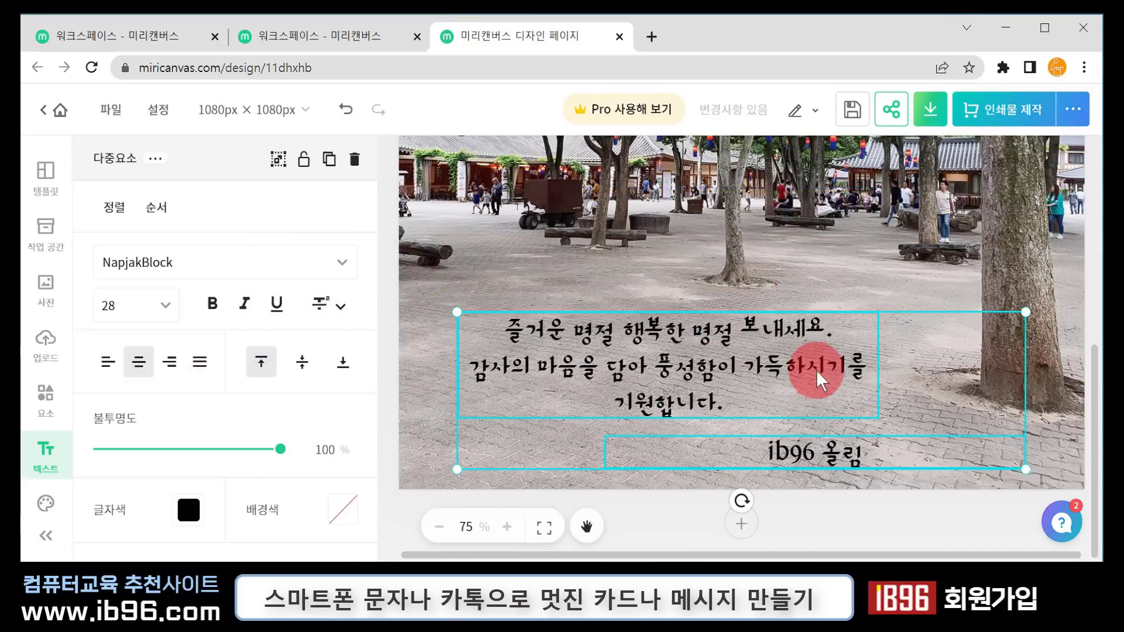
left_click(441, 527)
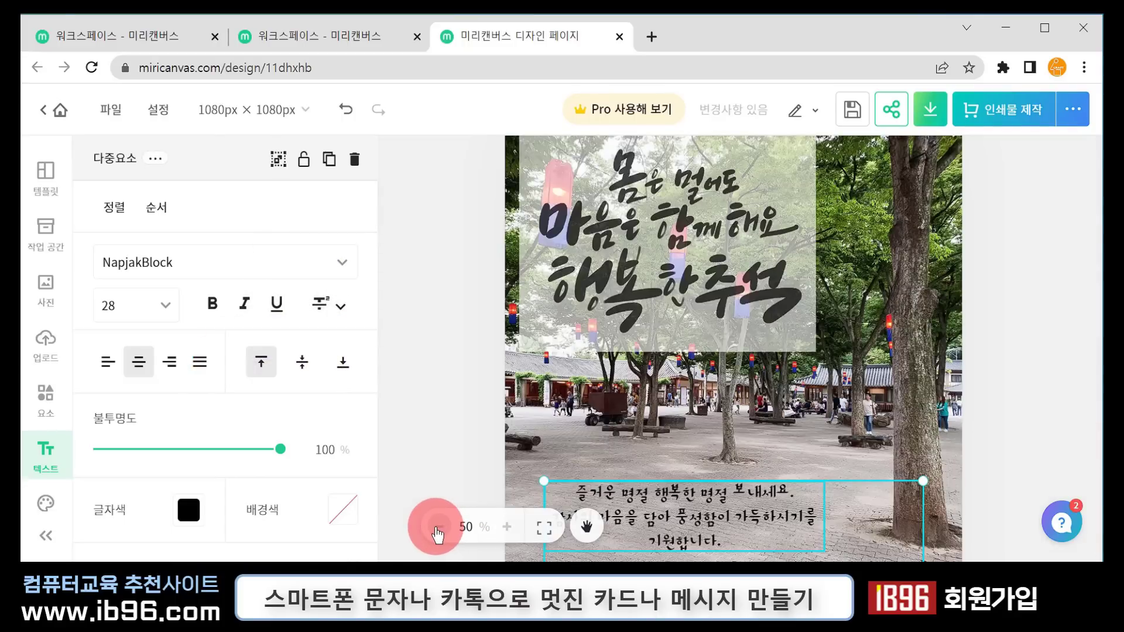
left_click(890, 455)
scroll(890, 455, "down", 2)
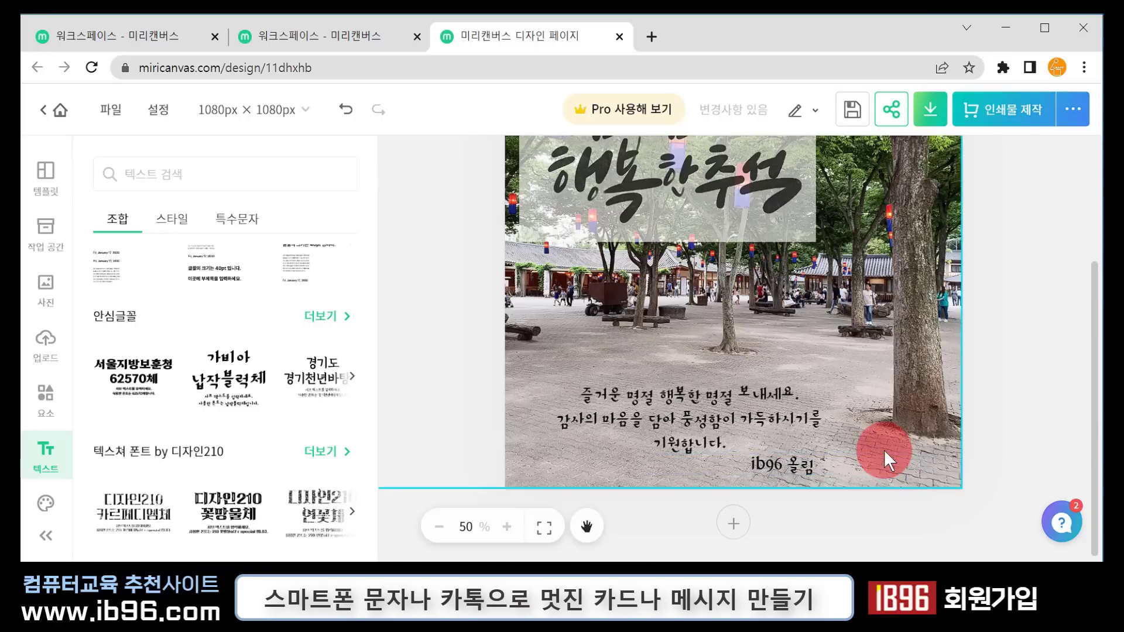
- Change the text color of both the greeting and the "ib96 올림" signature to white
left_click(790, 424)
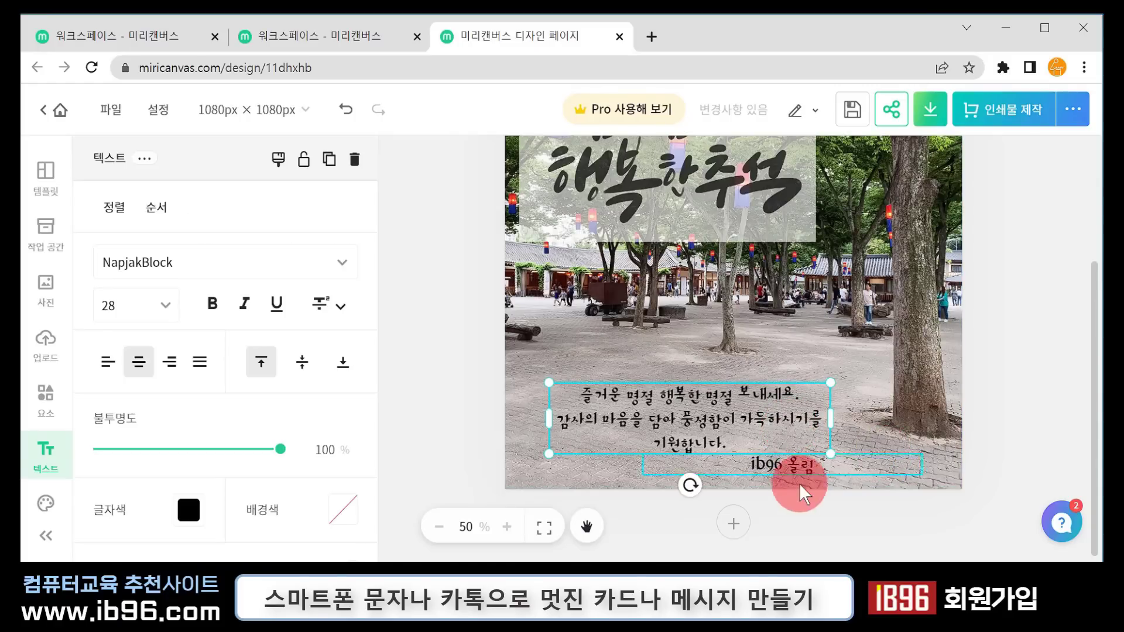
left_click(791, 472, "shift")
left_click(1013, 377)
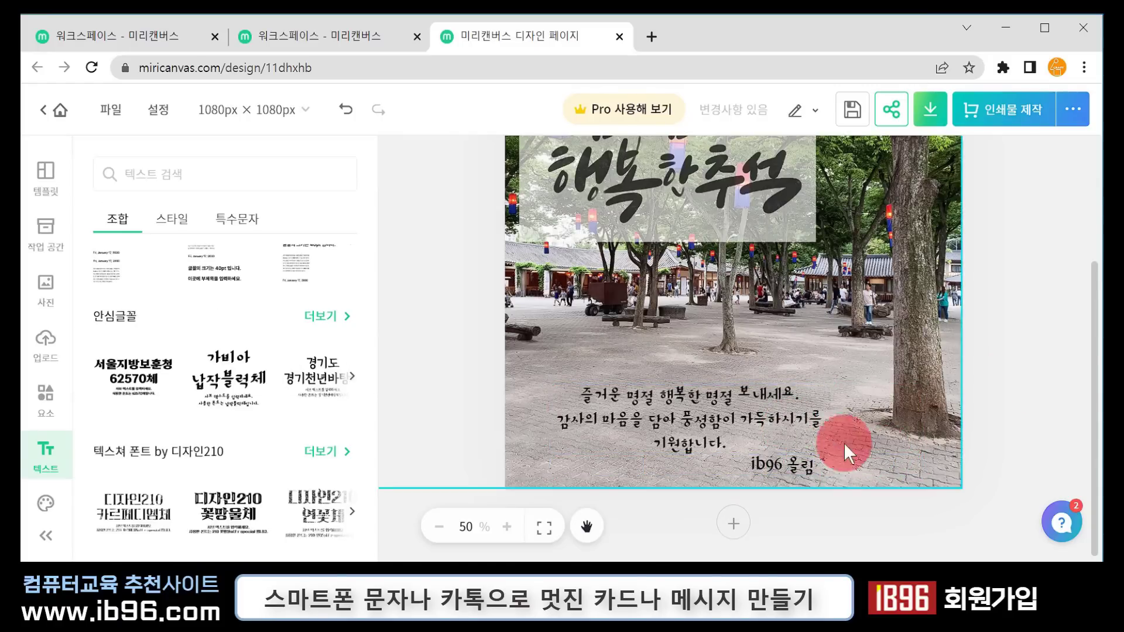
left_click(785, 417)
left_click(786, 472, "shift")
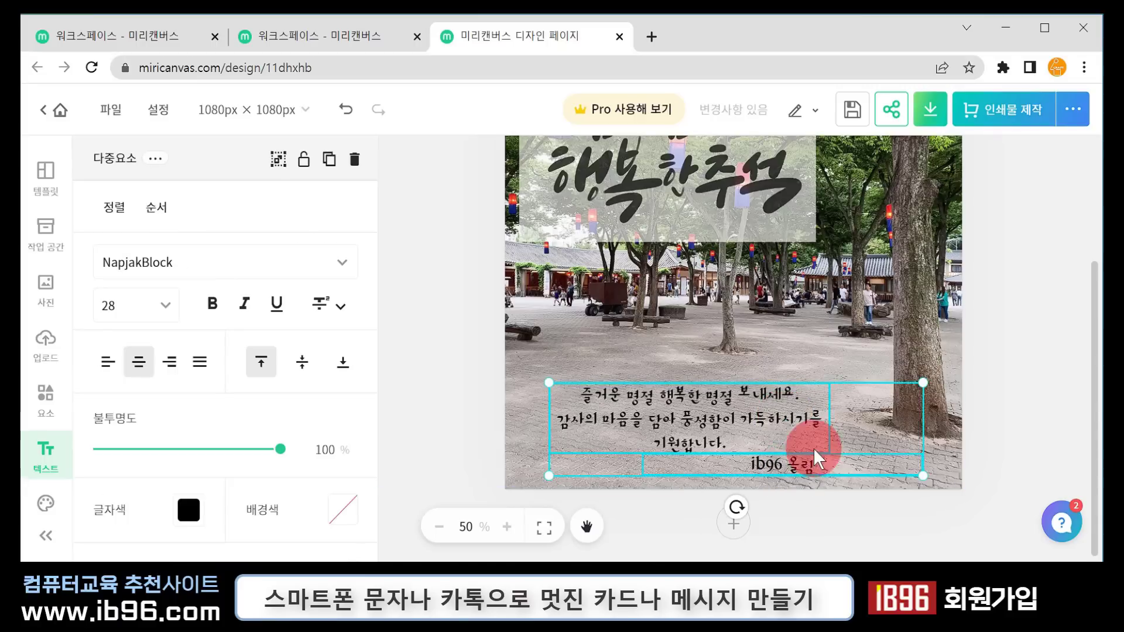
left_click(188, 518)
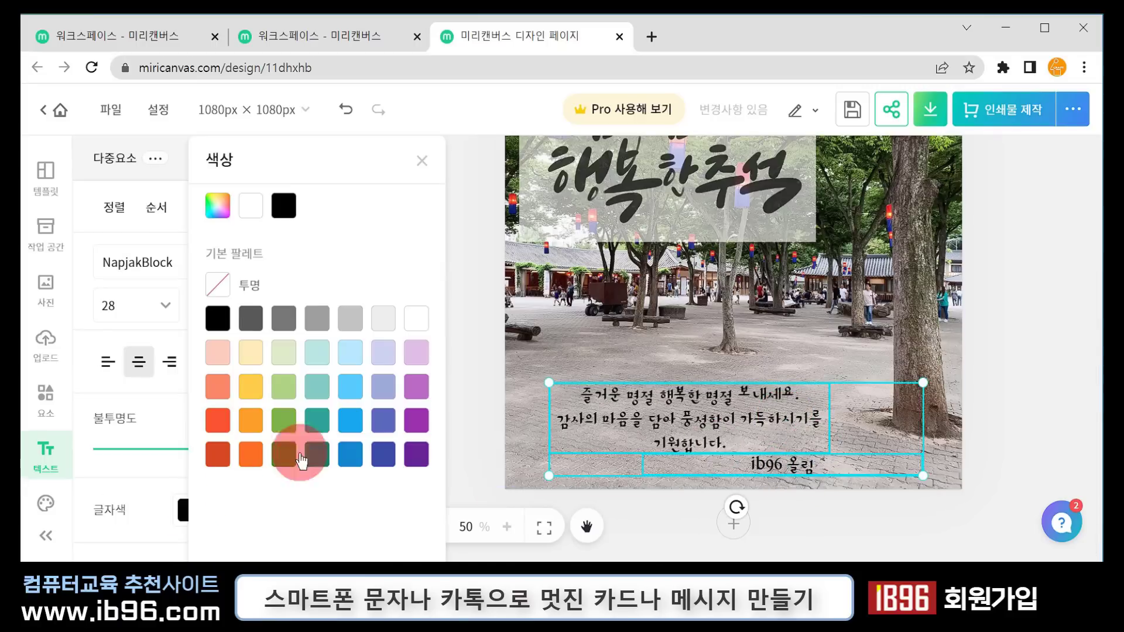
left_click(251, 207)
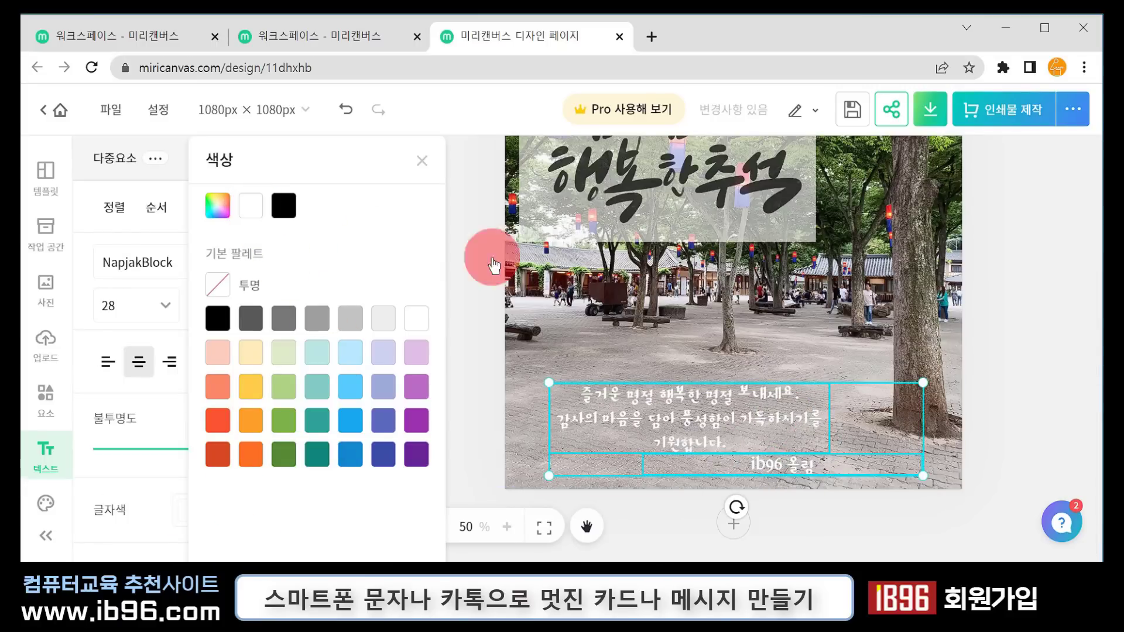
left_click(1049, 338)
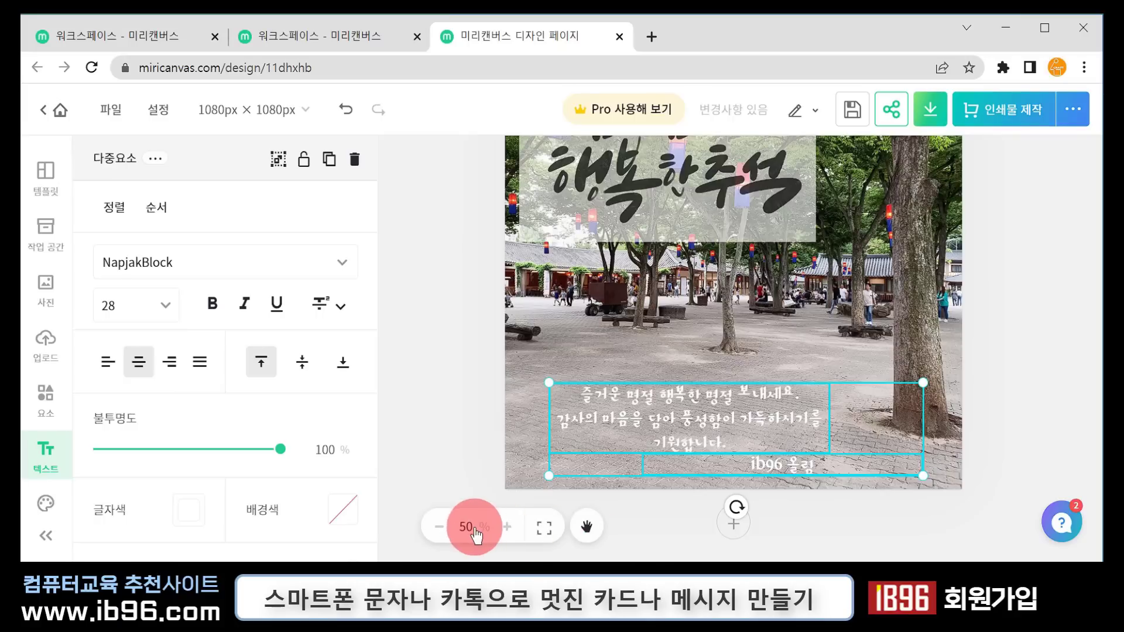
- Move the calligraphy lettering and its translucent panel across to the photo's upper-right corner, uncovering the lanterns
left_click(438, 526)
left_click(940, 386)
left_click(517, 528)
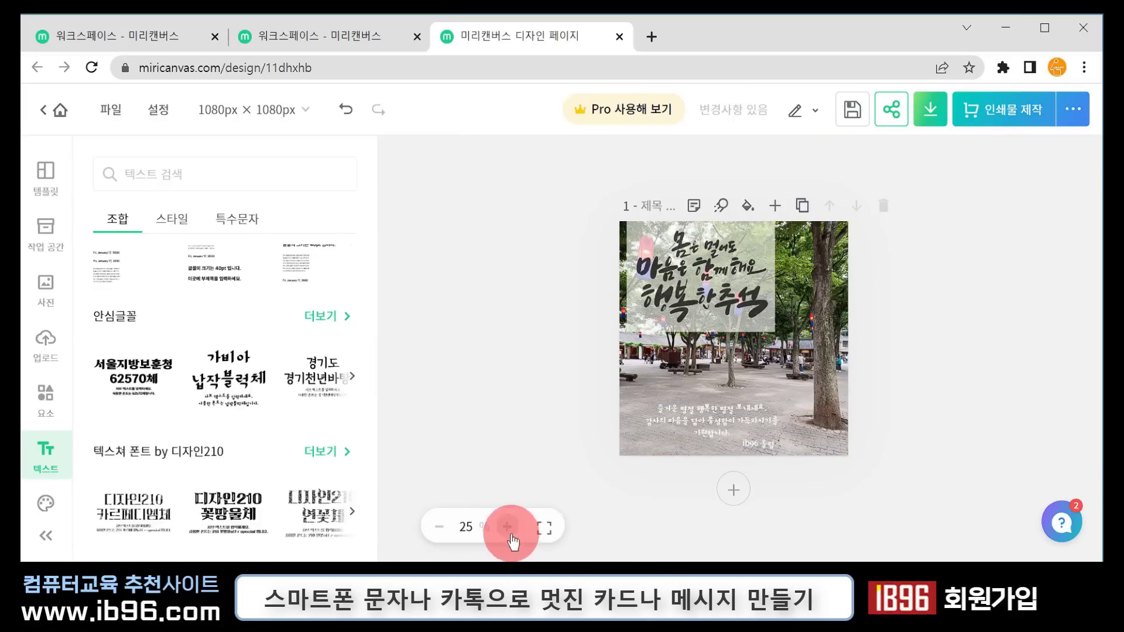
left_click(542, 531)
left_click(669, 476)
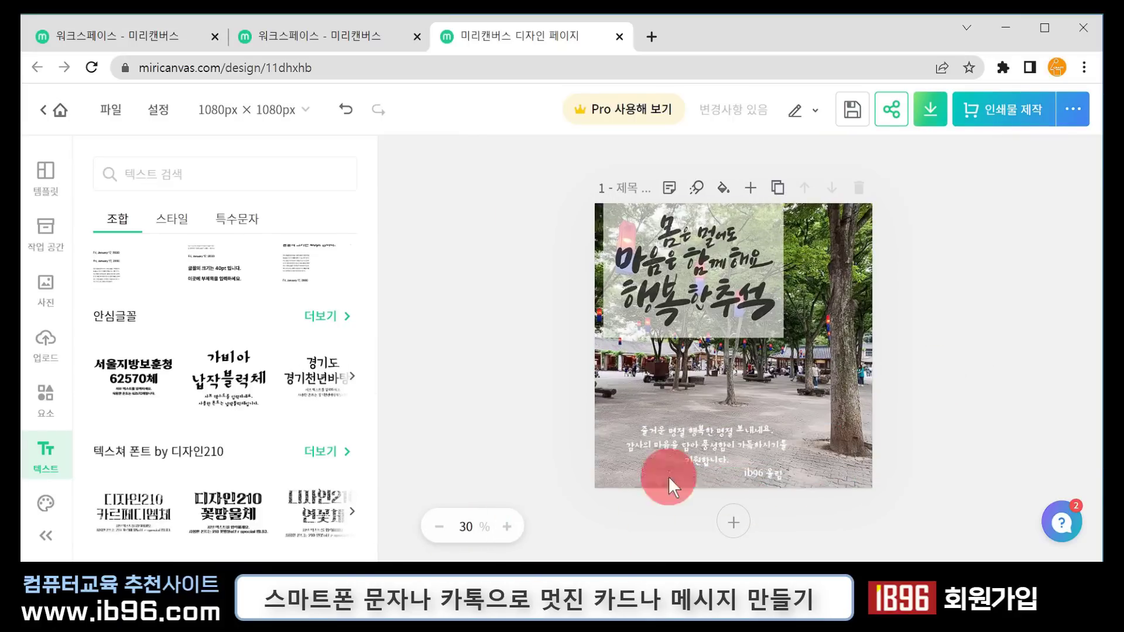
left_click(715, 248)
mouse_move(752, 215)
left_mouse_down()
mouse_move(748, 191)
mouse_move(746, 208)
mouse_move(761, 213)
mouse_move(765, 198)
mouse_move(761, 211)
left_mouse_up()
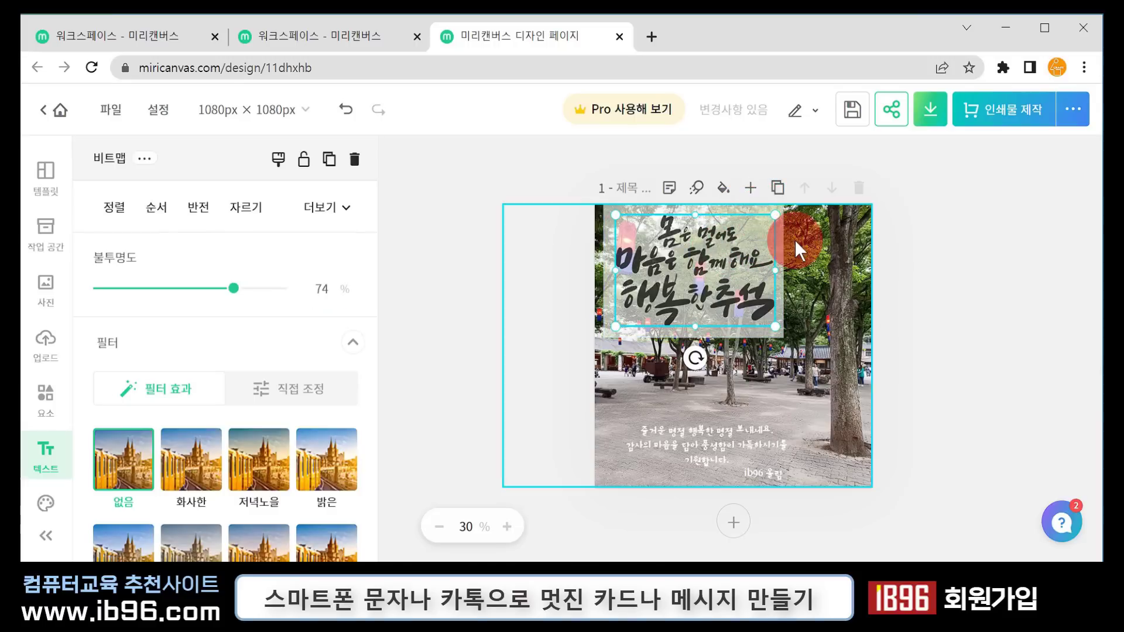
left_click_drag(694, 265, 753, 265)
left_click_drag(641, 264, 740, 268)
left_click_drag(946, 266, 1042, 360)
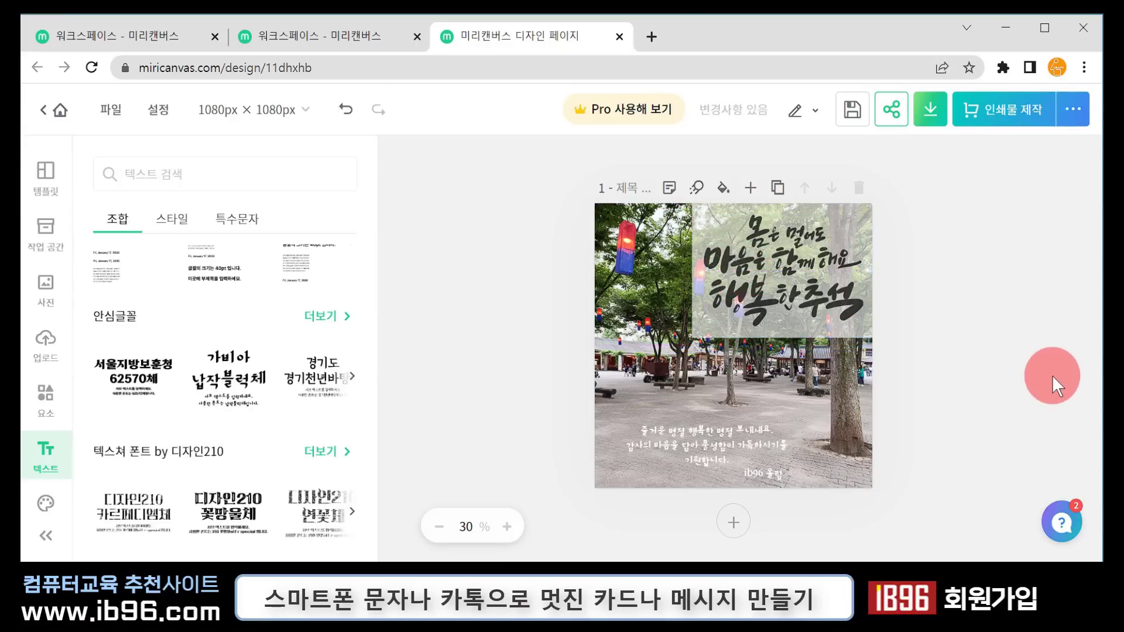
left_click(964, 350)
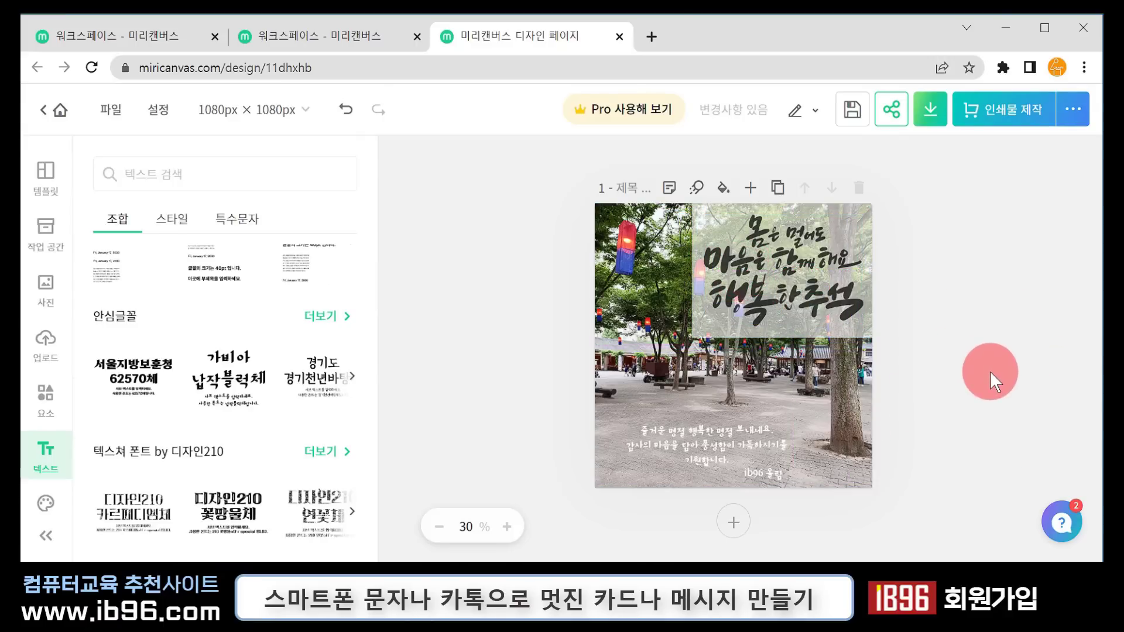
- Shrink the calligraphy lettering and its translucent panel slightly from their lower-left corners, keeping them in the photo's upper-right corner
left_click(724, 343)
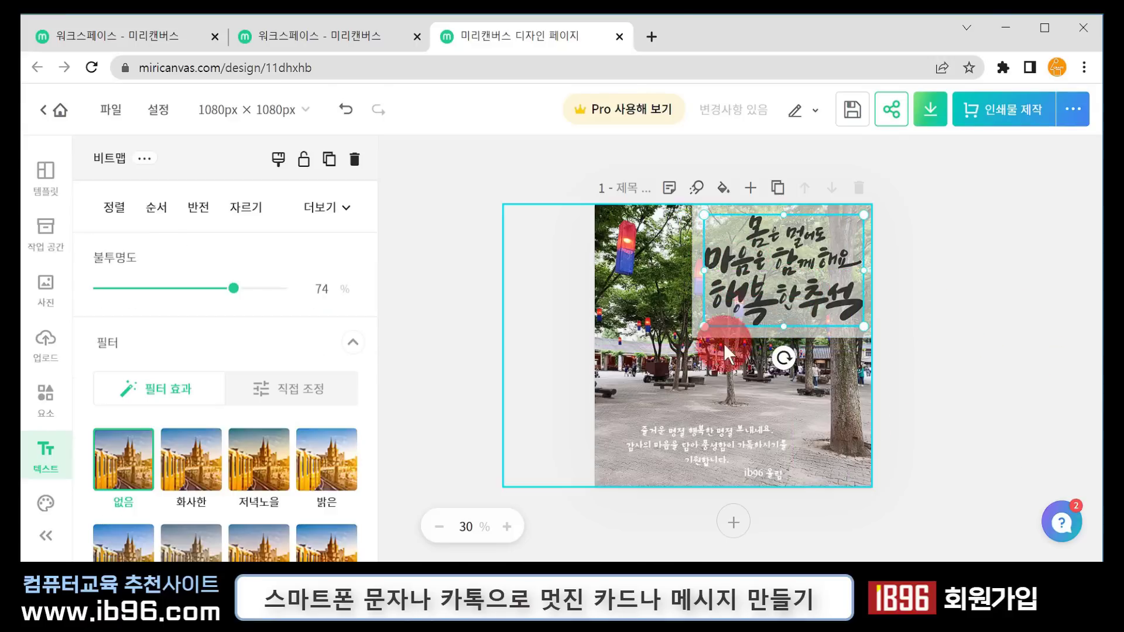
mouse_move(706, 326)
left_mouse_down()
mouse_move(732, 307)
mouse_move(701, 343)
mouse_move(723, 326)
left_mouse_up()
left_click(937, 166)
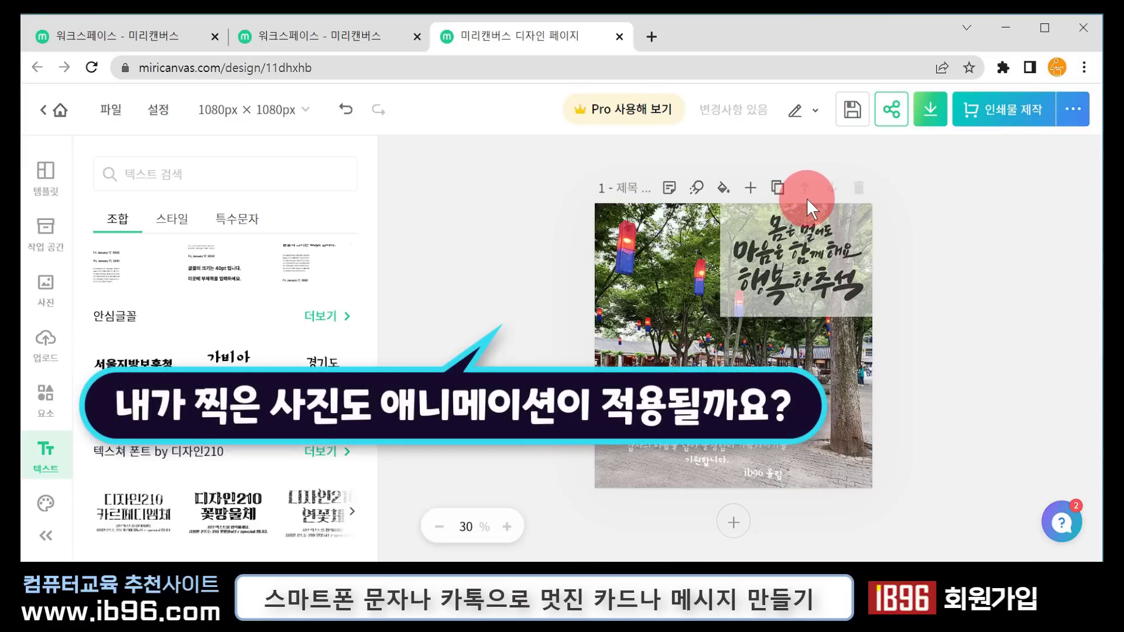
- Try the 떠오르기, 팝, 회전1 and 수직교차 page transition animations on the card and apply 비누방울
left_click(697, 188)
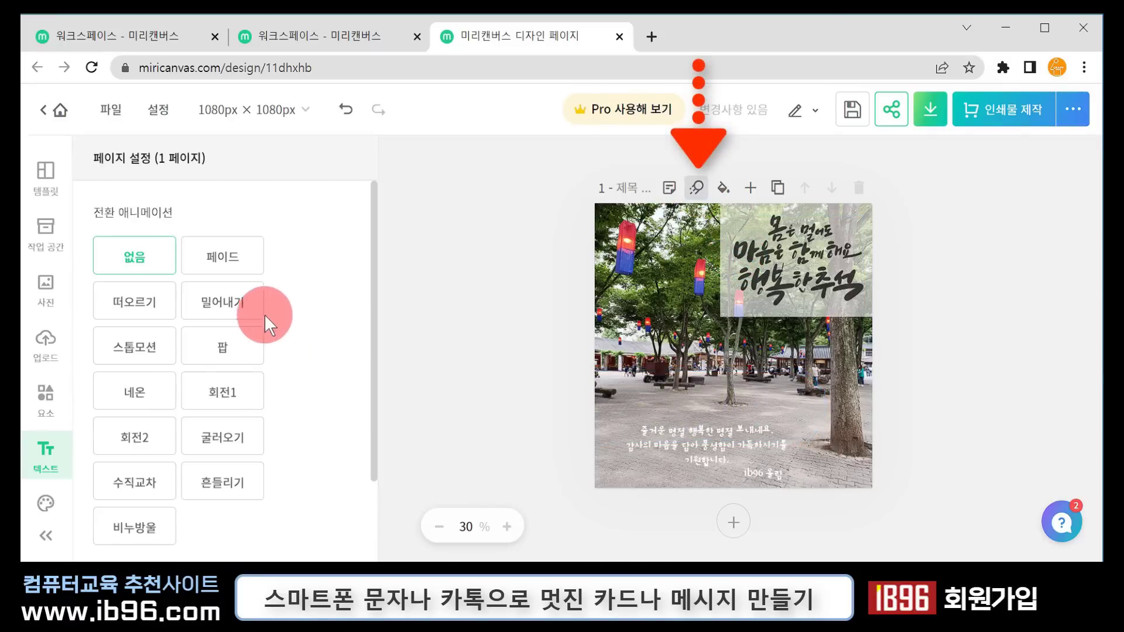
left_click(141, 306)
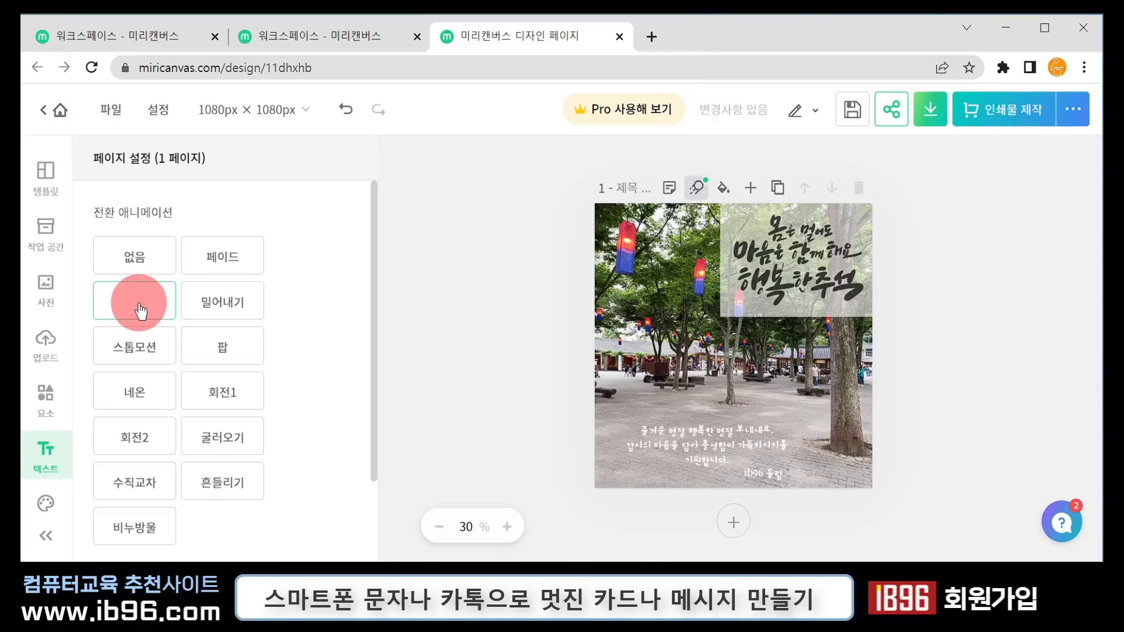
left_click(212, 352)
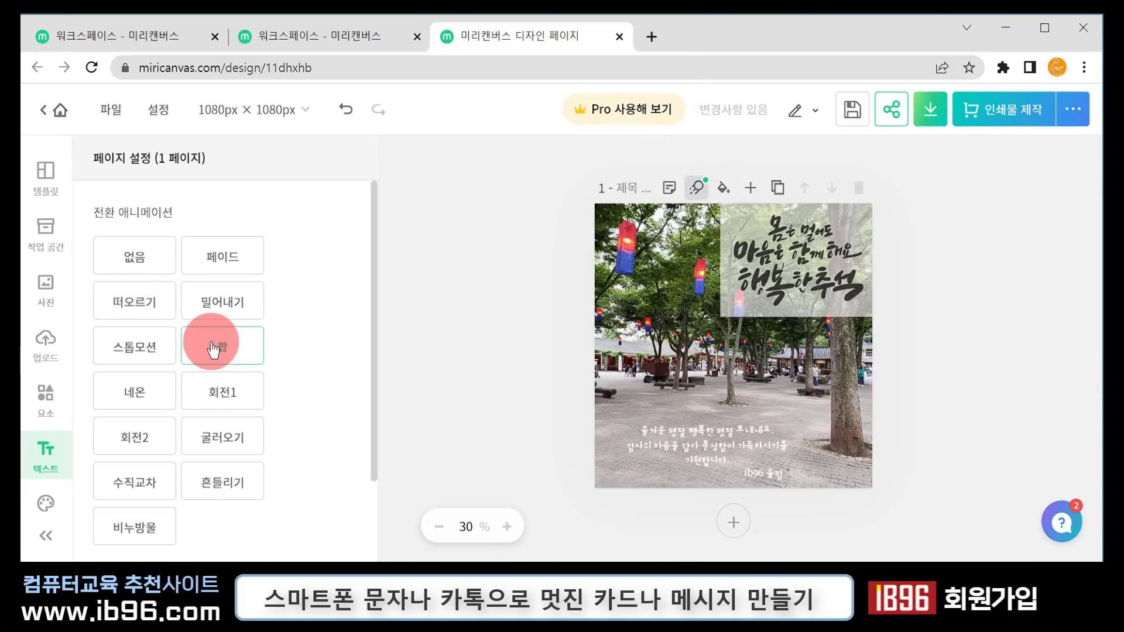
left_click(233, 401)
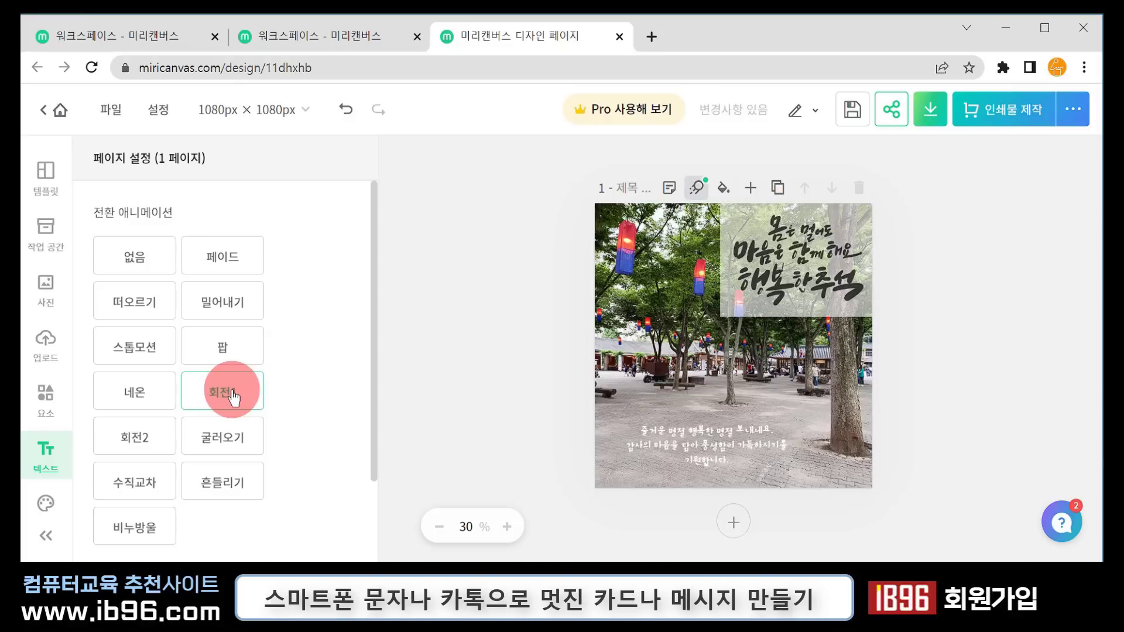
left_click(147, 484)
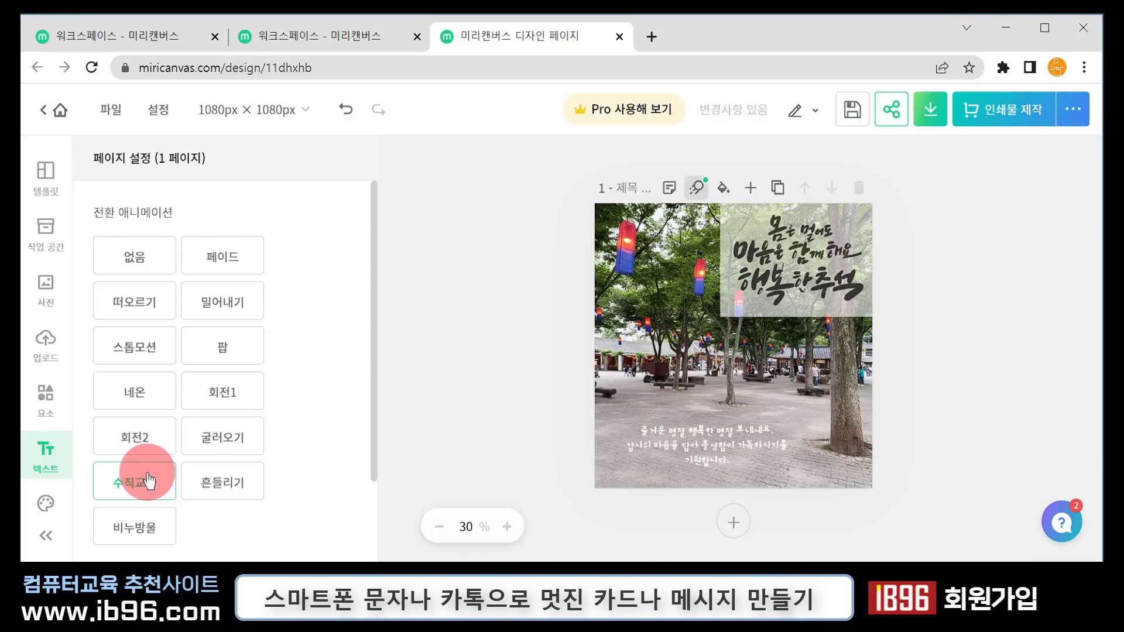
left_click(157, 518)
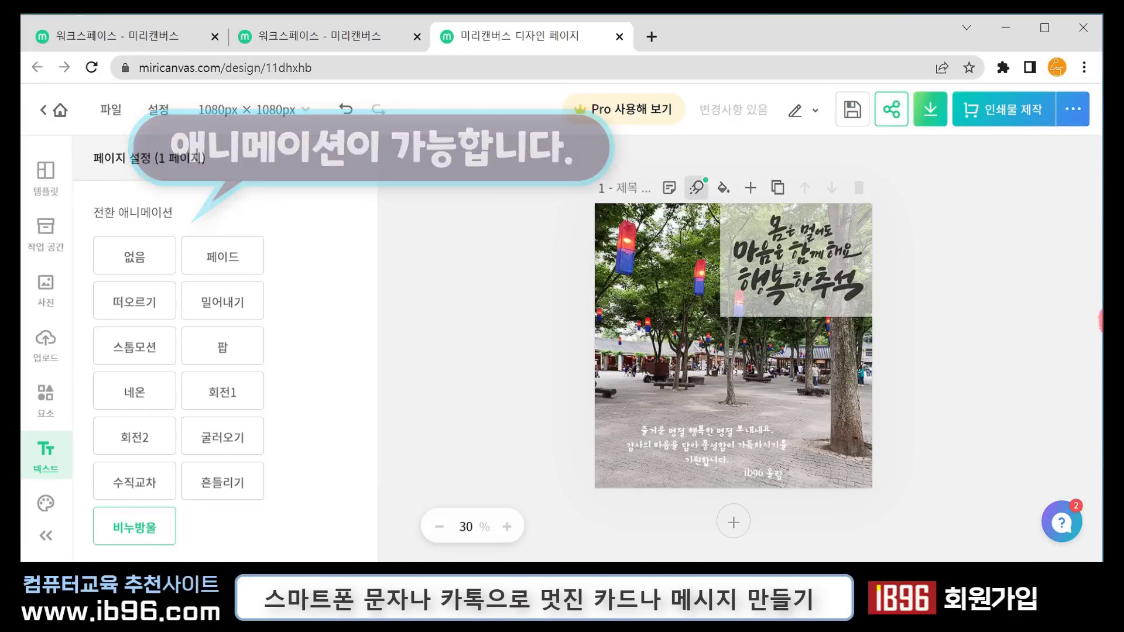
- Save the card design and open its download options
left_click(852, 112)
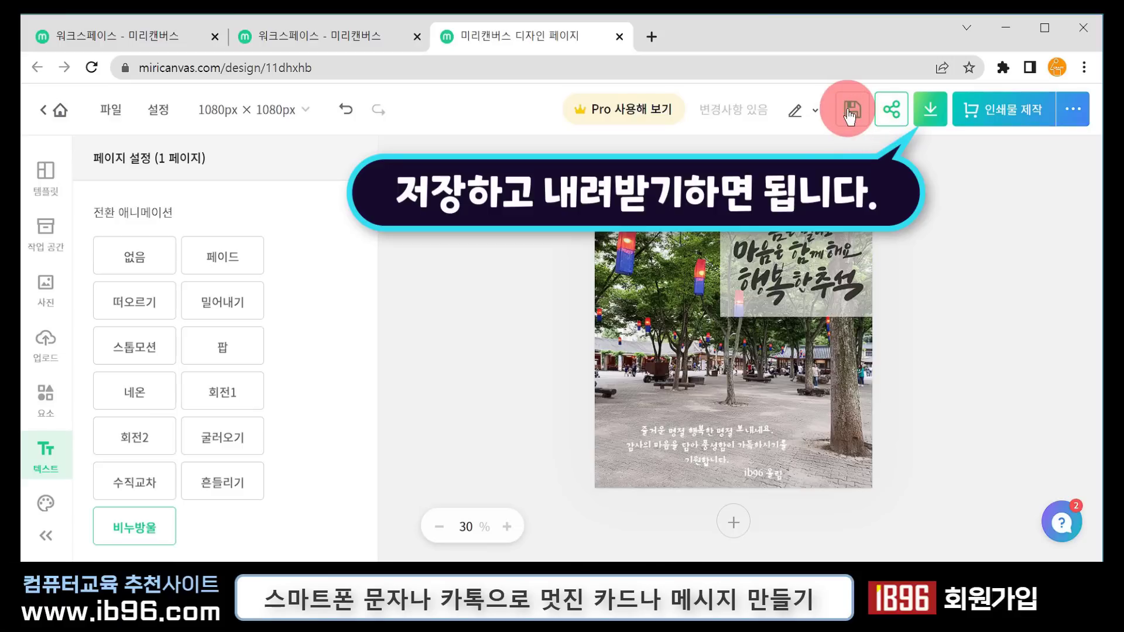
left_click(935, 114)
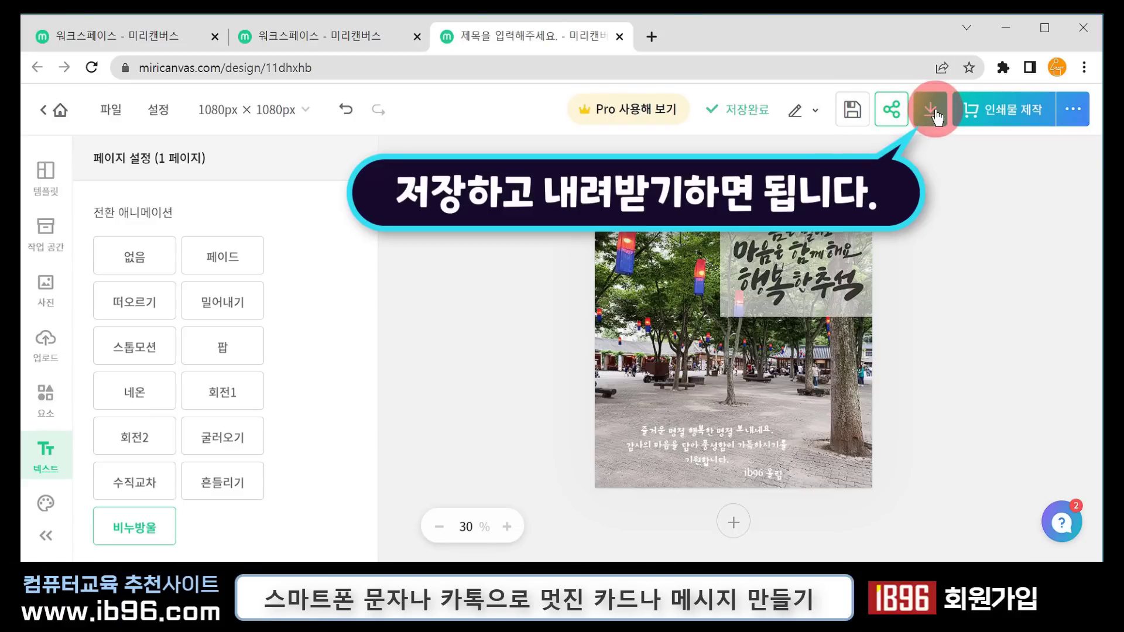